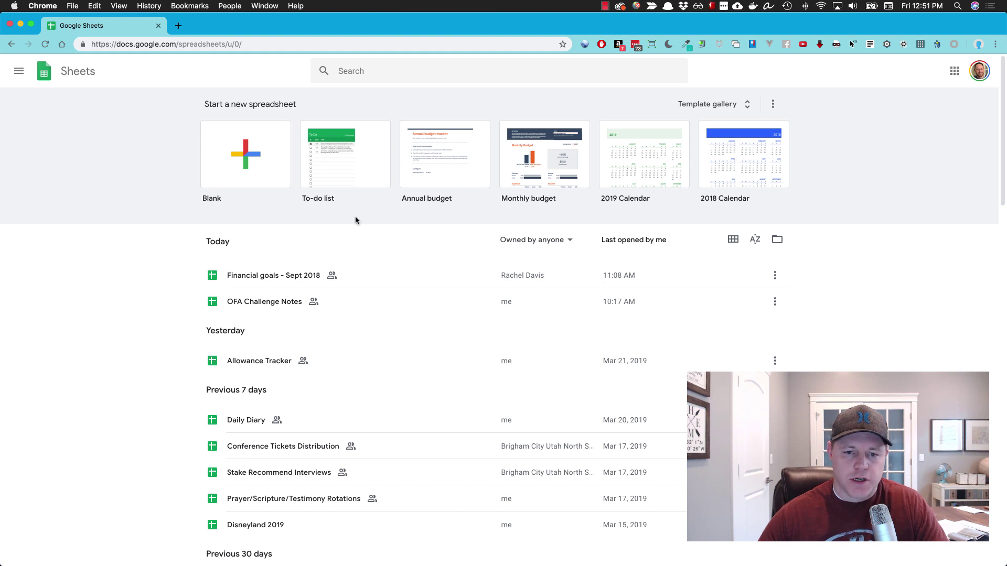
- Create a new blank spreadsheet from the Blank template on the Sheets home page
click(243, 181)
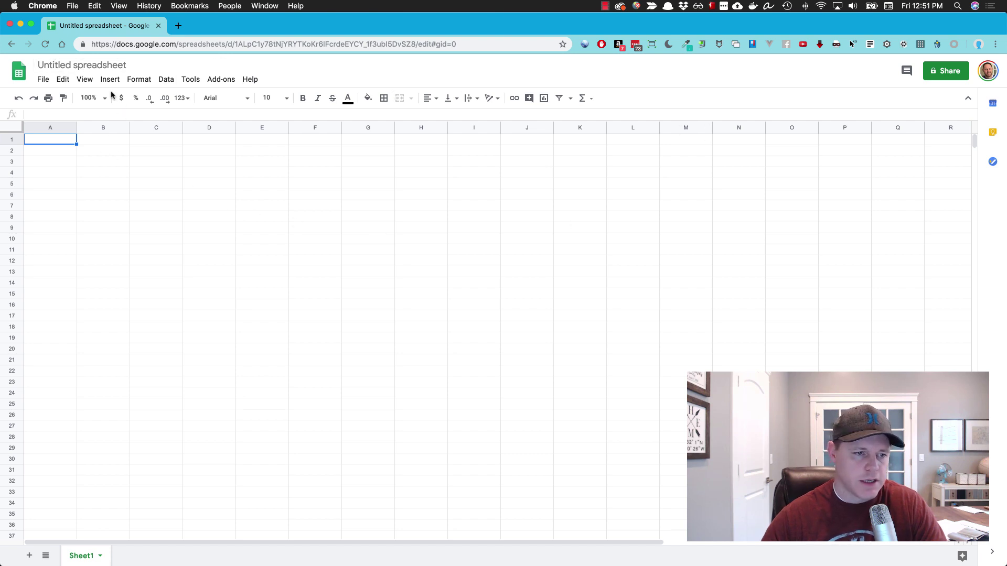
- Replace the 'Untitled spreadsheet' title with 'Debt Snowball'
click(94, 63)
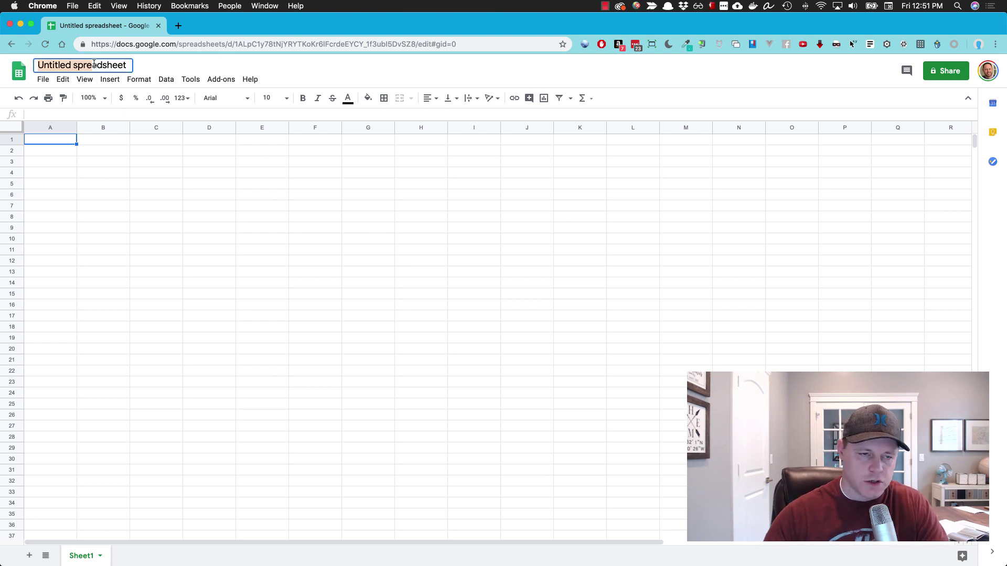
double_click(93, 63)
double_click(94, 64)
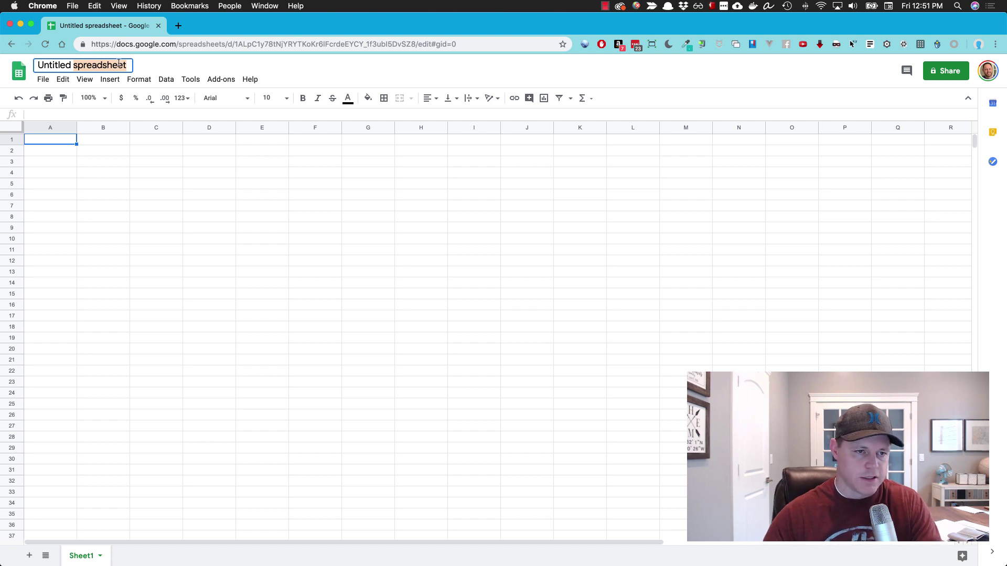
triple_click(119, 63)
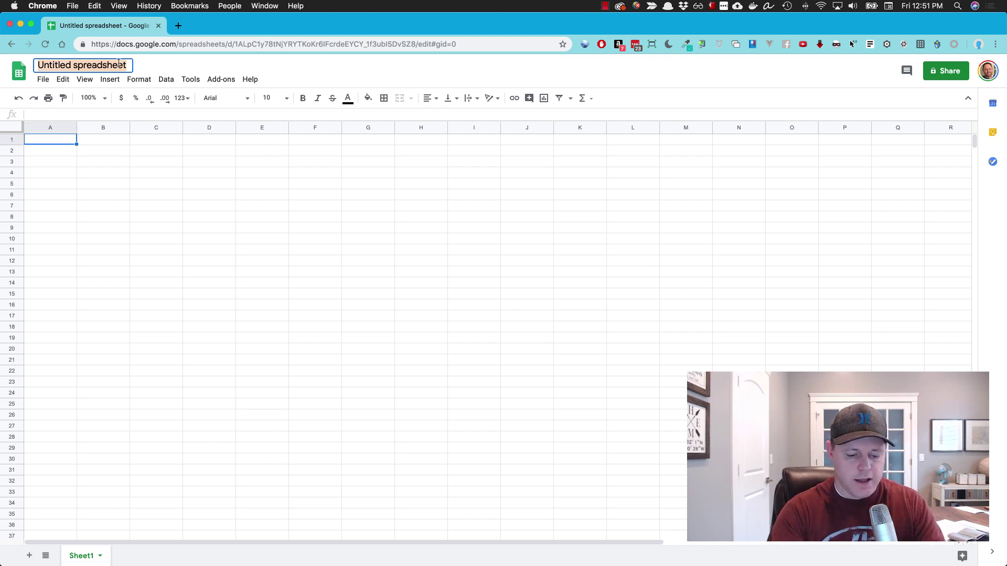
text(Debt Snow)
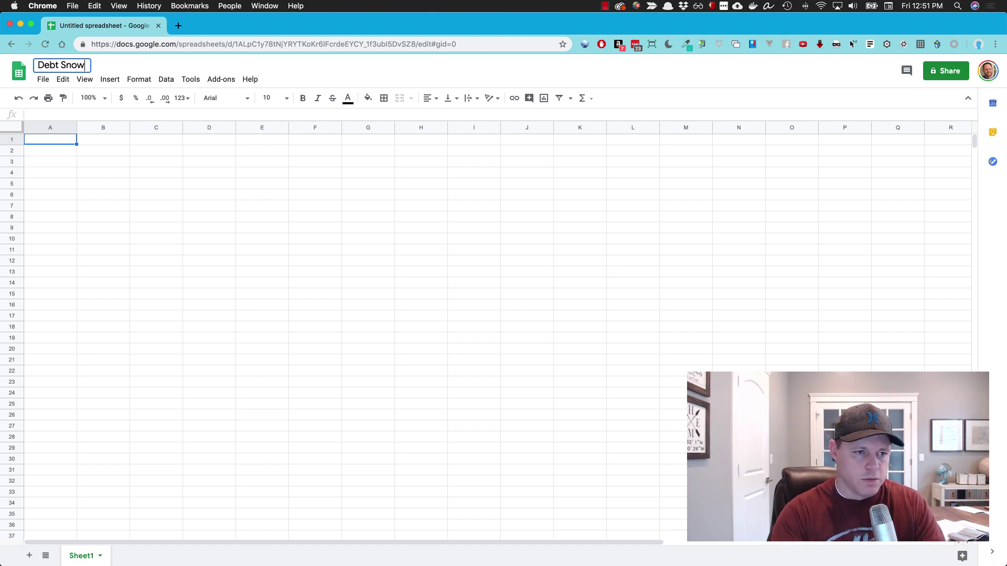
text(ball)
key(Return)
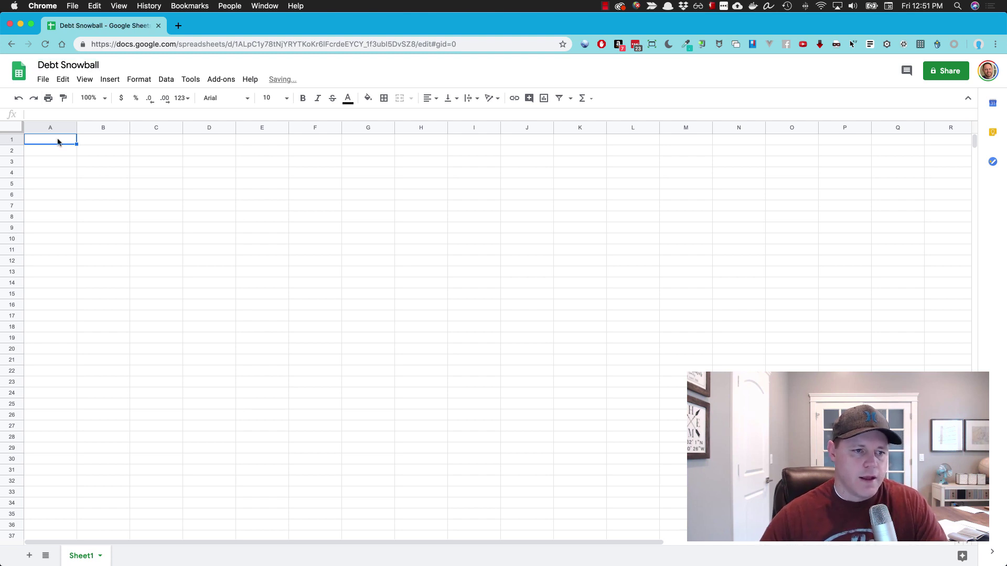
- Enter the Amex debt in B1:D1: Amex, 5500, 17.89%
click(97, 141)
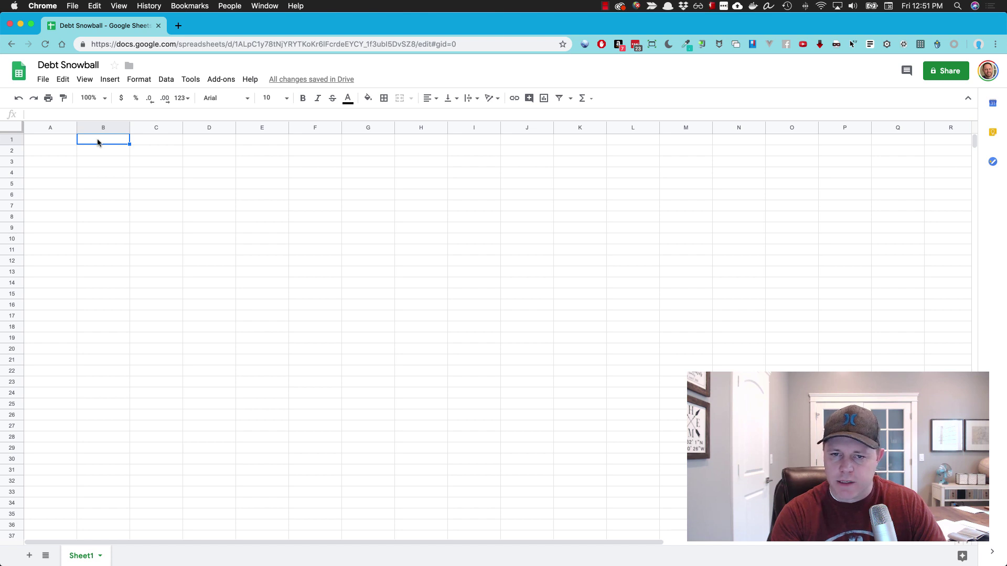
text(Amex)
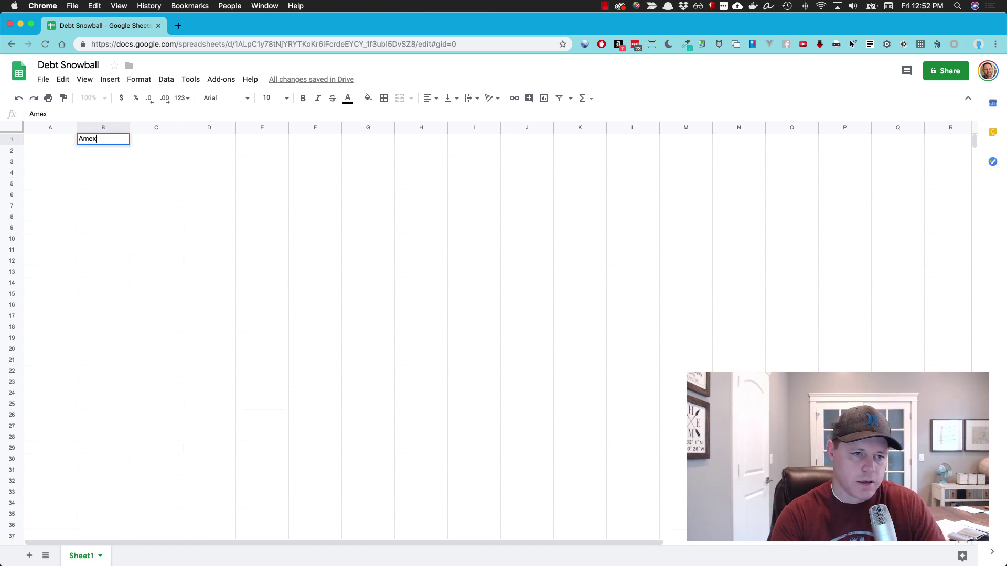
key(Tab)
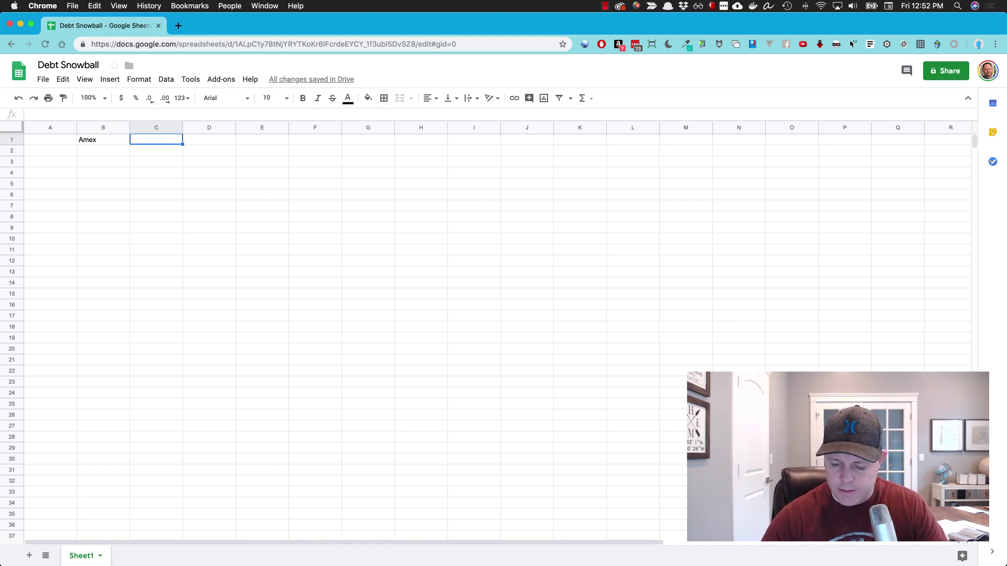
text(5500)
key(Tab)
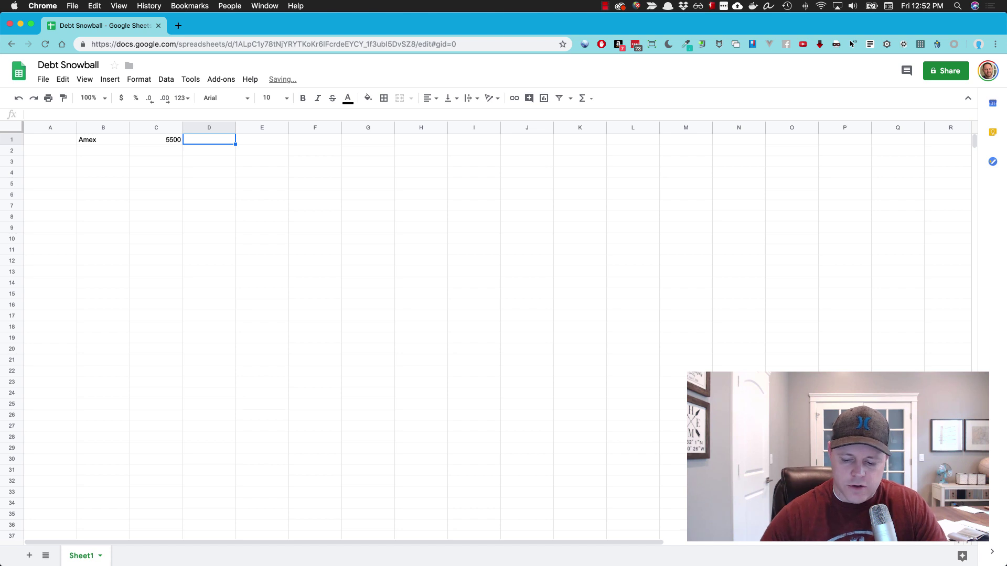
text(17.89)
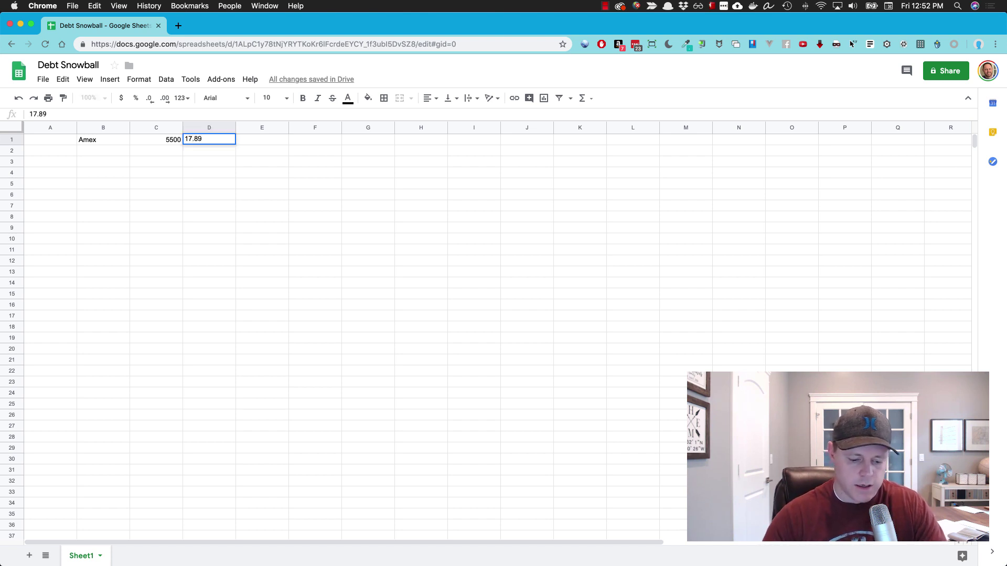
text(%)
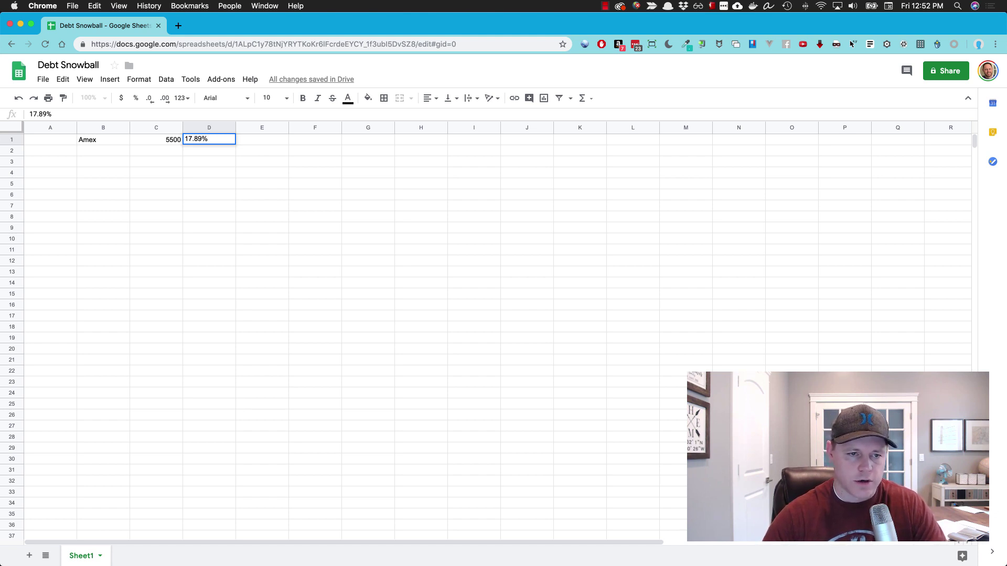
key(Tab)
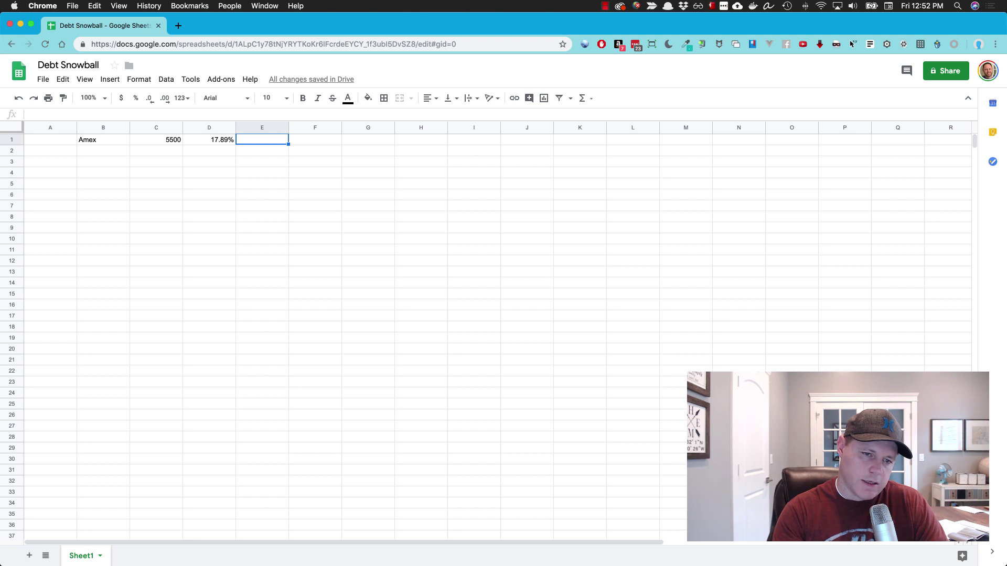
- Enter the Visa debt in E1:G1: Visa, 8000, 21.25%
text(Va)
text(a)
key(BackSpace)
text(sa)
key(Tab)
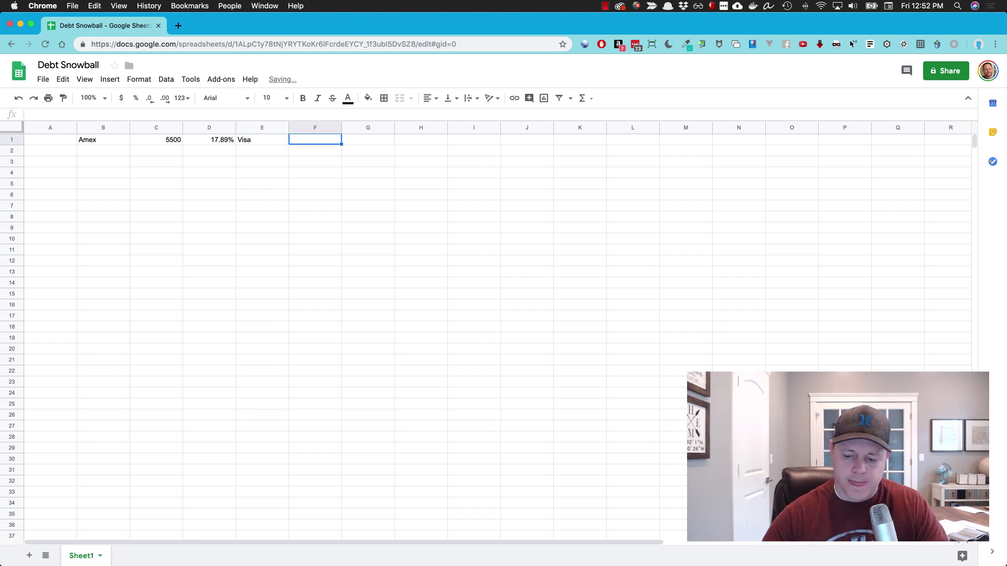
text(8000)
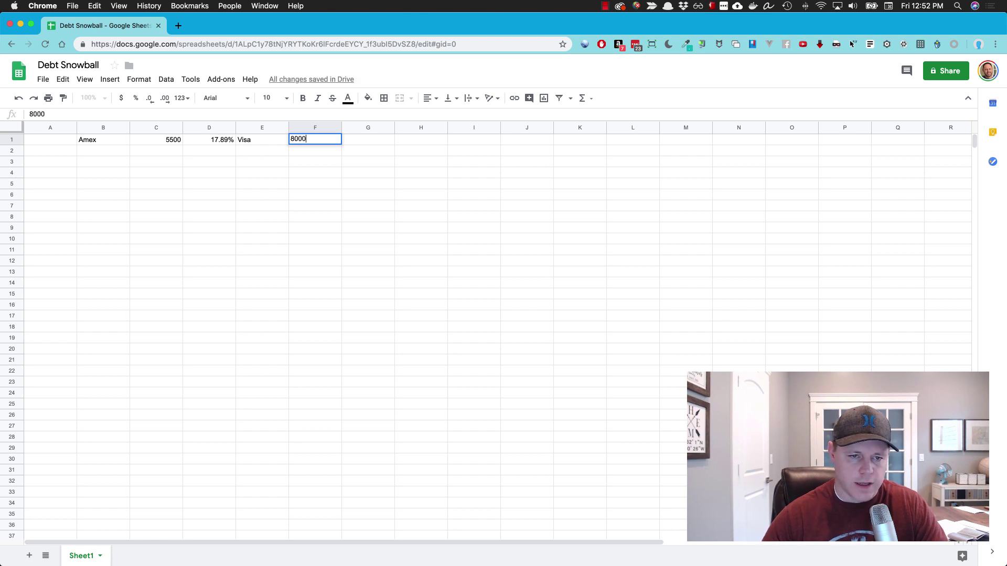
key(Tab)
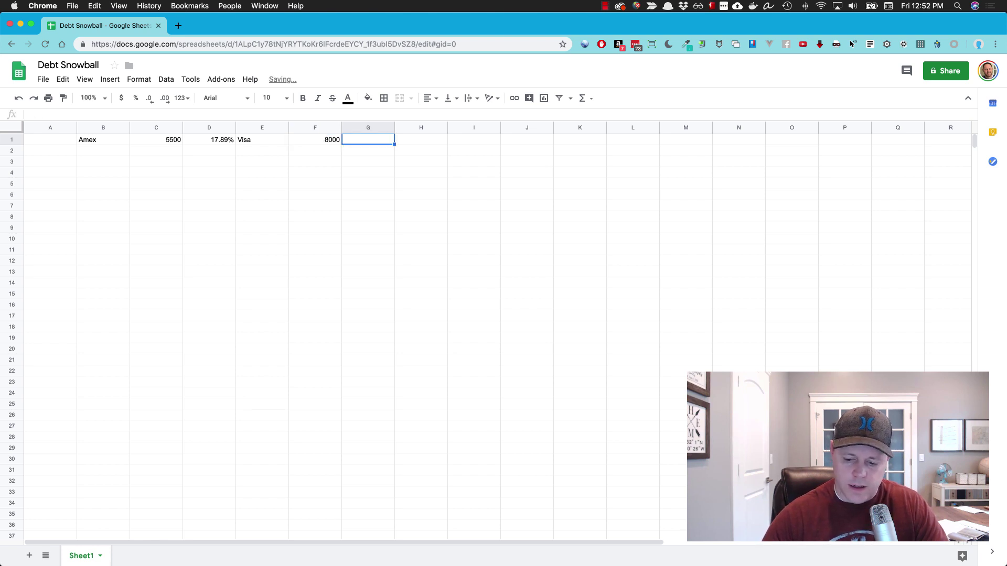
text(21)
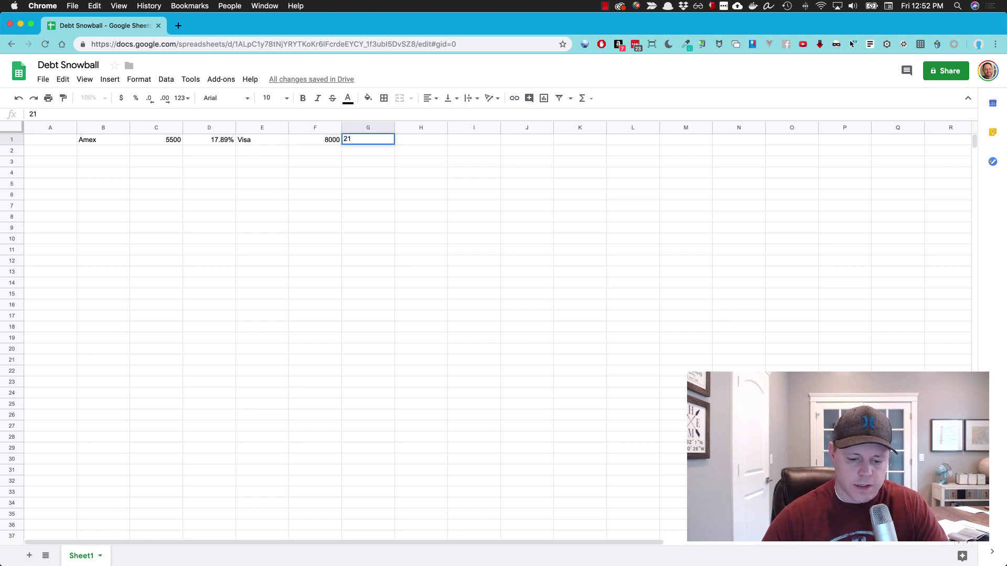
text(.)
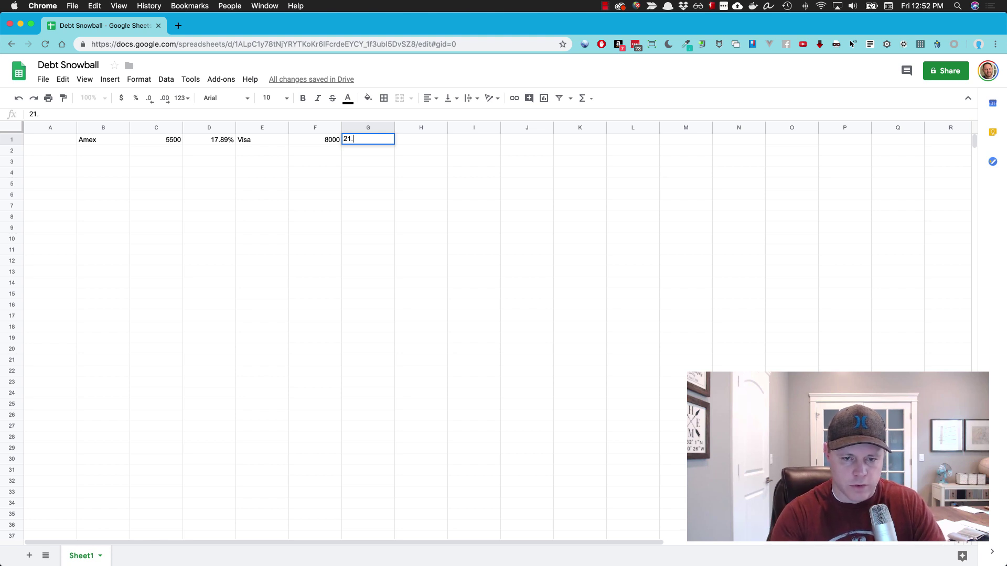
text(25%)
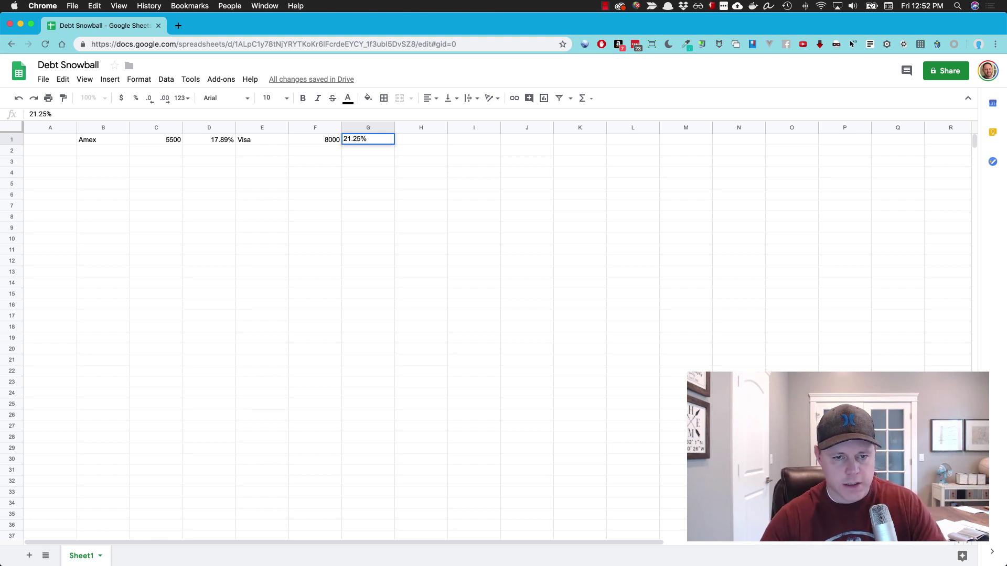
key(Tab)
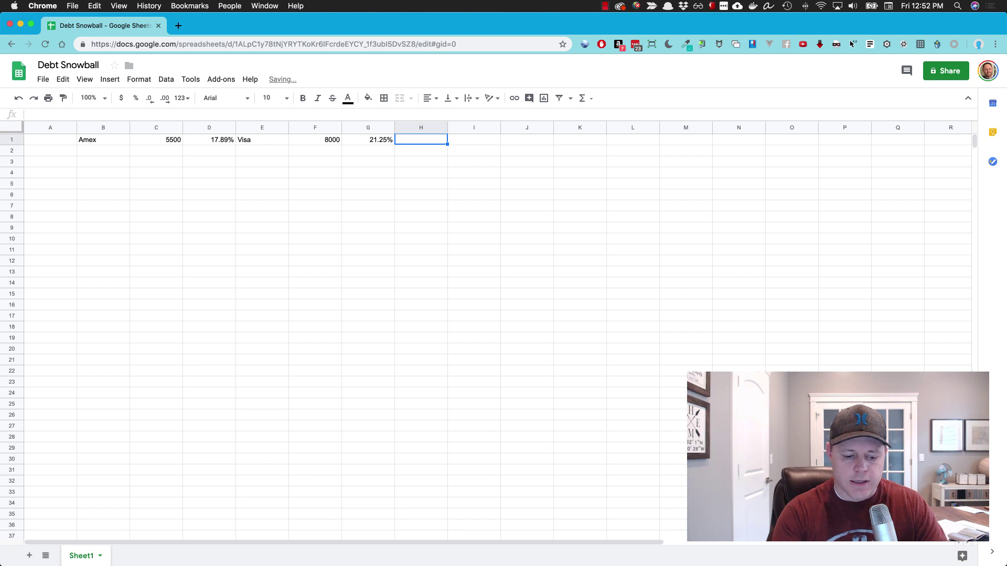
- Enter the Car loan debt in H1:J1: Car loan, 16000, 4.50%
text(Car loan)
key(Tab)
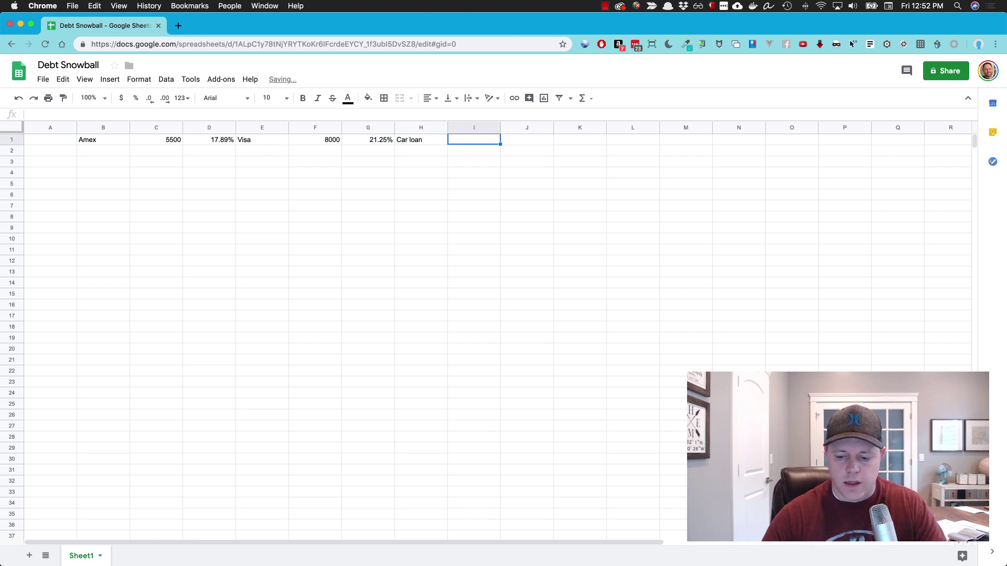
text(16)
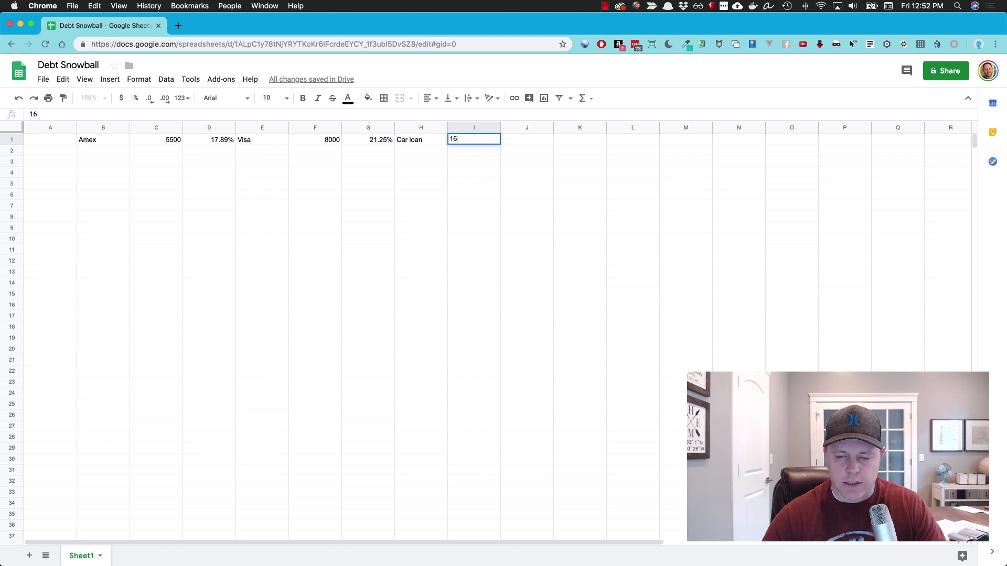
text(000)
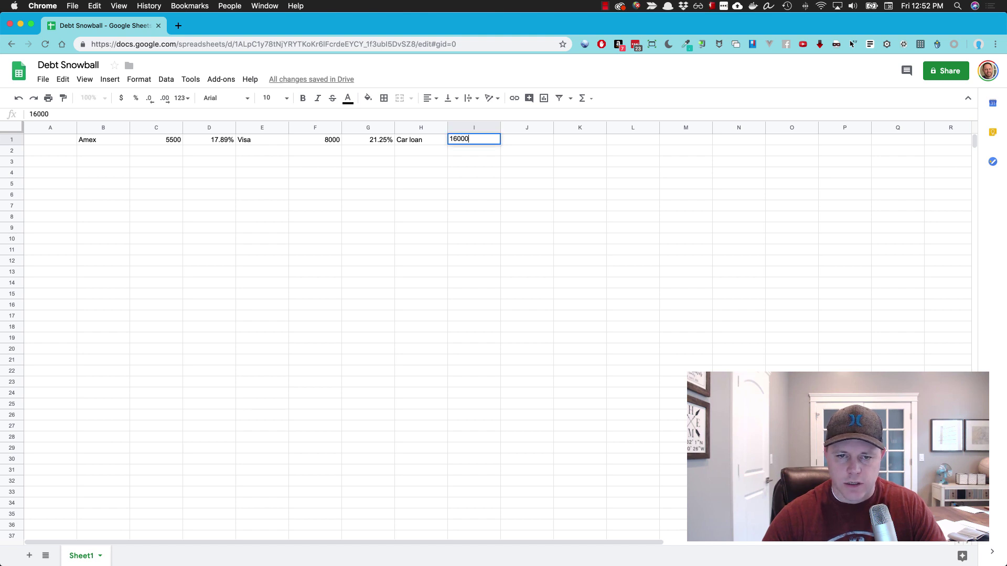
key(Tab)
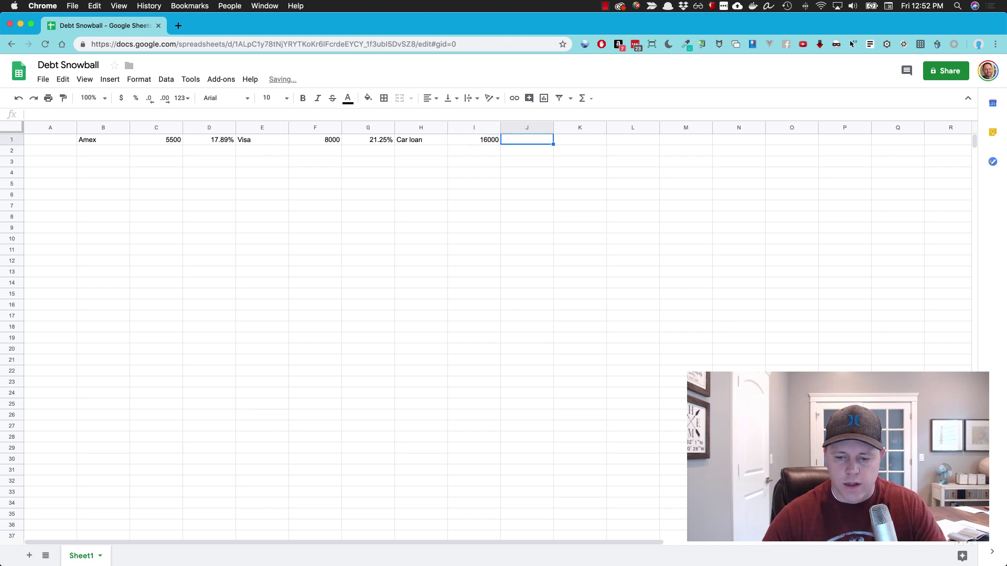
text(4.5)
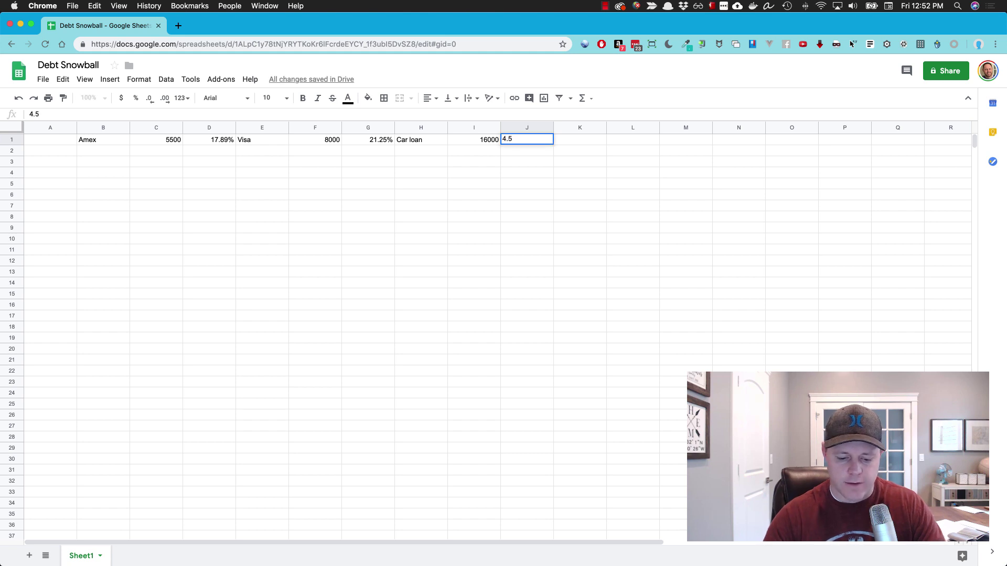
text(0%)
key(Return)
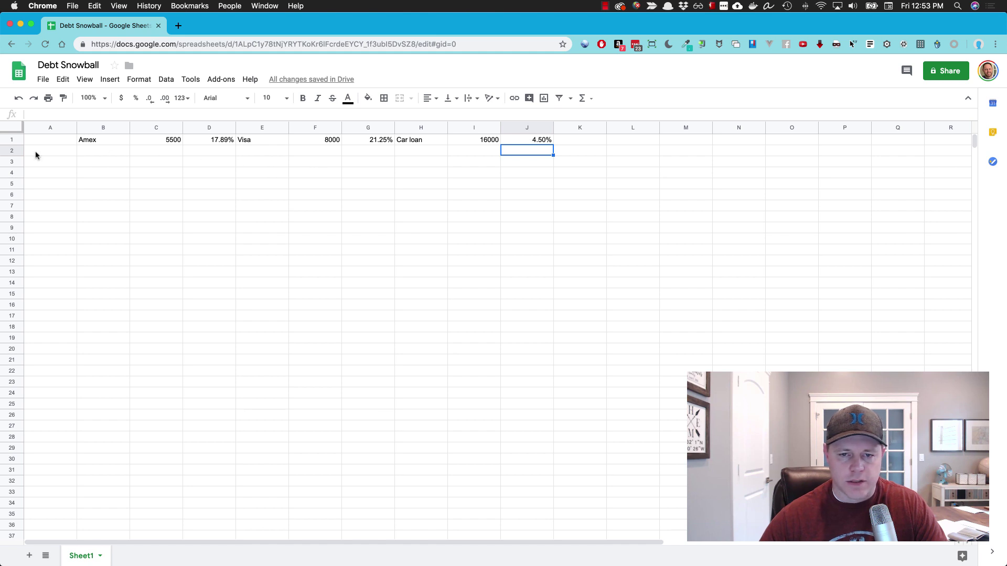
- Type the headers Payment, Interest and Balance in B2:D2 under Amex
click(102, 151)
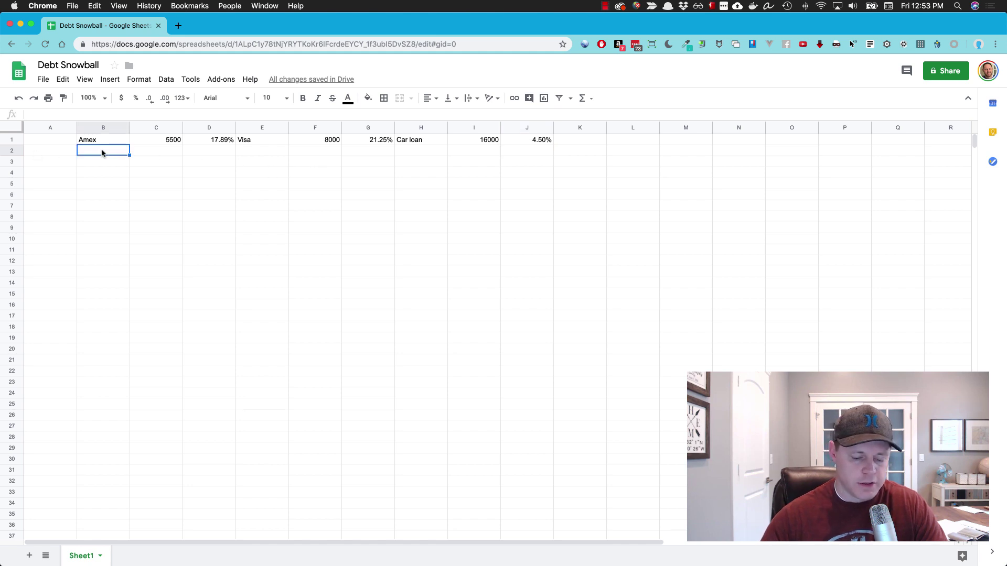
text(Py)
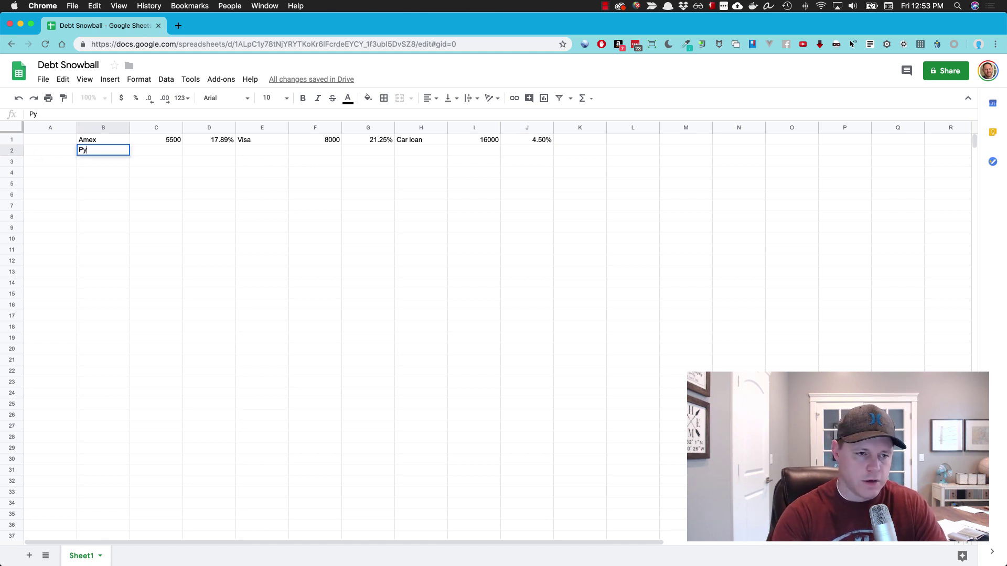
key(BackSpace)
text(ayment)
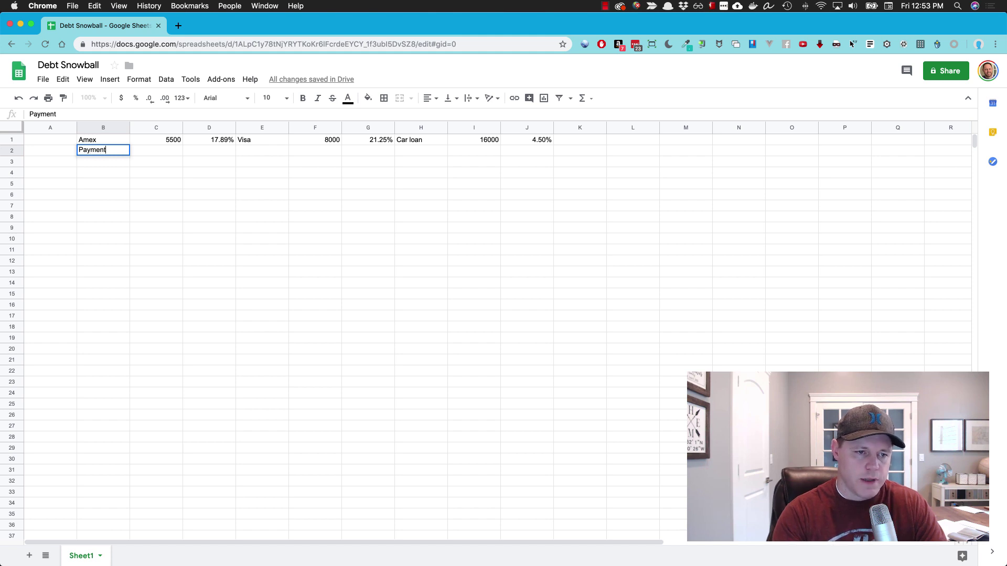
key(Tab)
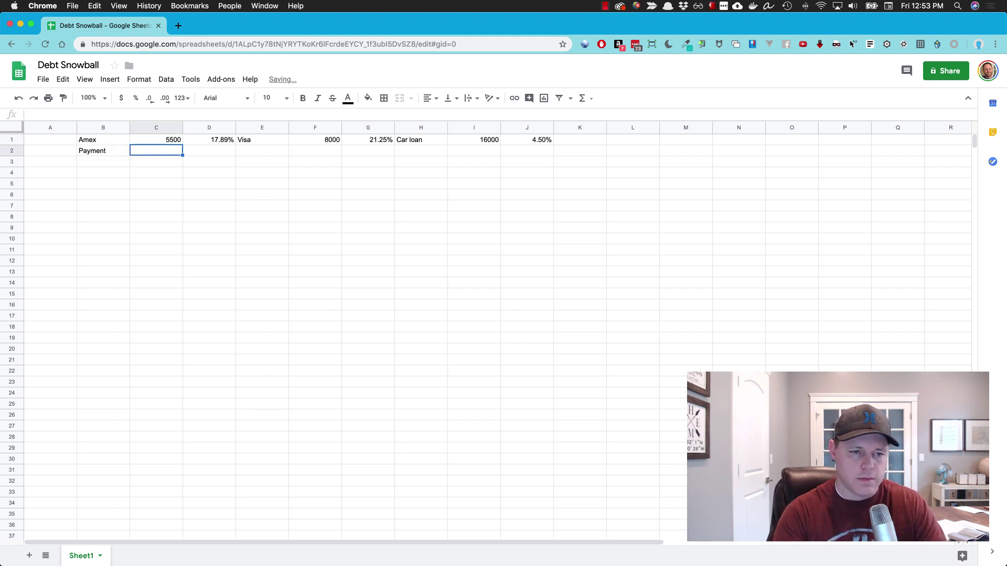
text(Inter)
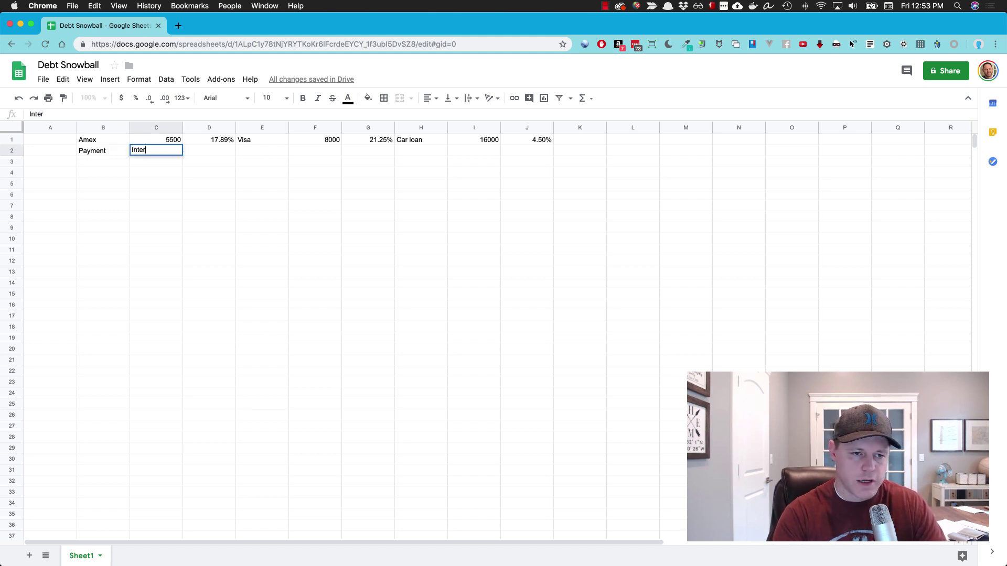
text(est)
key(Tab)
text(Balan)
key(Return)
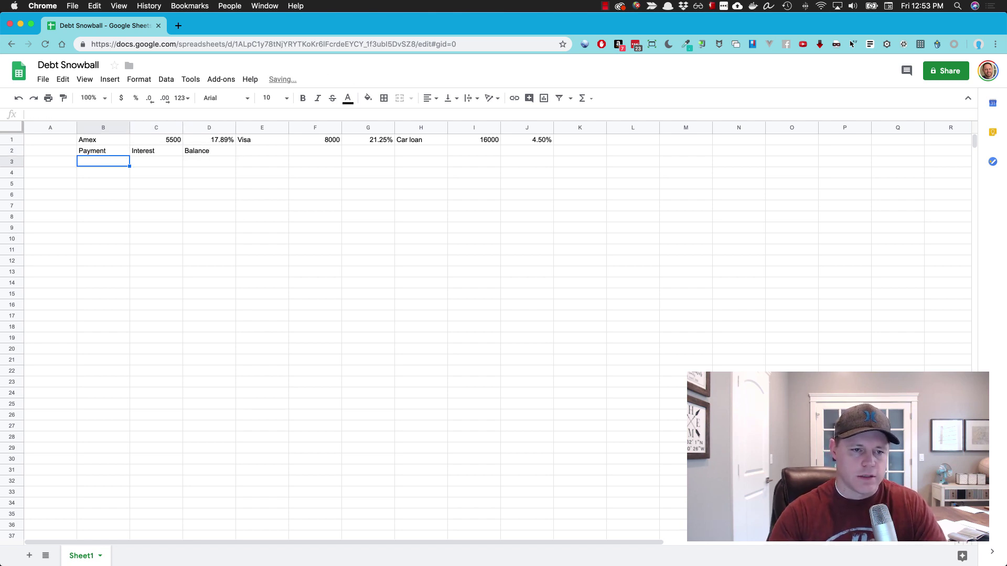
- Fill the three headers right through J2 so Visa and Car loan get them too
click(106, 152)
drag(106, 152, 540, 153)
click(153, 171)
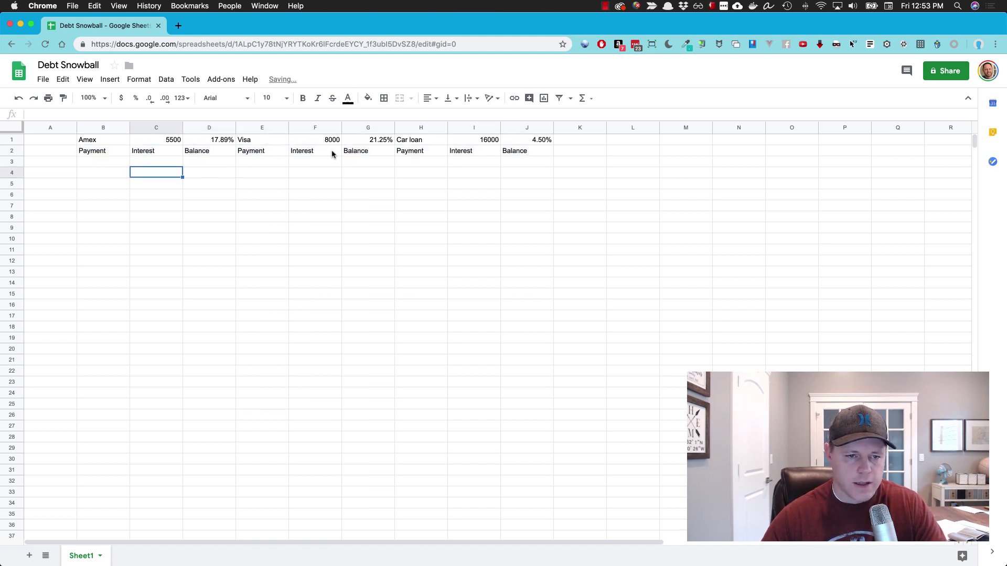
click(89, 162)
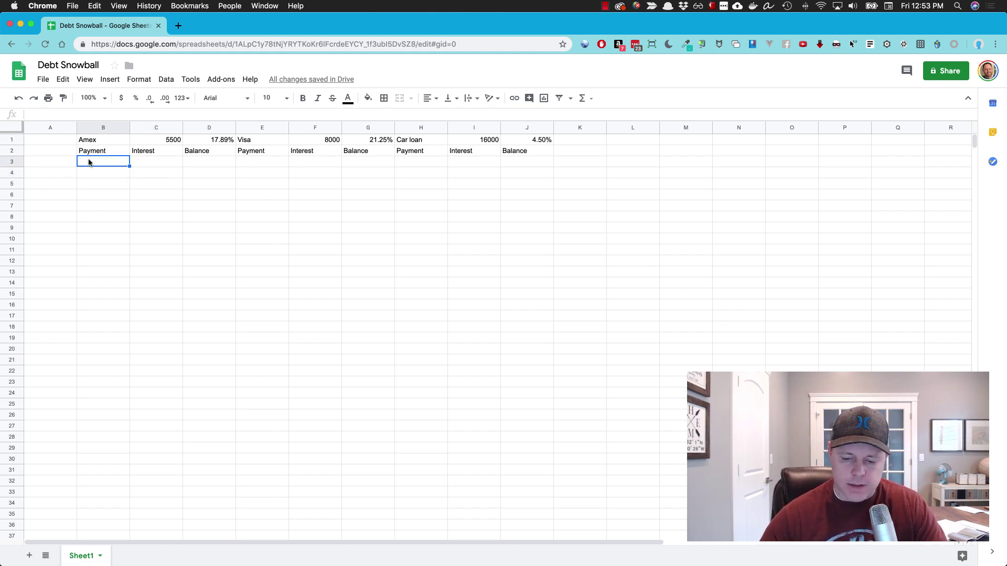
- Enter the 225 Amex payment in B3 and set D3 to =C1 for the 5500 balance
text(225)
key(Tab)
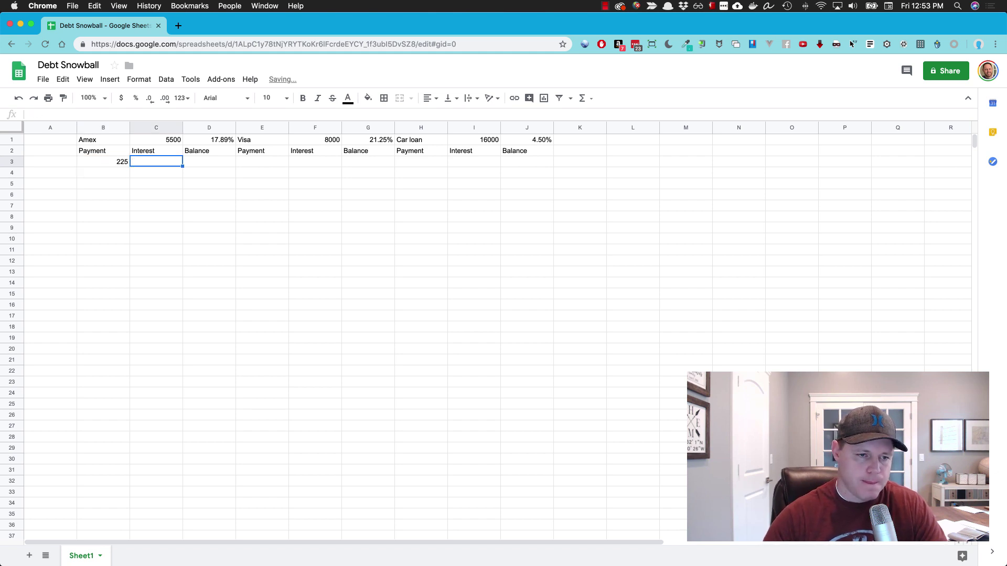
key(Right)
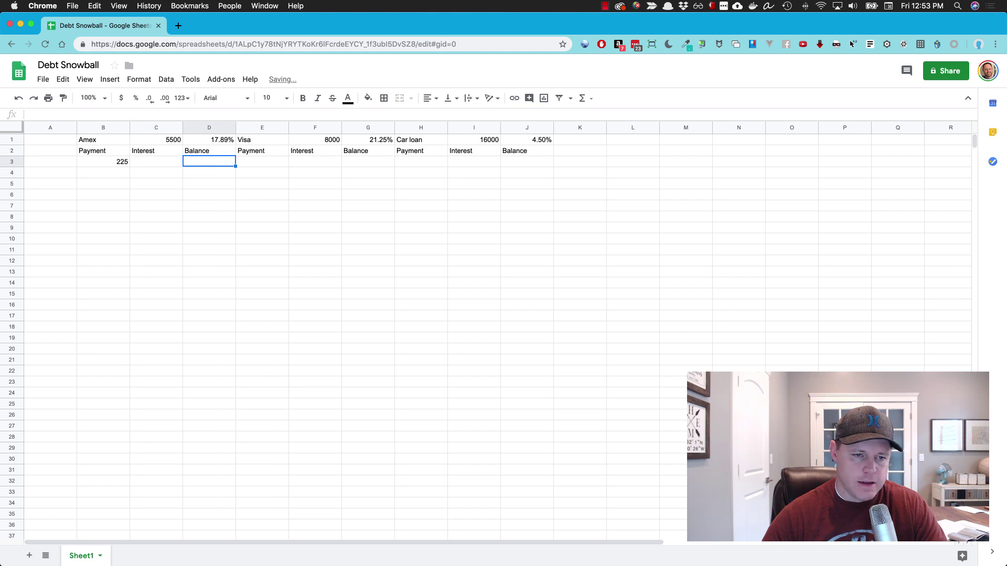
key(Left)
key(Right)
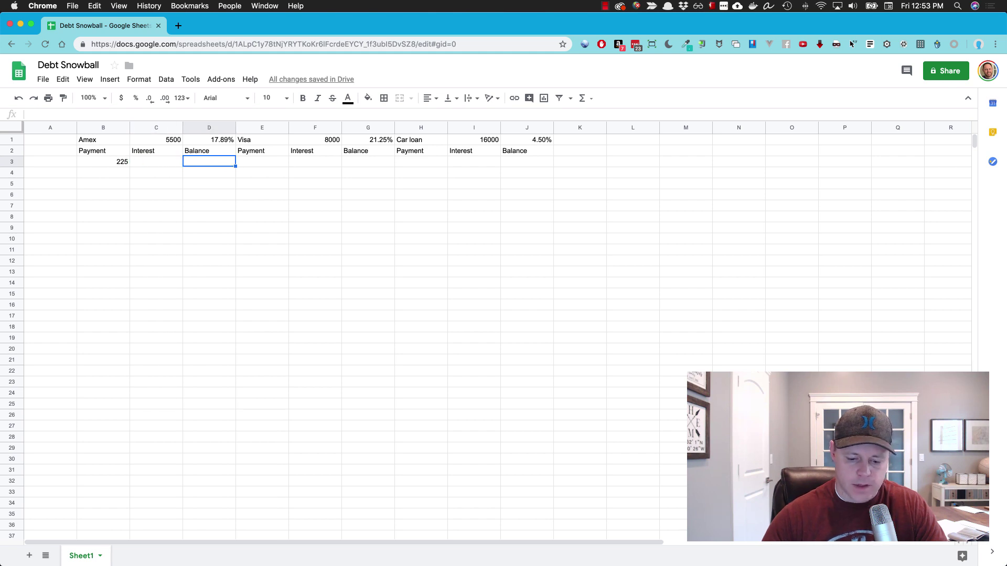
text(=)
click(149, 140)
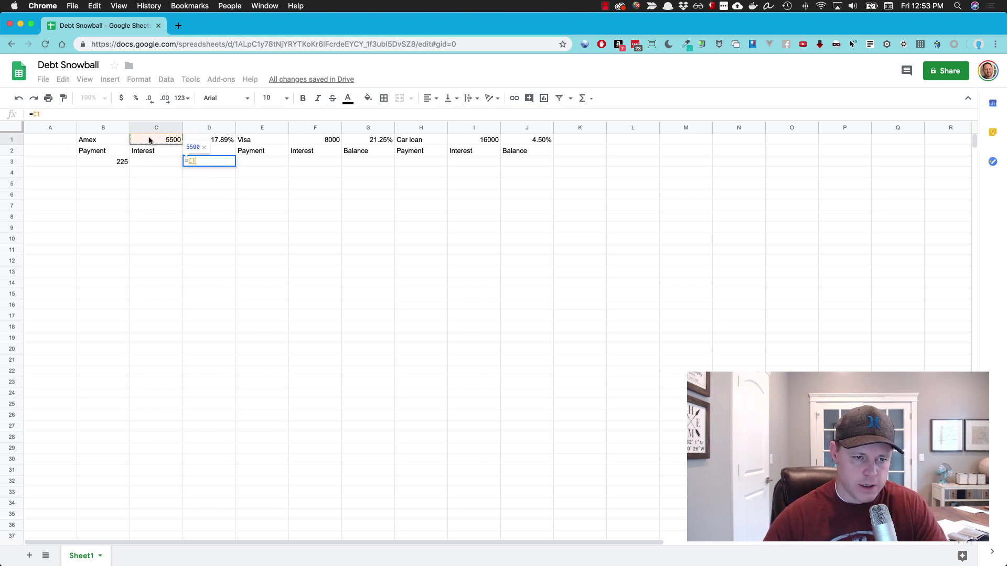
key(Return)
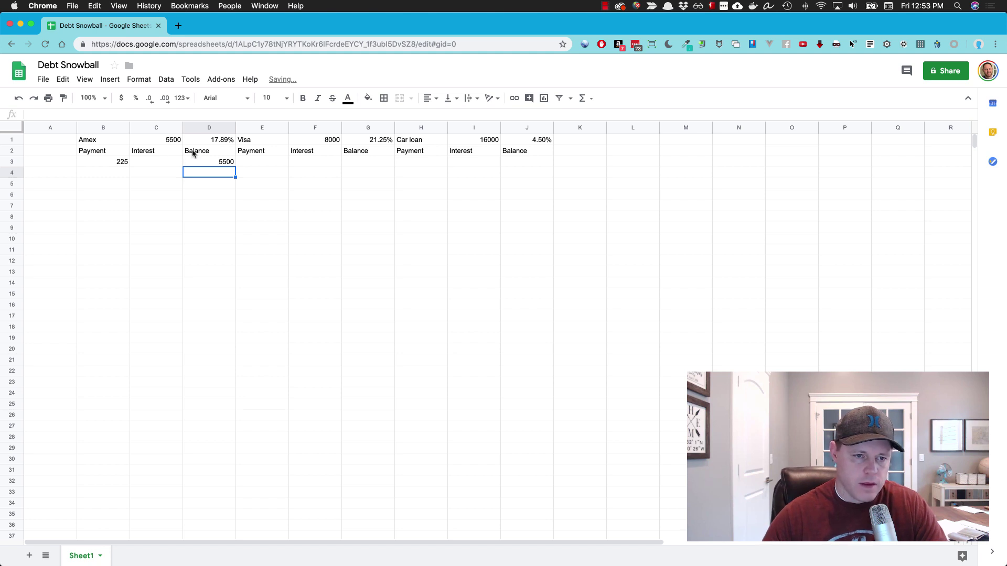
- Calculate monthly interest in C3 as =D1/12*D3 and format it as currency, $82.00
click(214, 141)
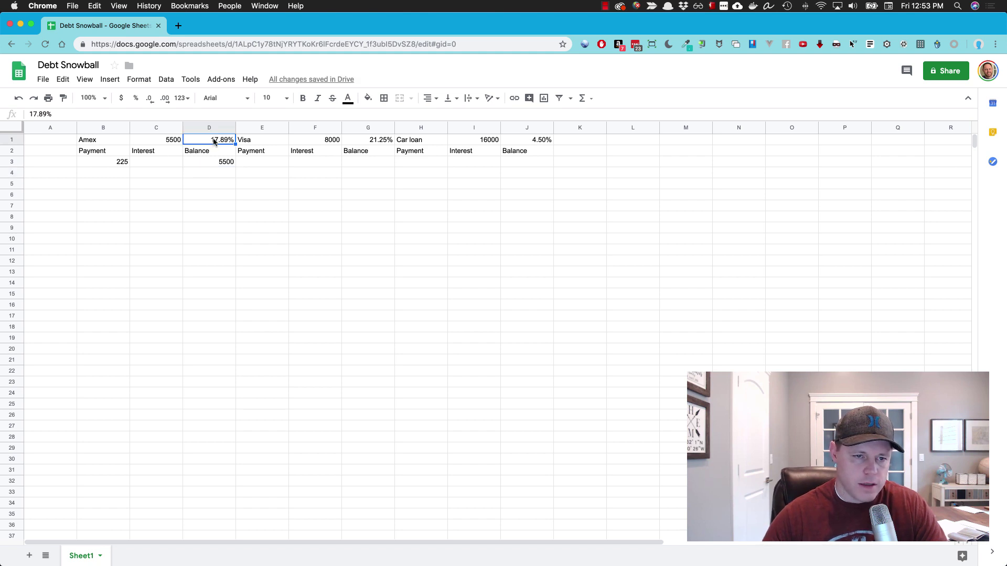
click(171, 166)
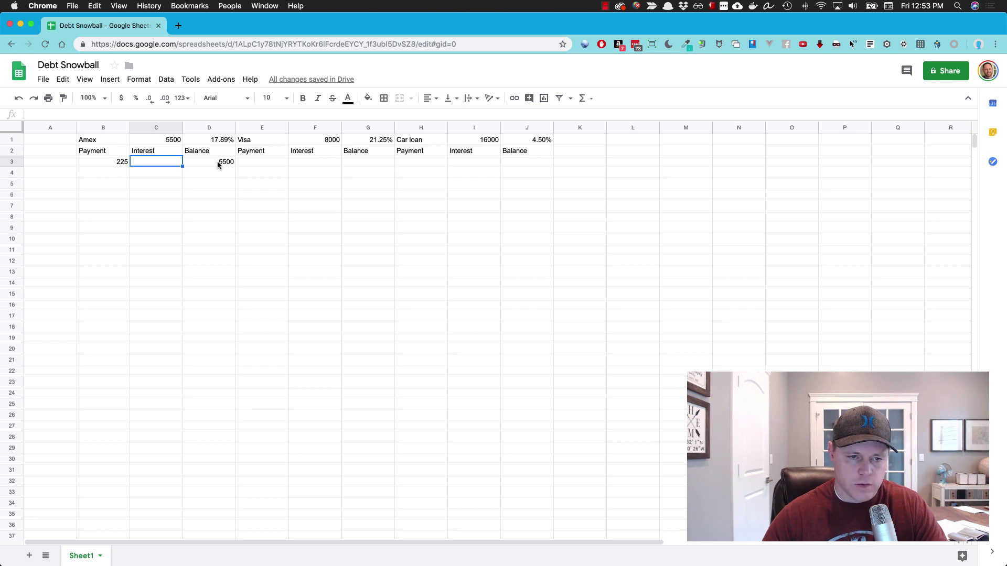
text(=)
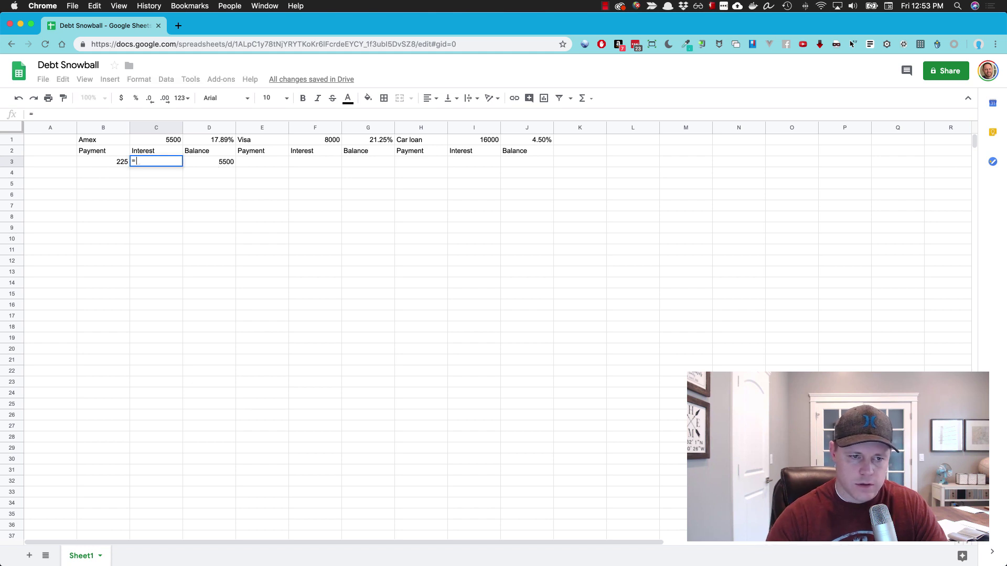
click(222, 142)
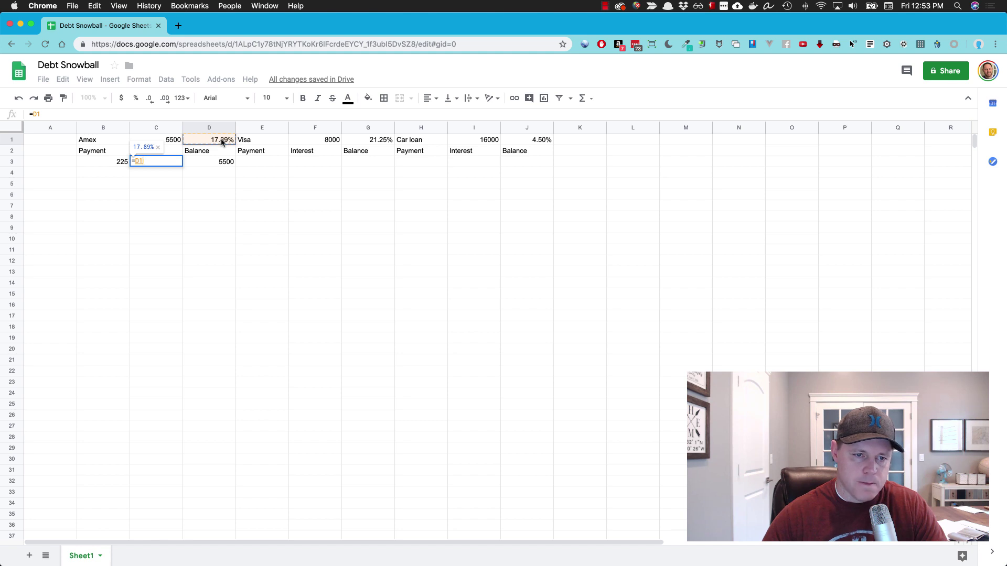
text(/12)
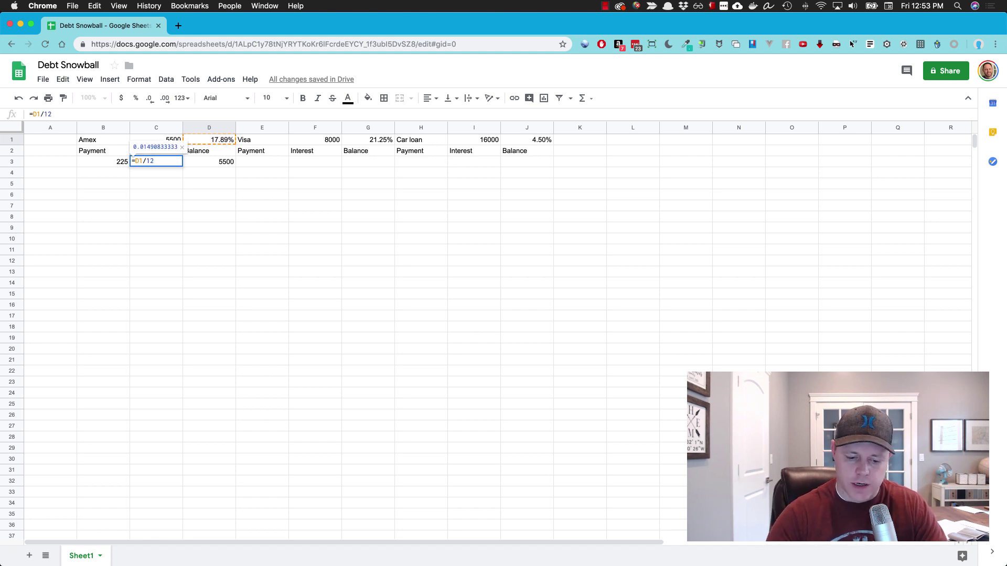
text(*)
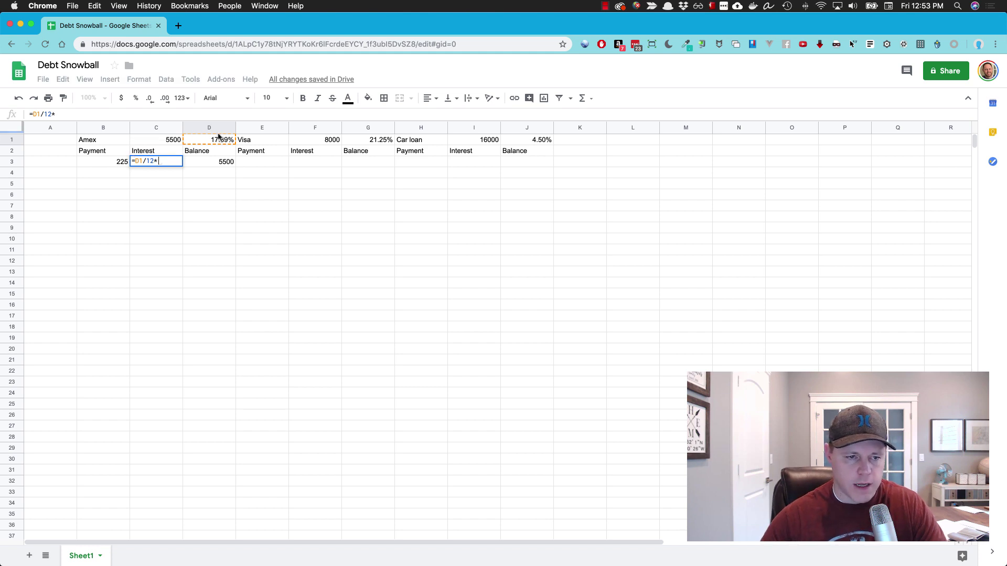
click(209, 161)
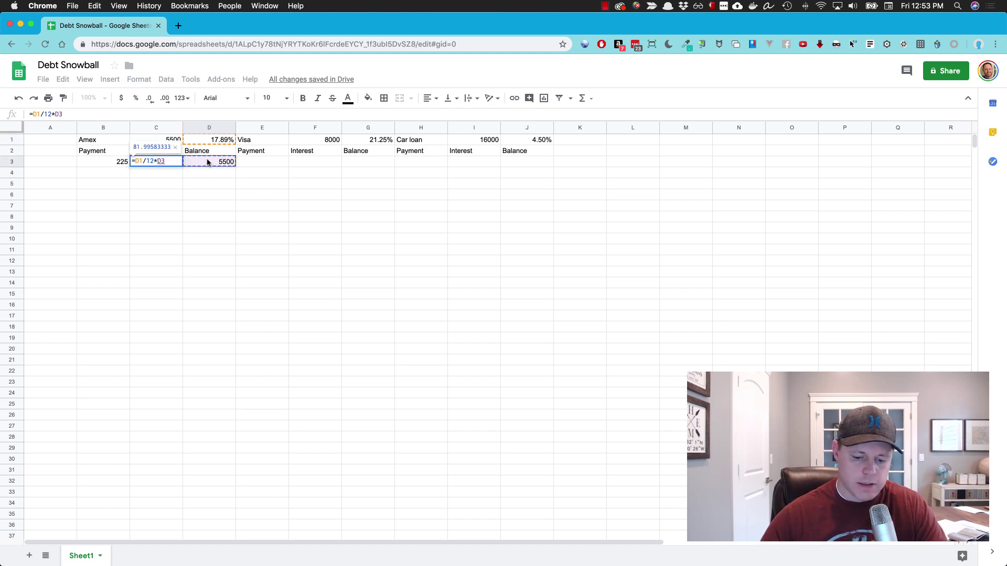
key(Return)
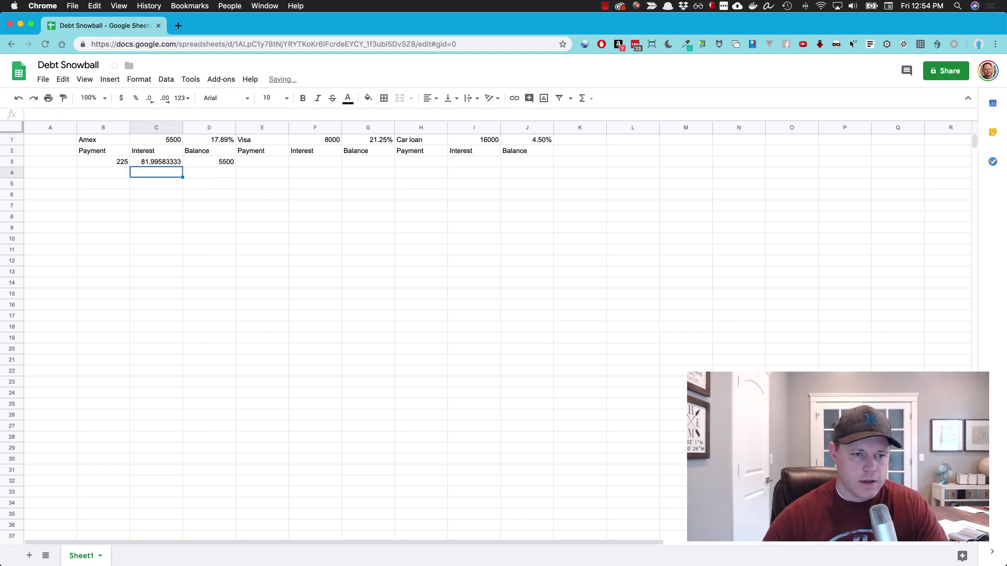
click(168, 162)
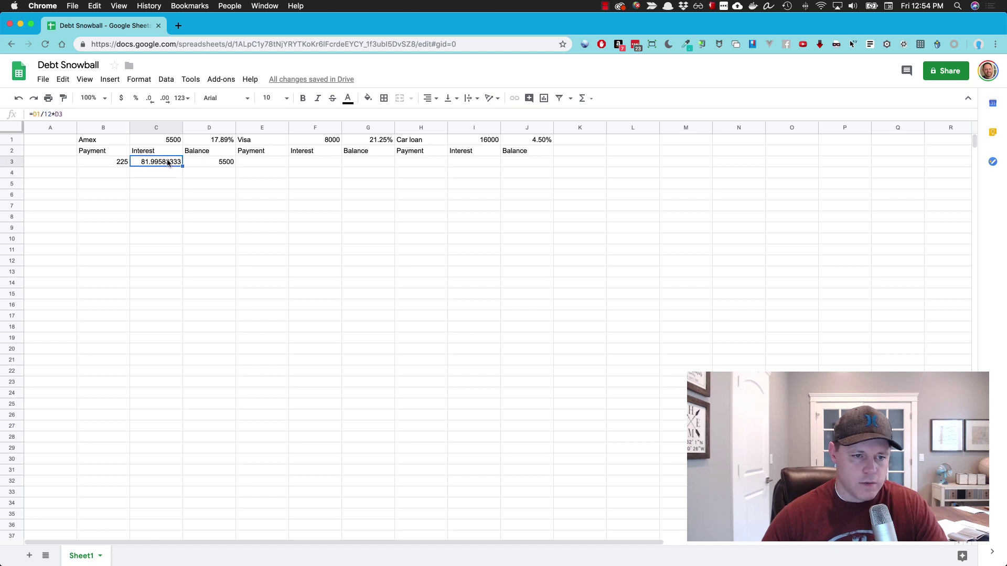
click(121, 99)
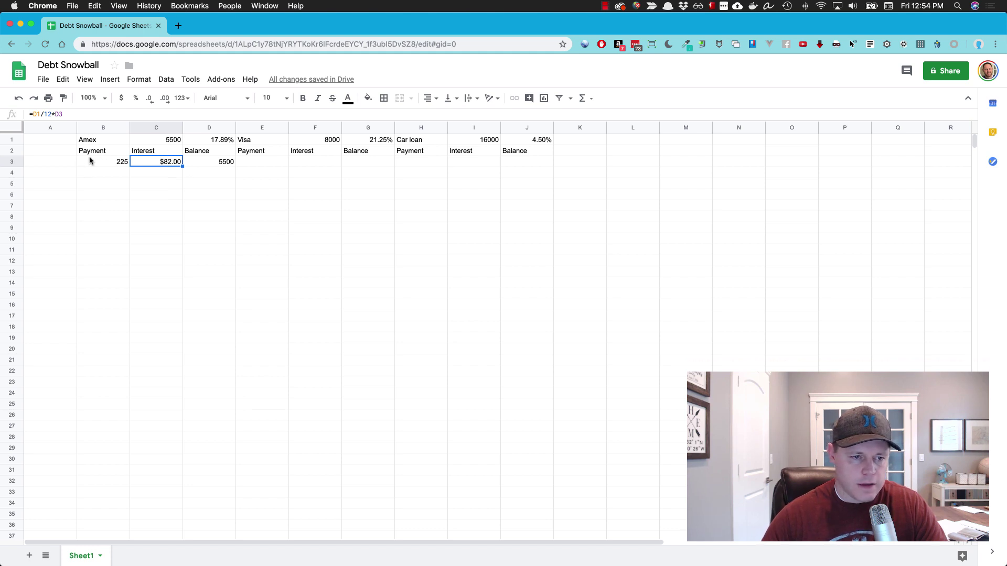
- Apply Accounting format to B3:J3, showing $225.00, $82.00 and $5,500.00 for Amex
drag(89, 164, 521, 164)
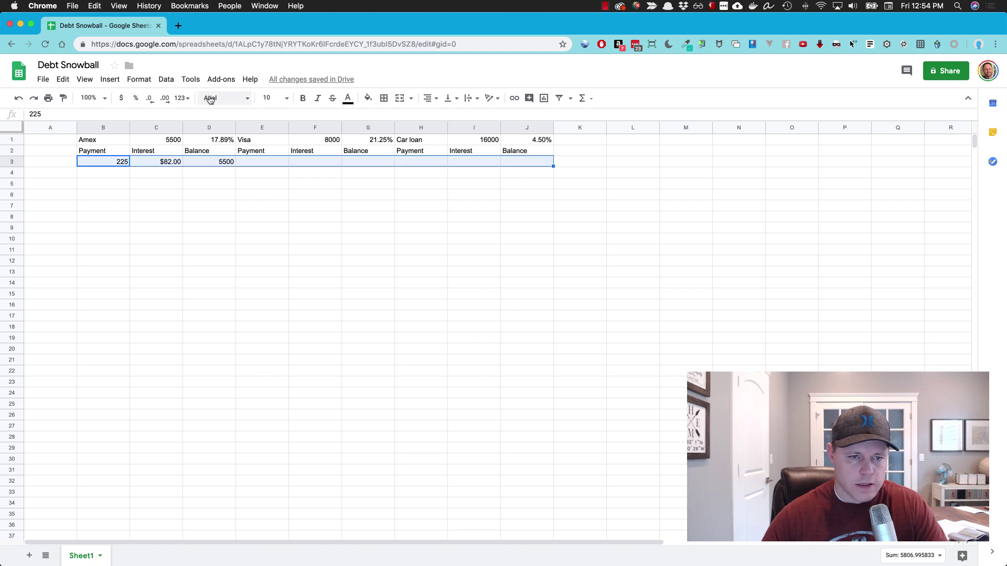
click(139, 79)
mouse_move(165, 79)
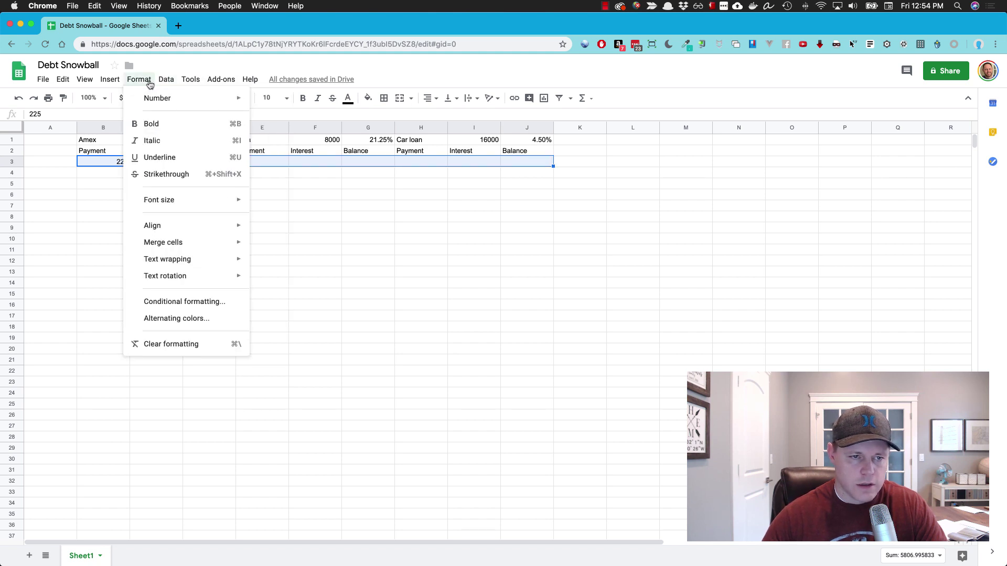
mouse_move(157, 98)
click(296, 209)
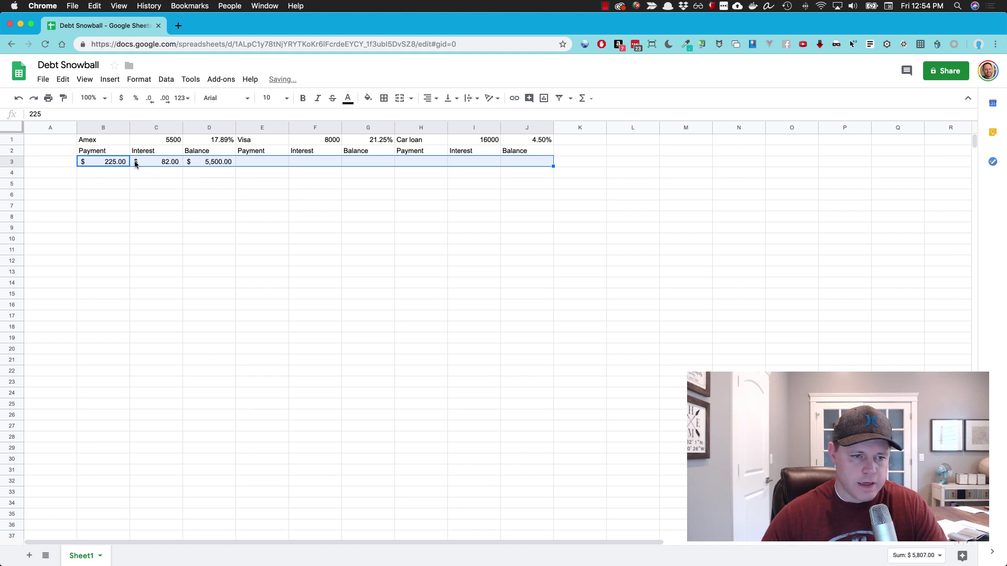
click(160, 163)
click(105, 164)
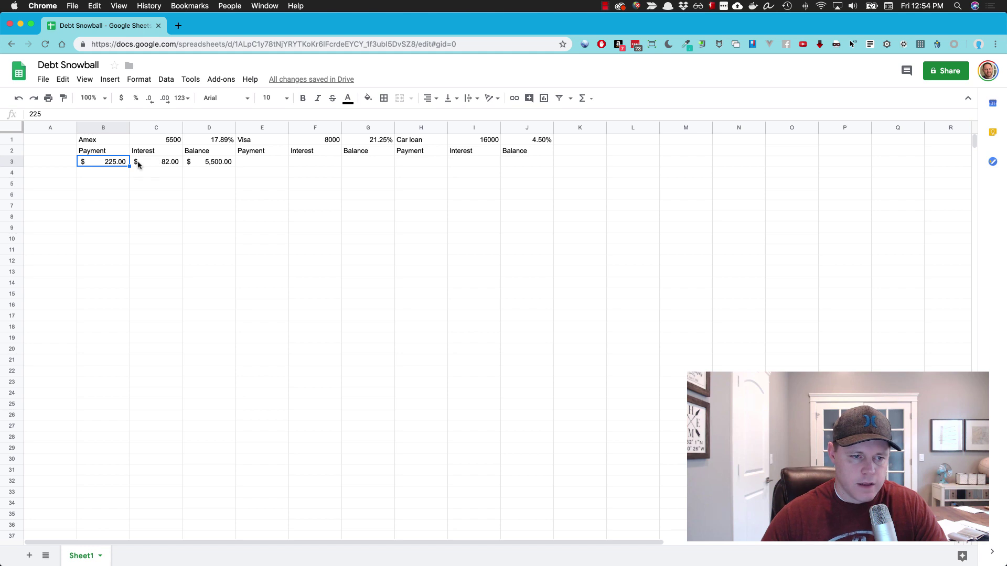
click(136, 164)
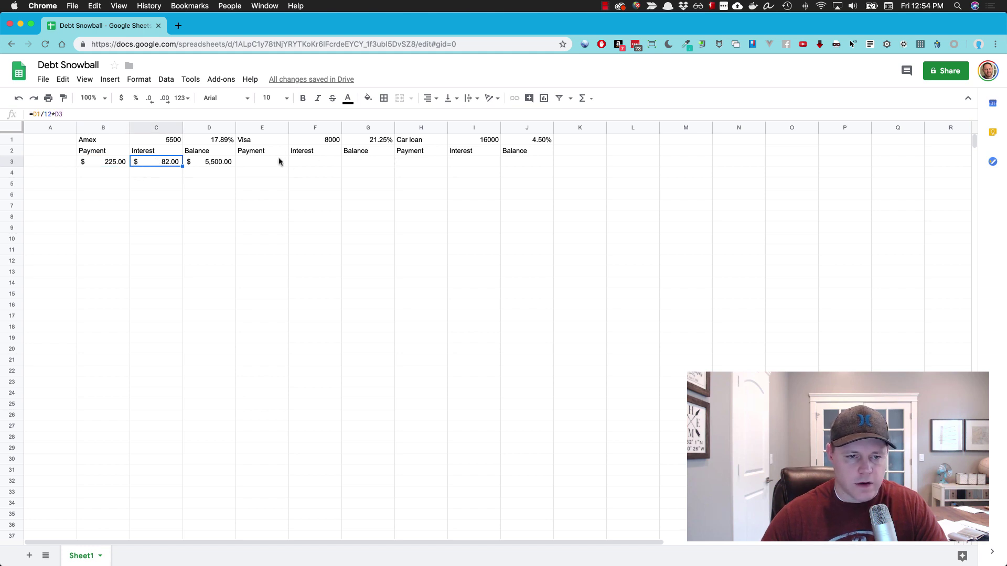
click(113, 166)
drag(140, 167, 221, 167)
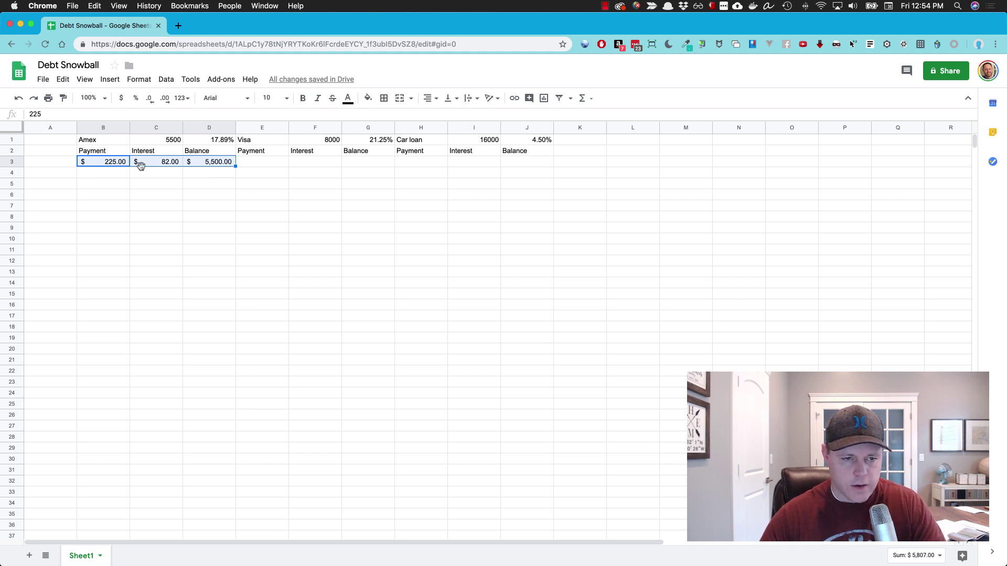
click(112, 177)
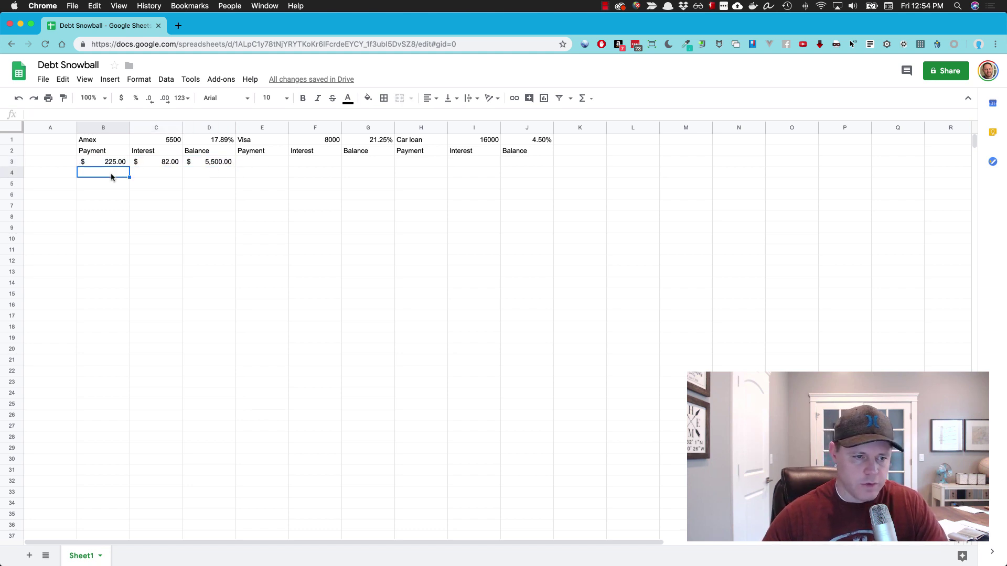
- Set the Amex balance in D4 to =D3+C3-B4
click(219, 176)
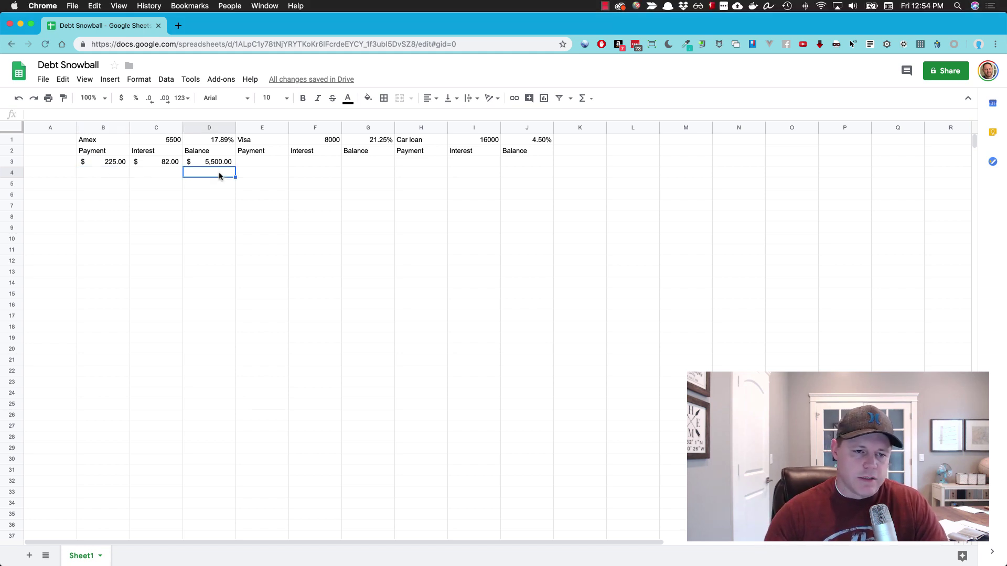
text(=)
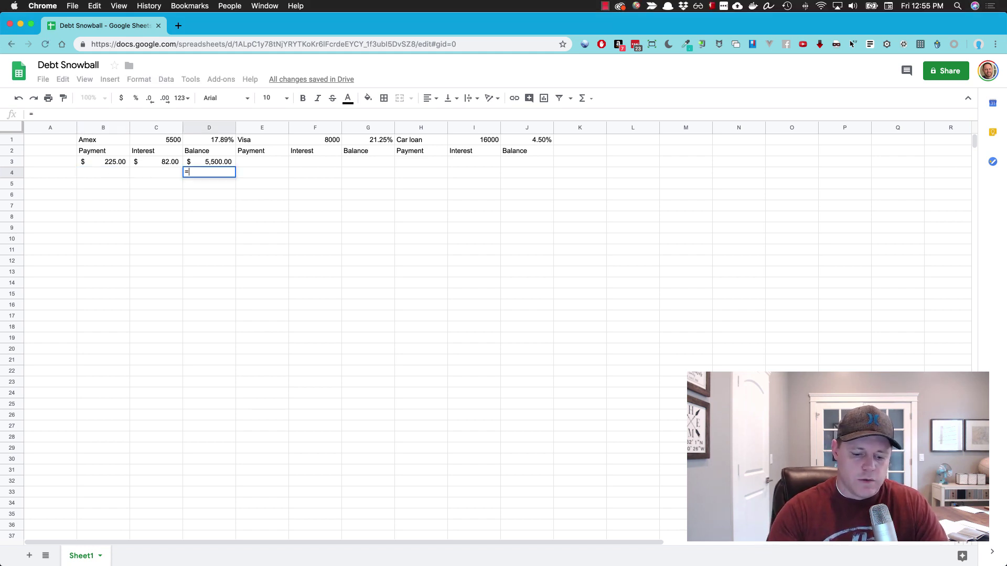
click(216, 164)
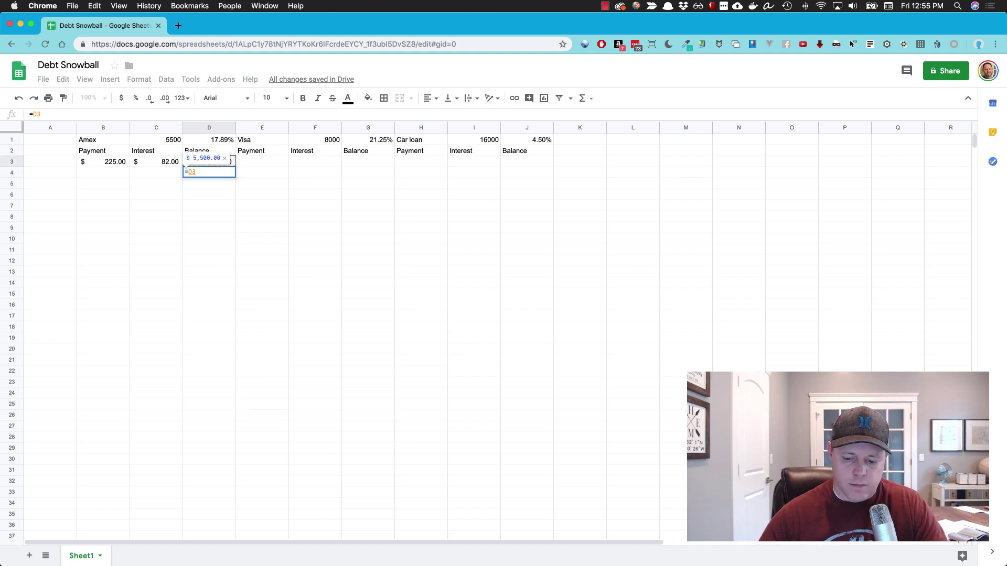
text(+)
click(168, 163)
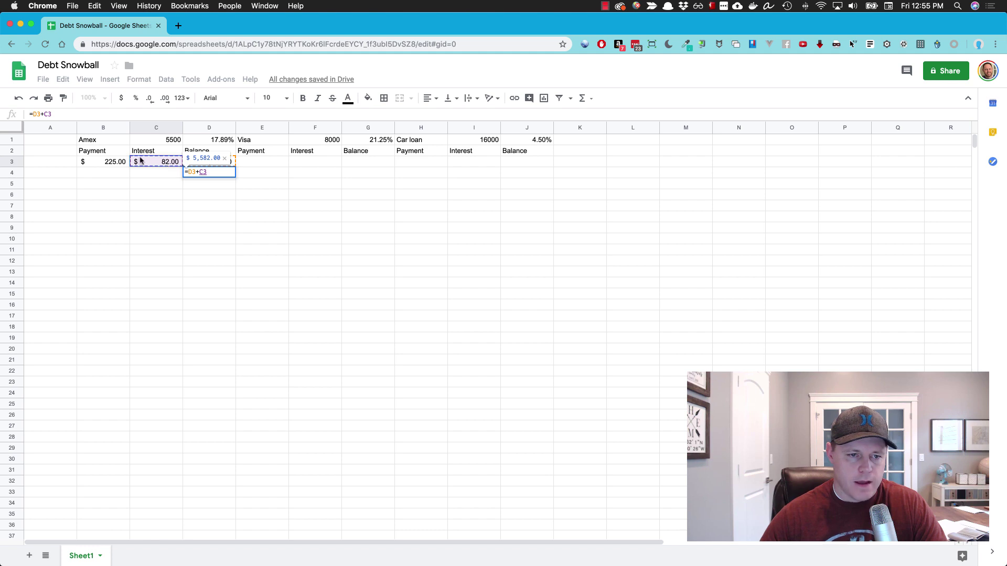
text(-)
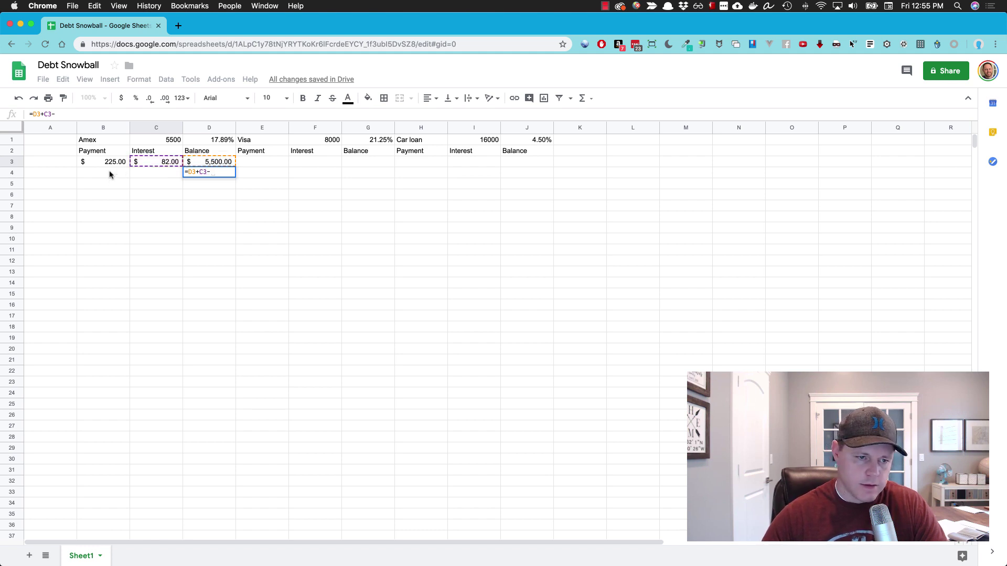
click(110, 175)
key(Return)
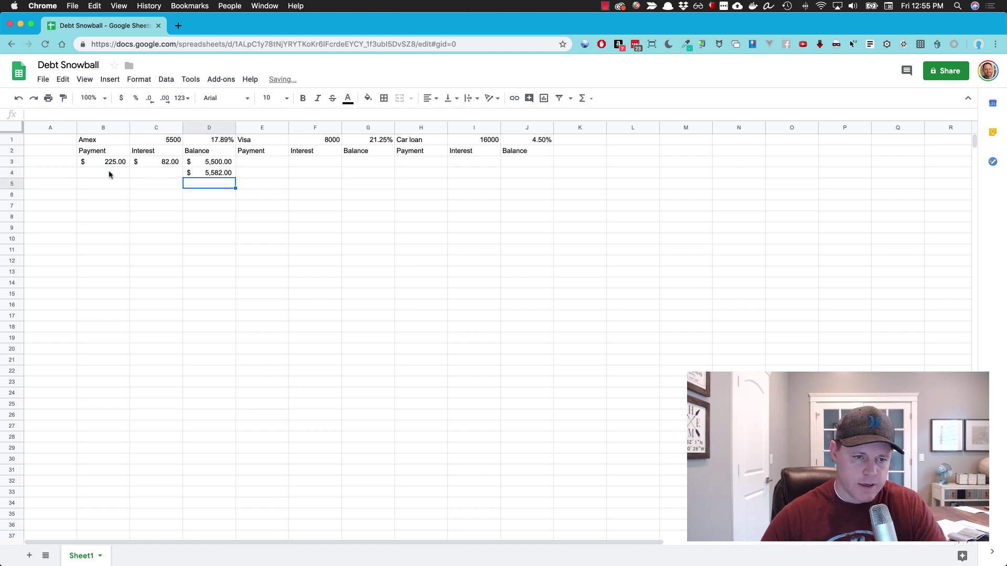
- Make B4 repeat the payment with =B3, bringing the D4 balance to $5,357.00
click(115, 164)
click(118, 176)
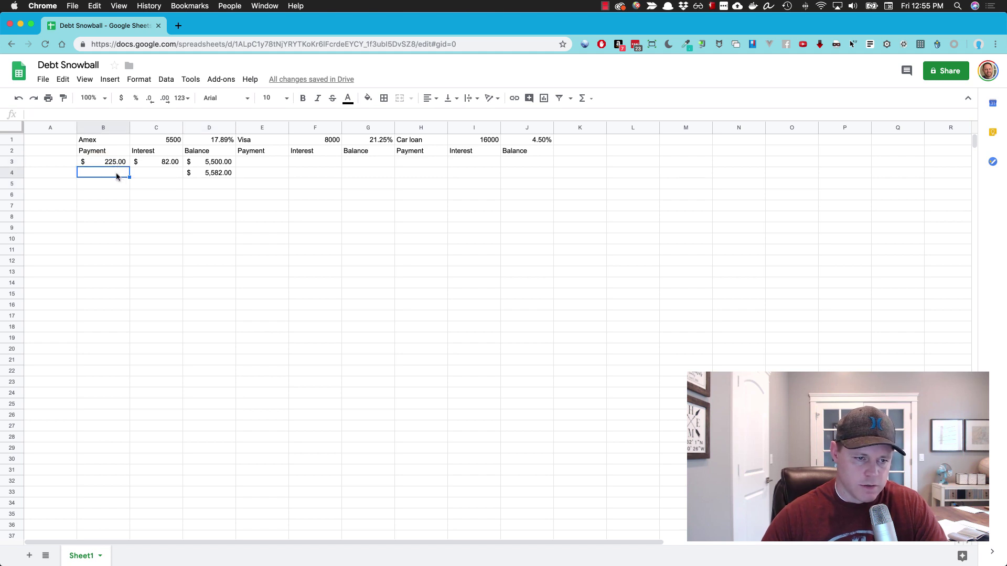
text(=)
click(111, 165)
key(Return)
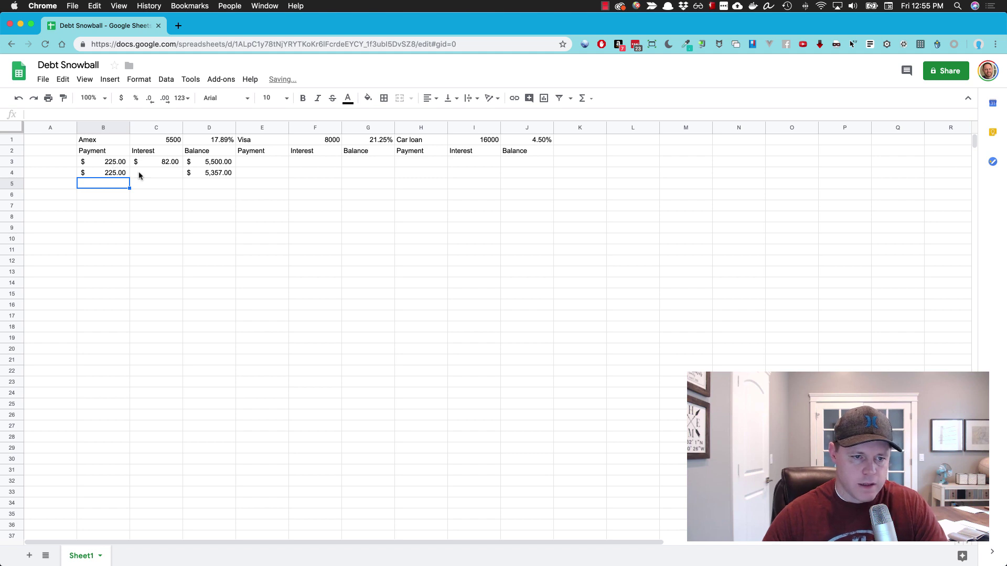
- Anchor the rate as =D$1/12*D3 in C3 and copy it to C4, giving $79.86 interest
click(177, 163)
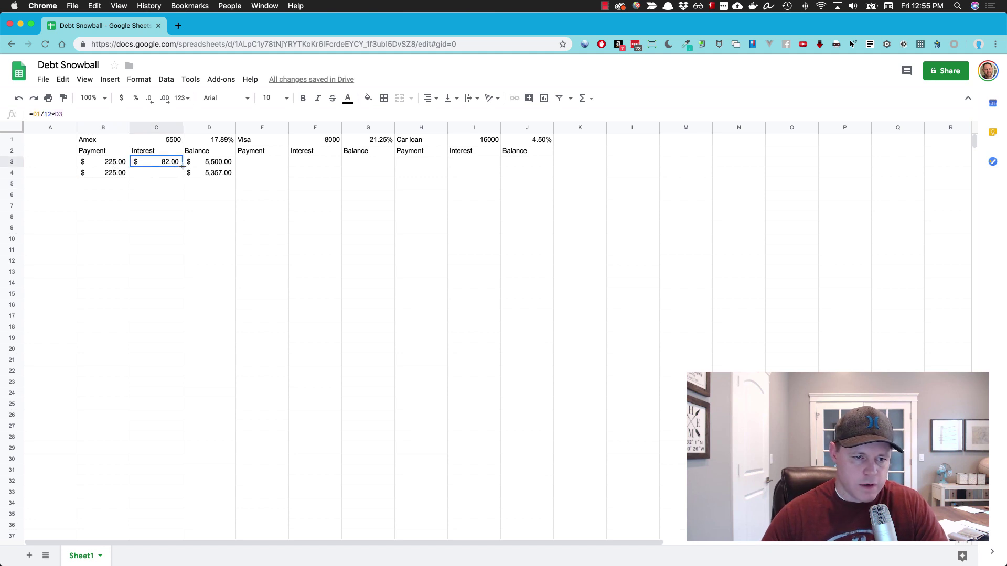
drag(182, 166, 181, 178)
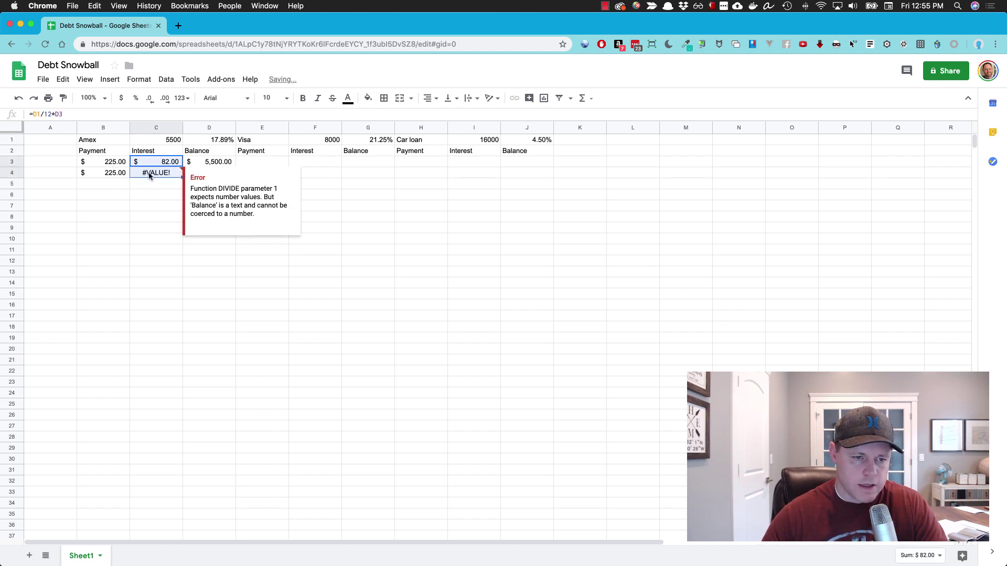
click(158, 163)
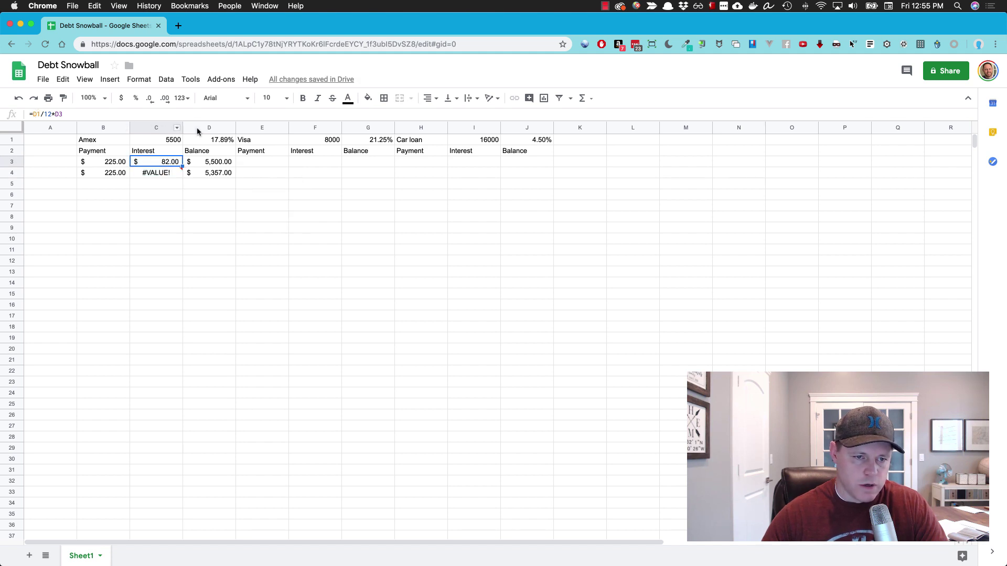
click(158, 175)
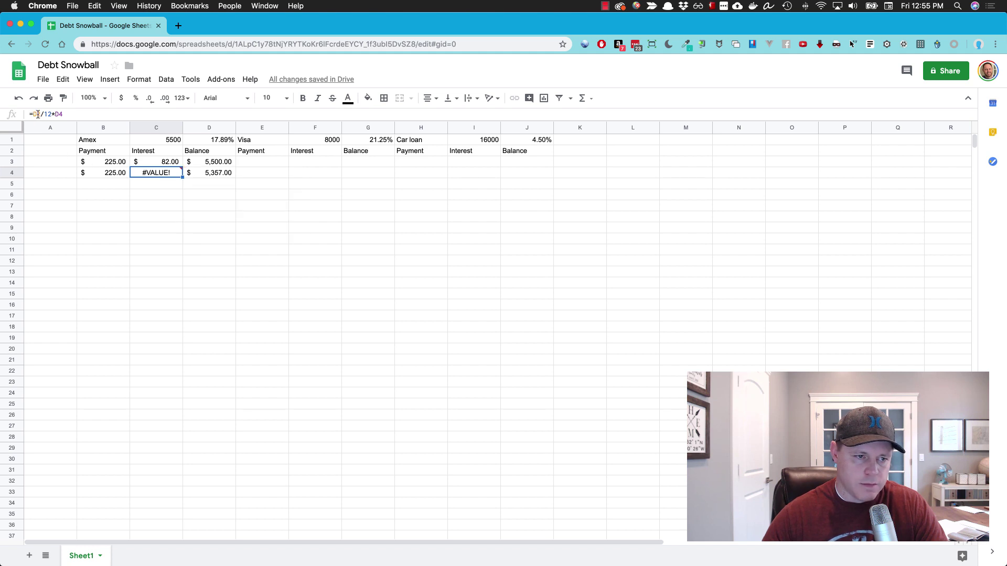
click(175, 163)
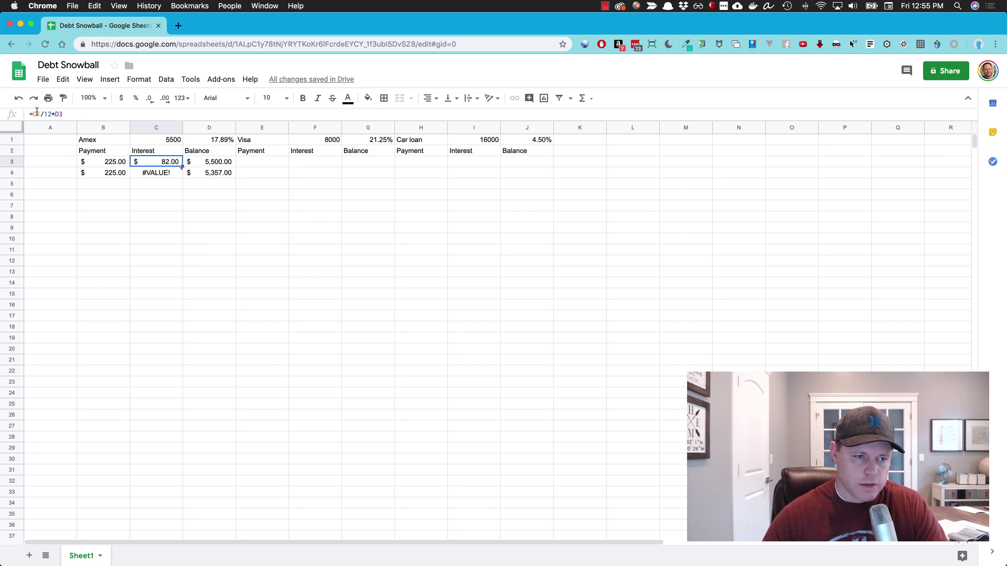
click(36, 114)
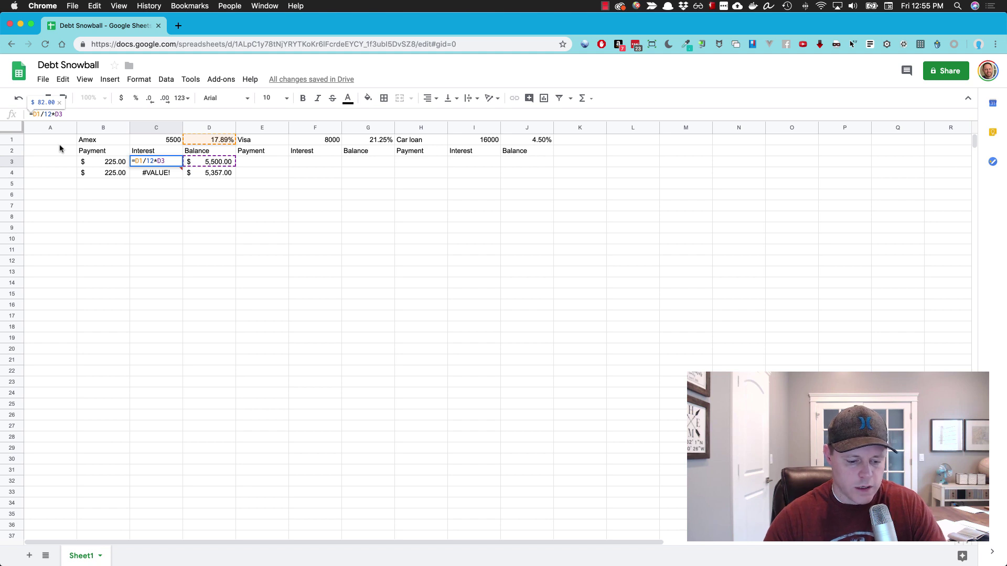
text($)
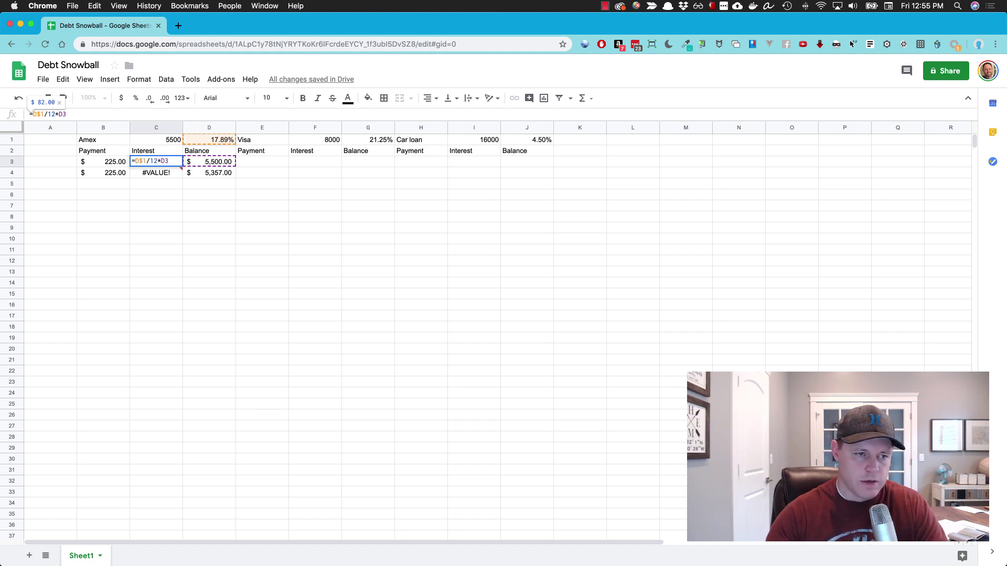
key(Return)
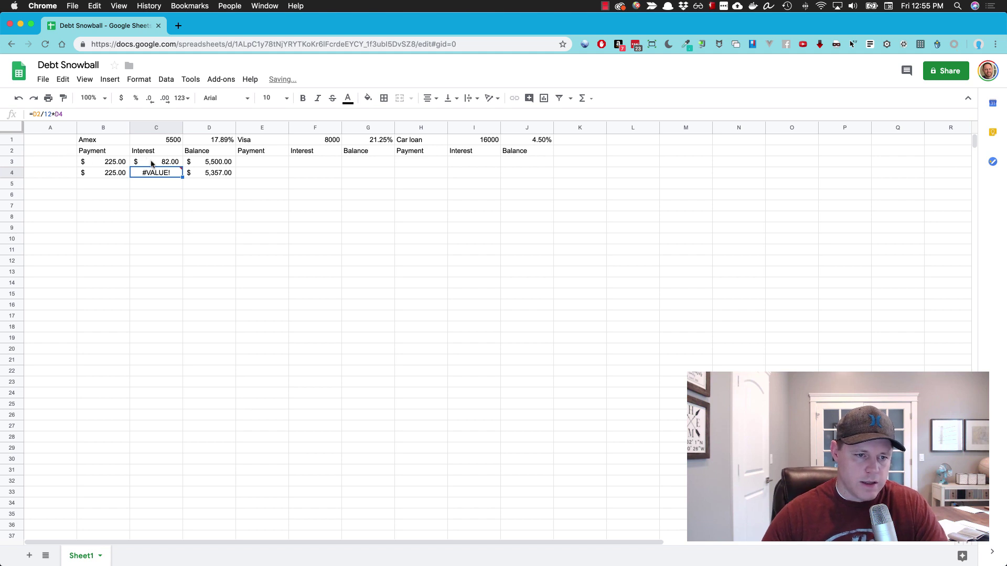
click(152, 163)
drag(182, 167, 179, 178)
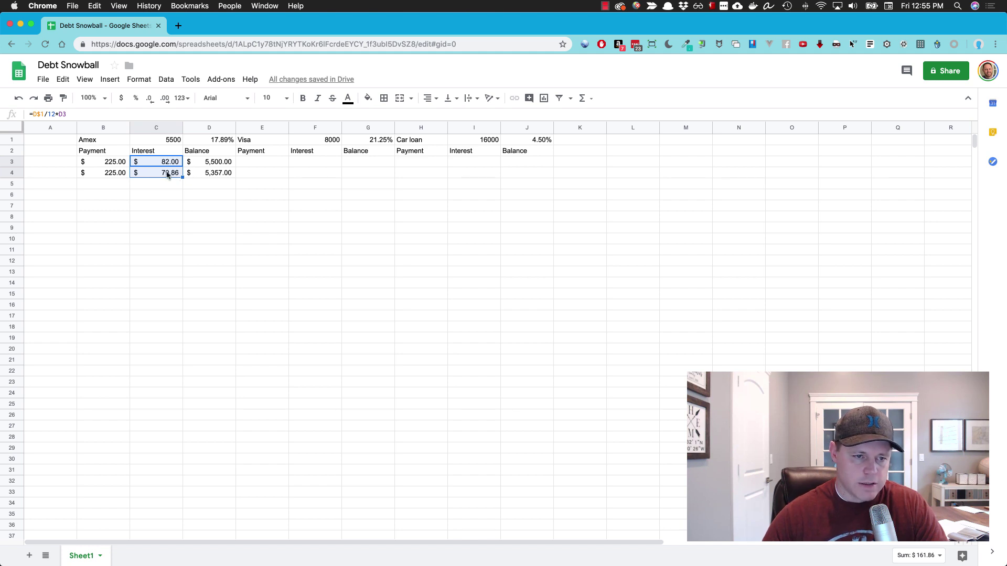
click(113, 194)
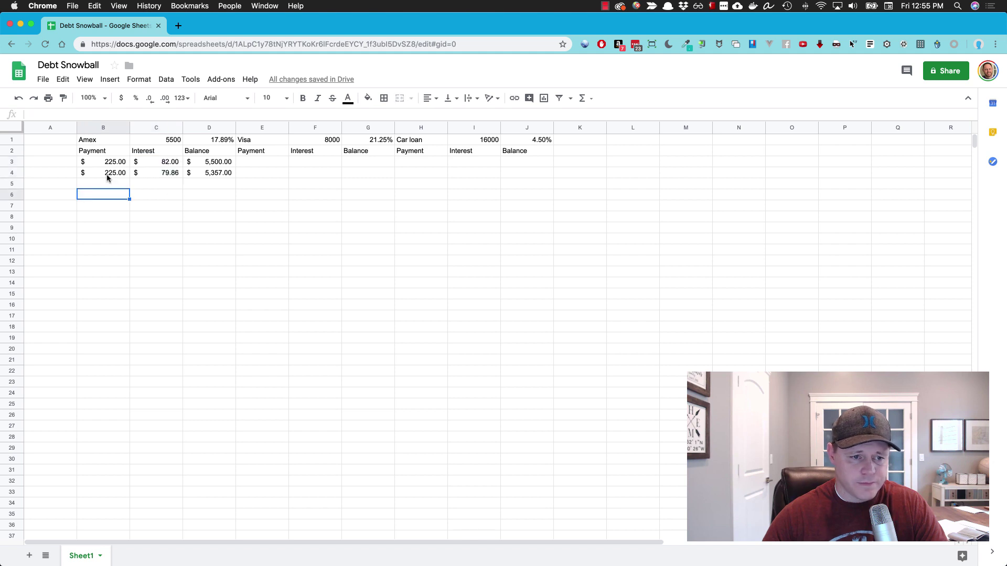
- Fill B4:D4 down and clear row 35, ending the Amex schedule at $(83.55) in row 34
drag(113, 173, 240, 510)
click(101, 504)
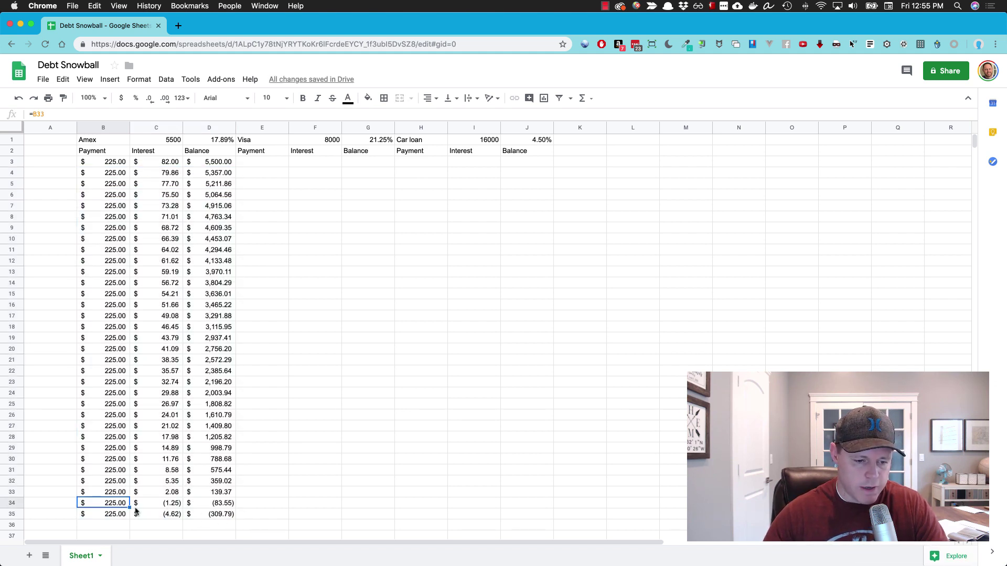
drag(111, 516, 221, 514)
key(Delete)
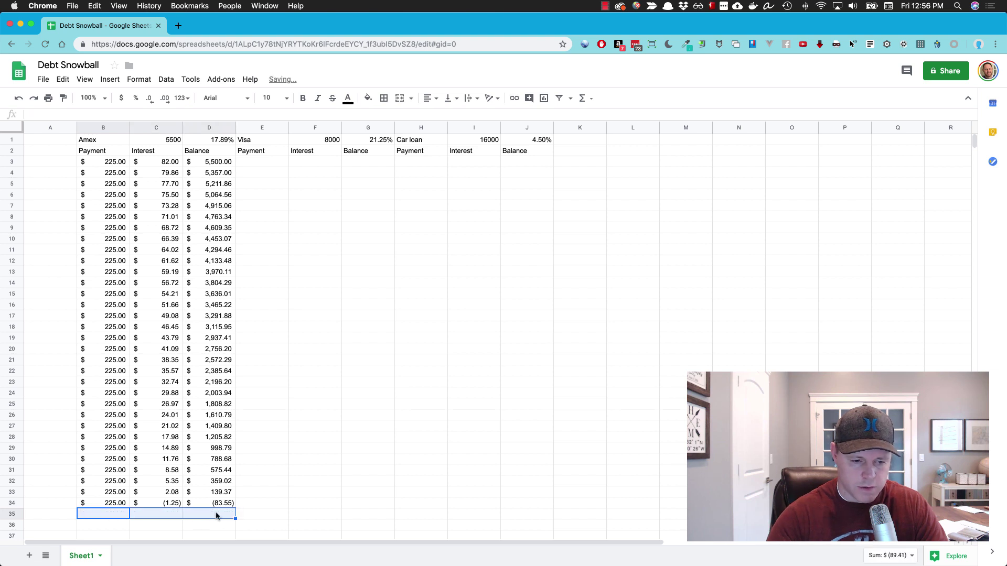
scroll(232, 506, right, 2)
scroll(155, 508, left, 2)
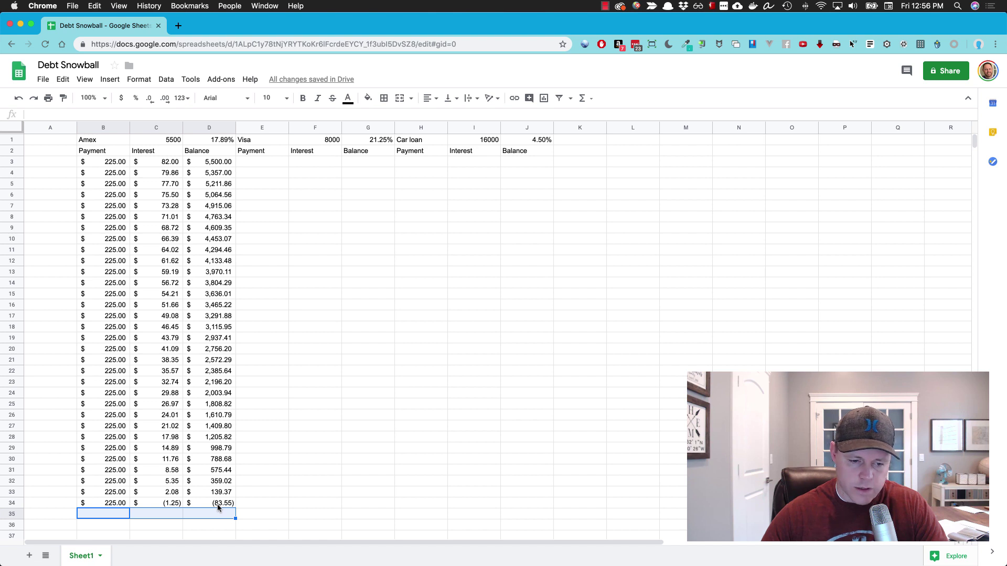
click(241, 215)
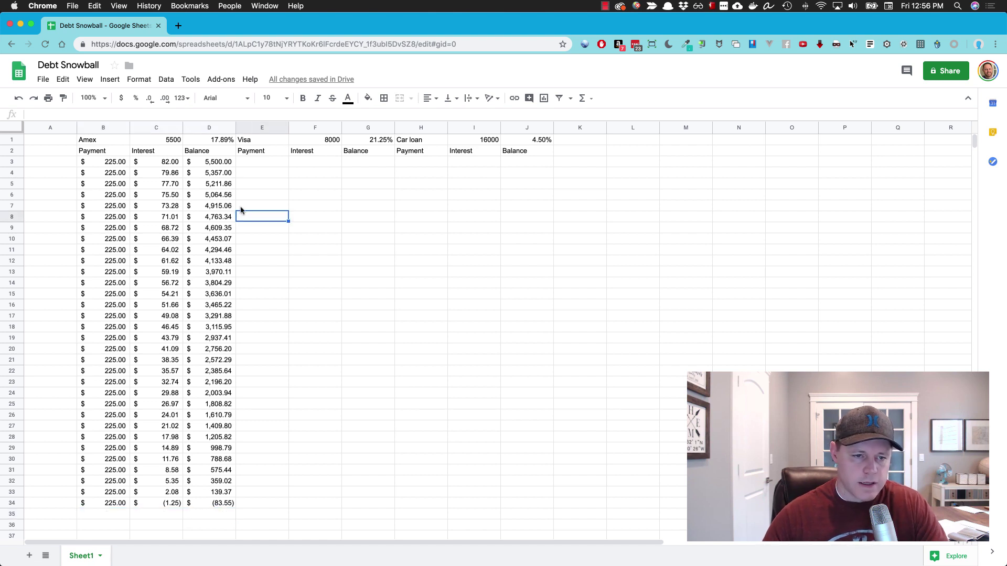
- Copy the first two Amex rows B3:D4 and paste them into the Visa columns at E3
drag(92, 161, 216, 174)
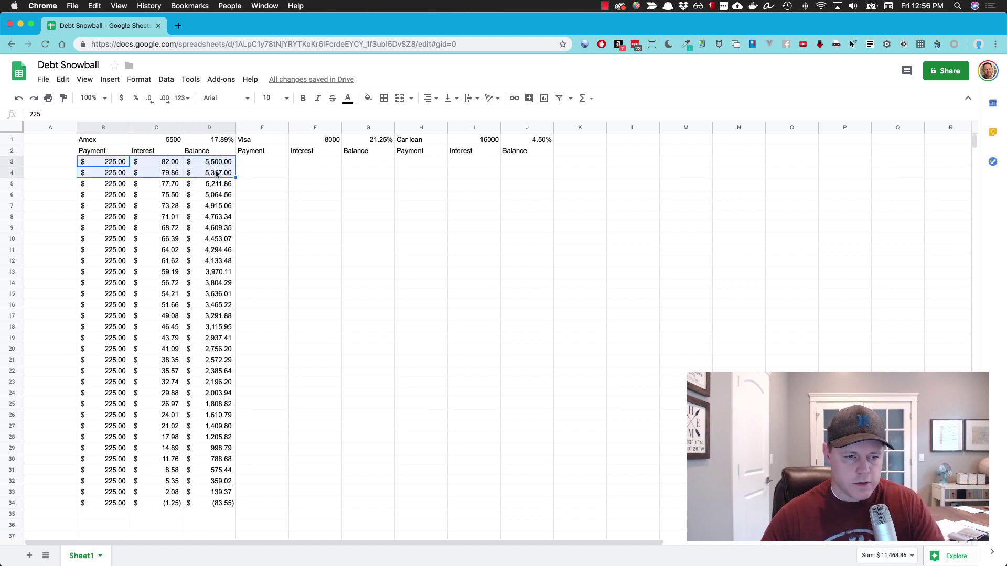
right_click(216, 174)
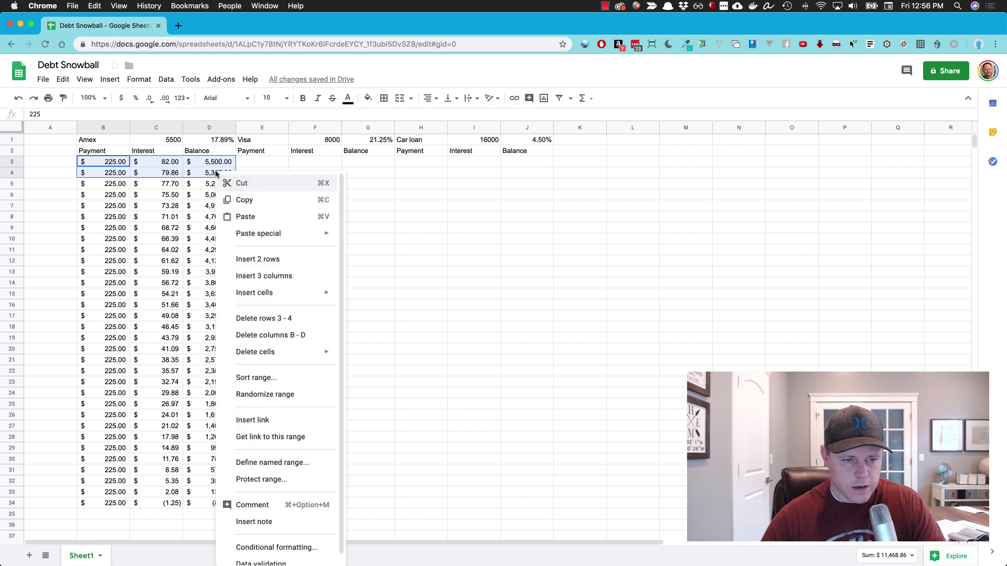
click(246, 199)
click(264, 164)
right_click(265, 163)
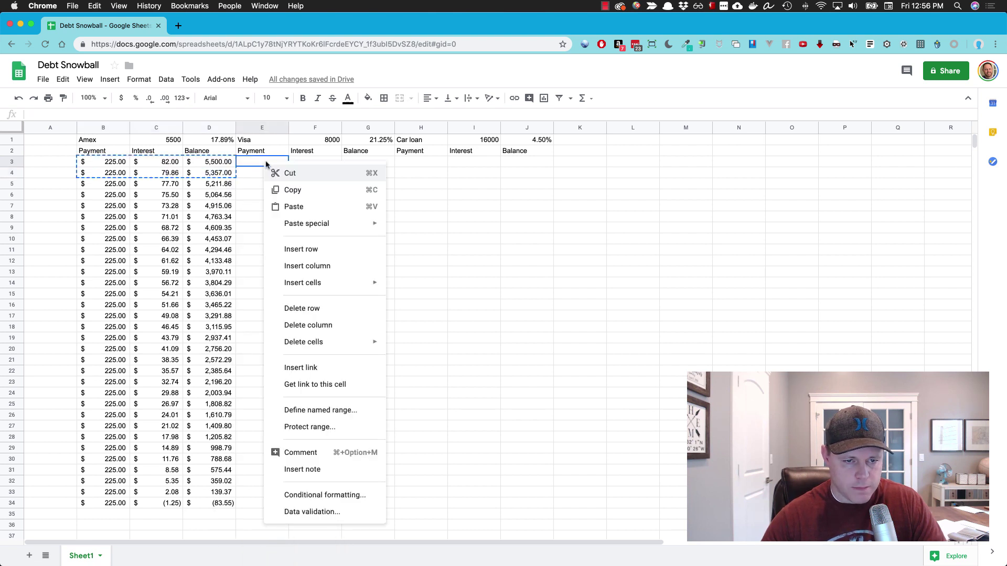
click(313, 210)
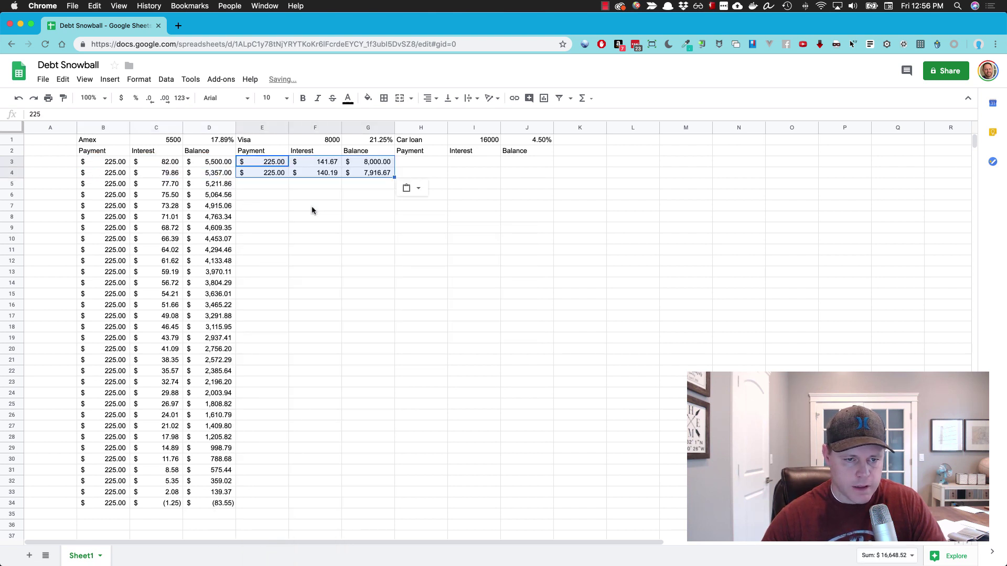
- Set the Visa payment in E3 to 300 and check the pasted interest and balance formulas
click(265, 163)
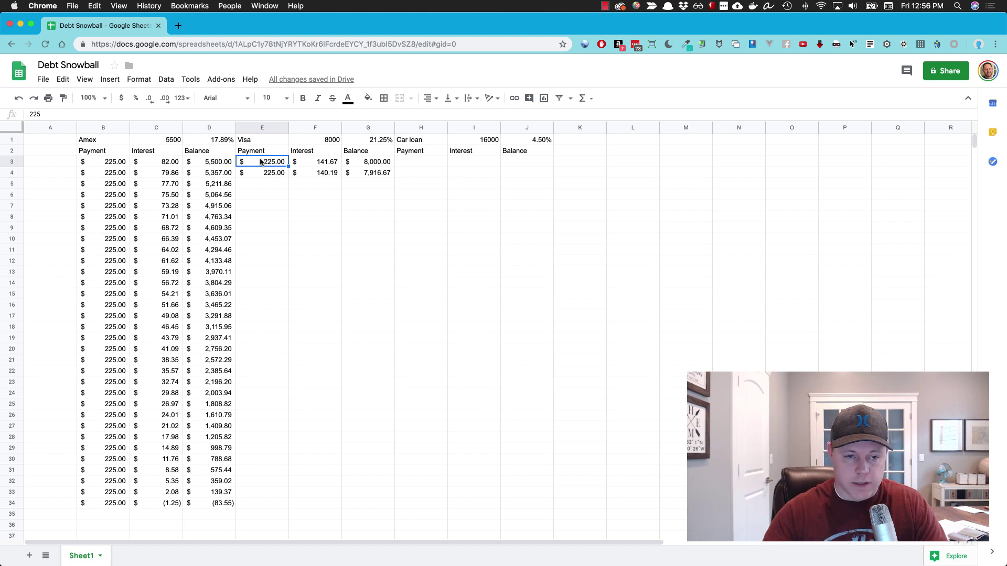
text(30)
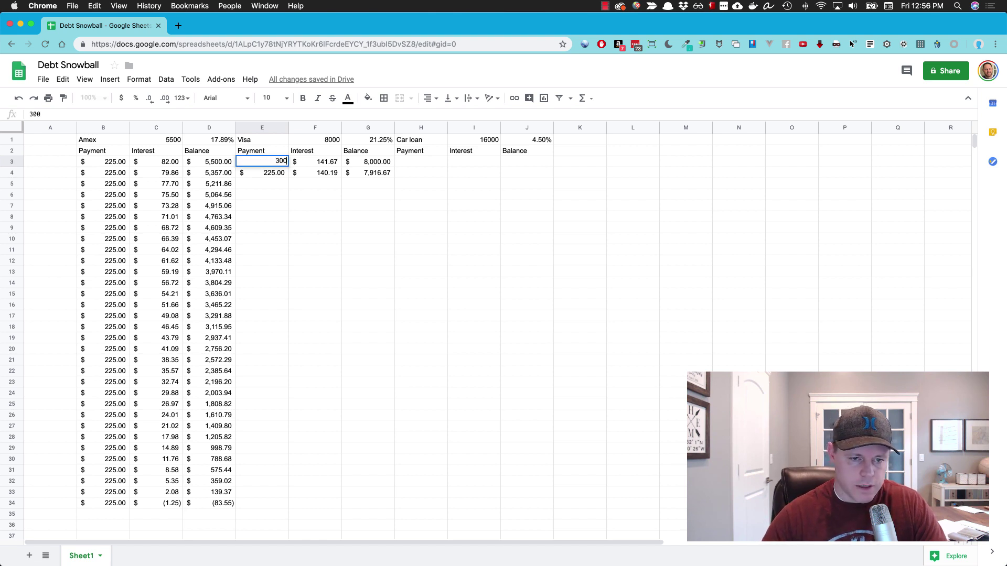
text(0)
key(Return)
click(314, 161)
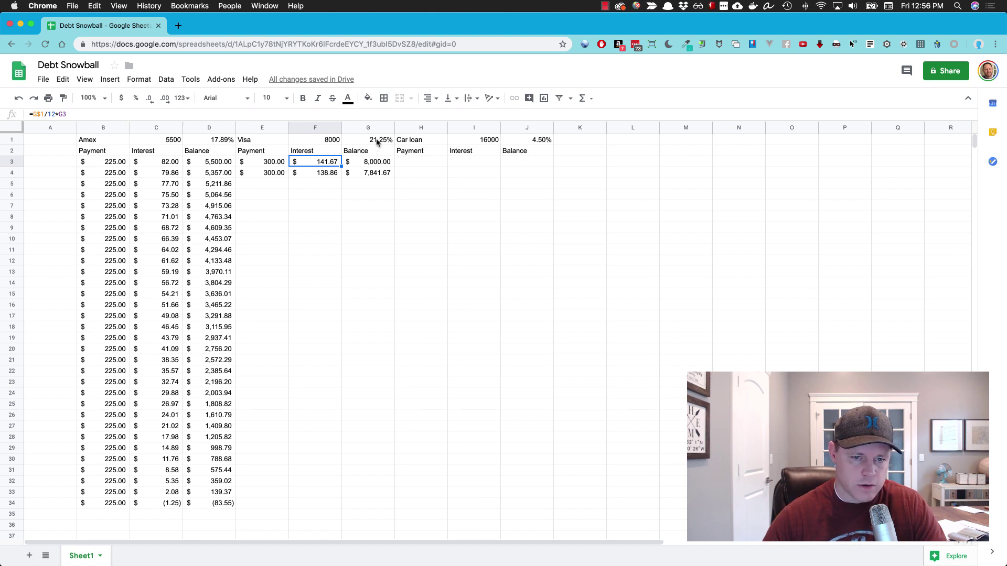
click(328, 174)
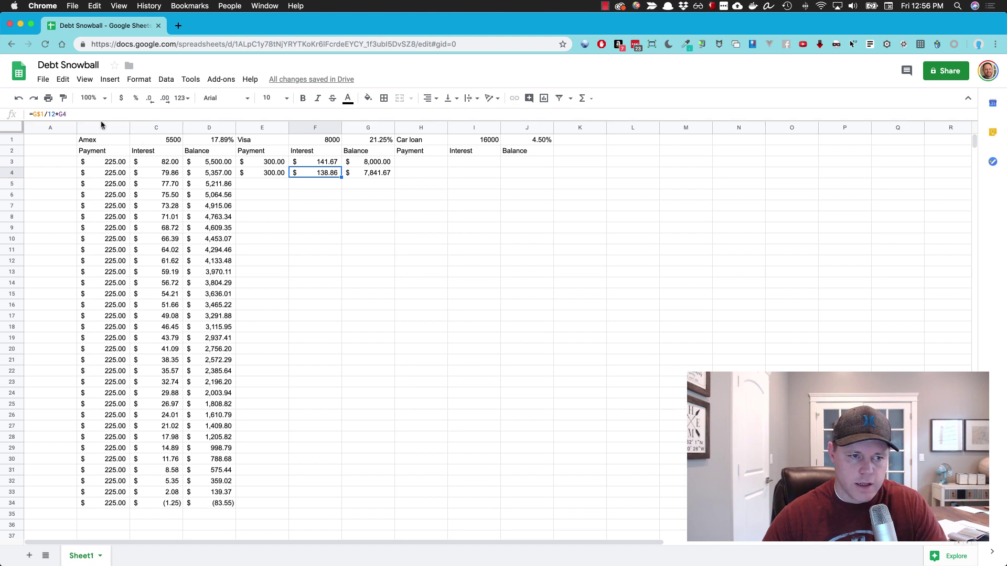
click(370, 162)
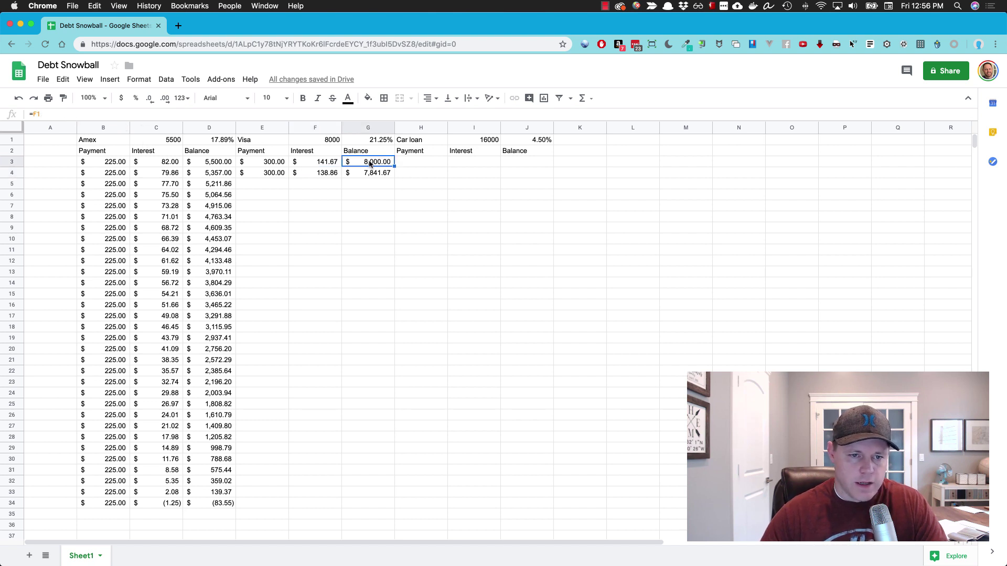
click(381, 173)
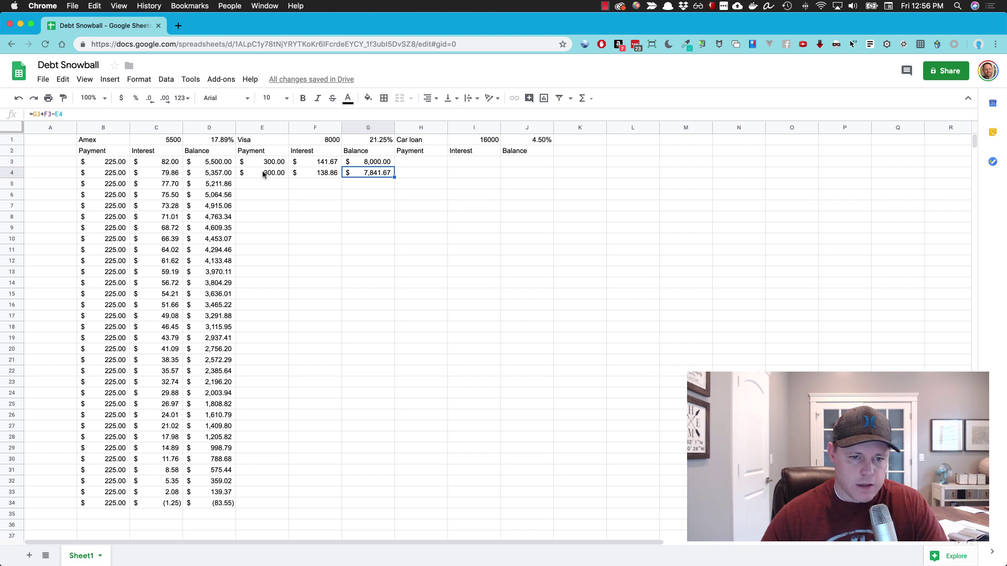
- Fill the Visa rows down and clear everything below row 40, ending at $(177.02)
drag(267, 173, 385, 543)
scroll(394, 377, down, 2)
click(384, 418)
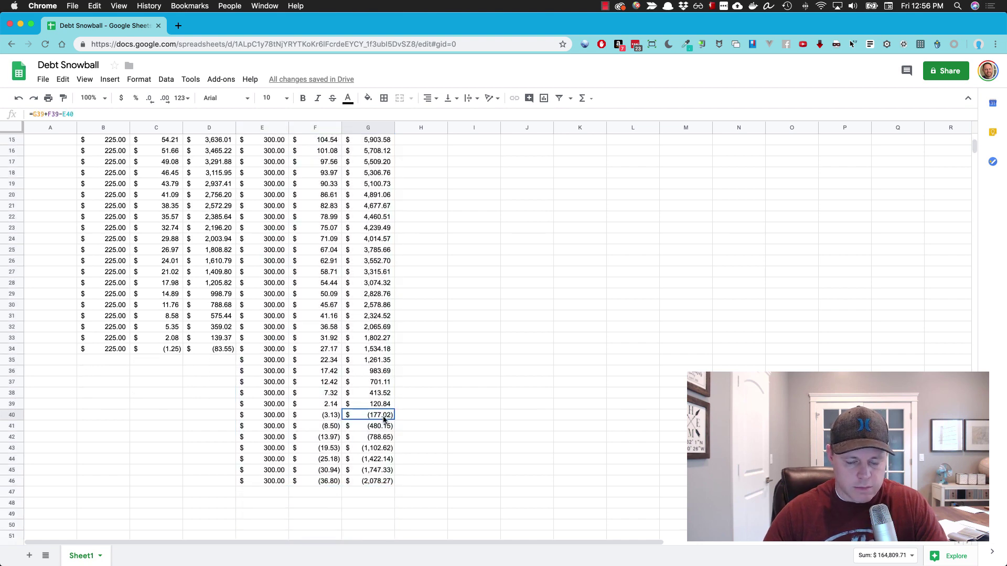
drag(267, 428, 370, 482)
key(Delete)
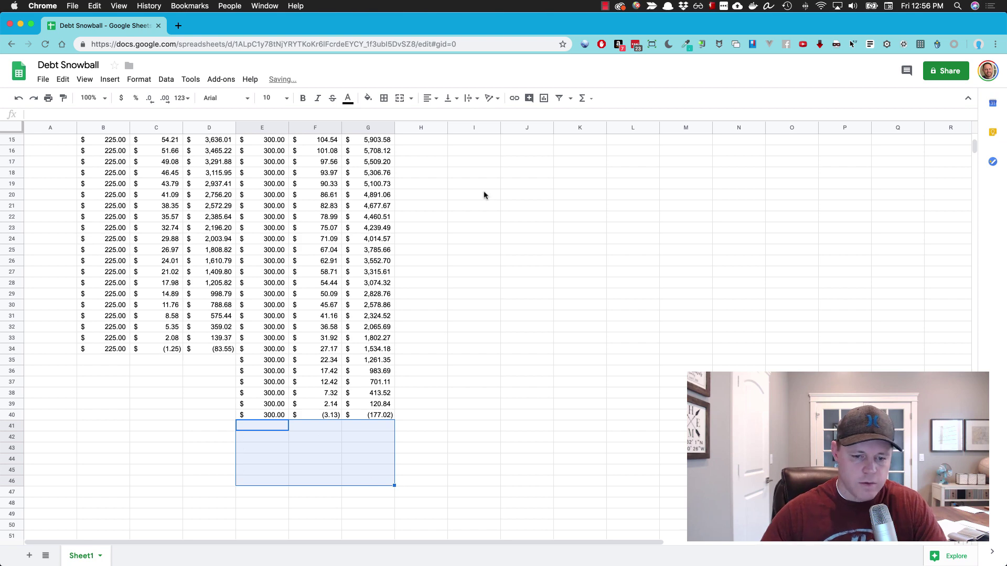
- Copy the first two Visa rows E3:G4 into the Car loan columns H3:J4 and set H3 to 400
click(479, 184)
scroll(479, 193, up, 5)
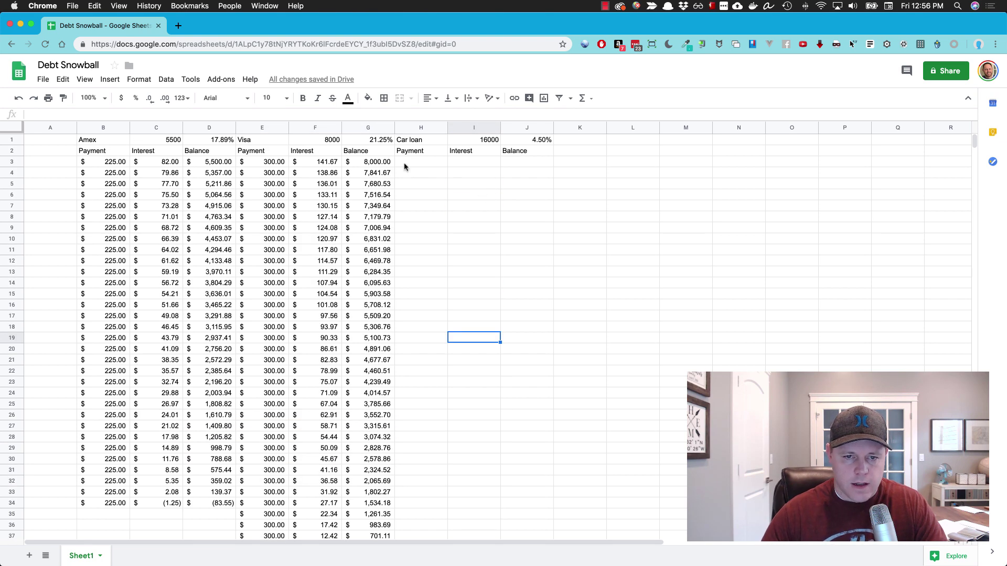
drag(266, 162, 369, 173)
key(ctrl+c)
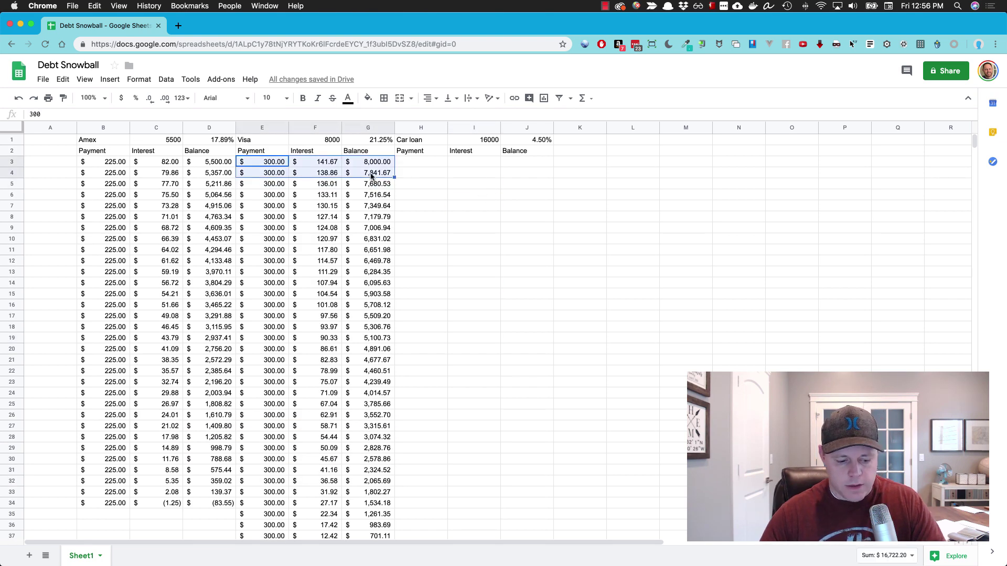
click(426, 164)
key(ctrl+v)
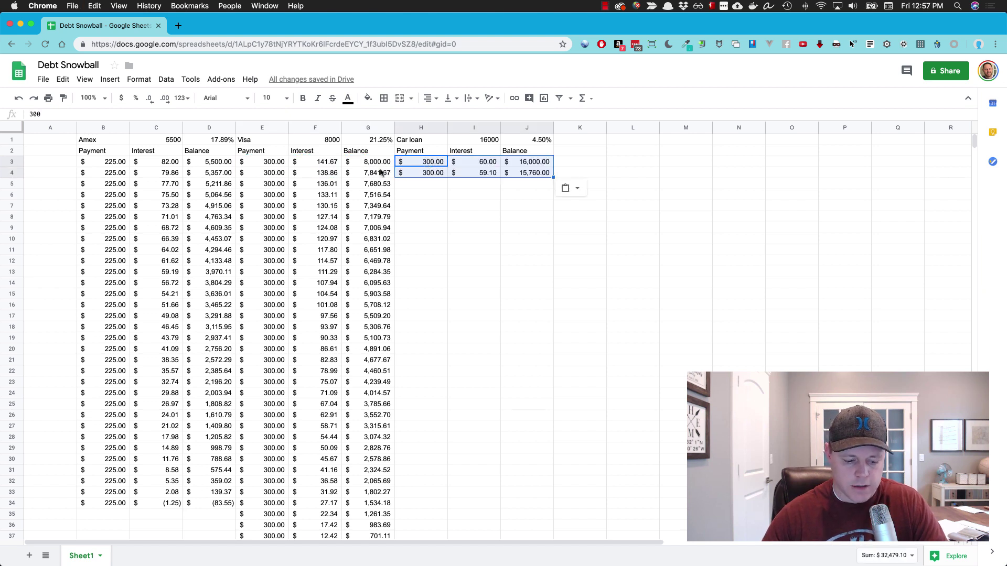
click(466, 173)
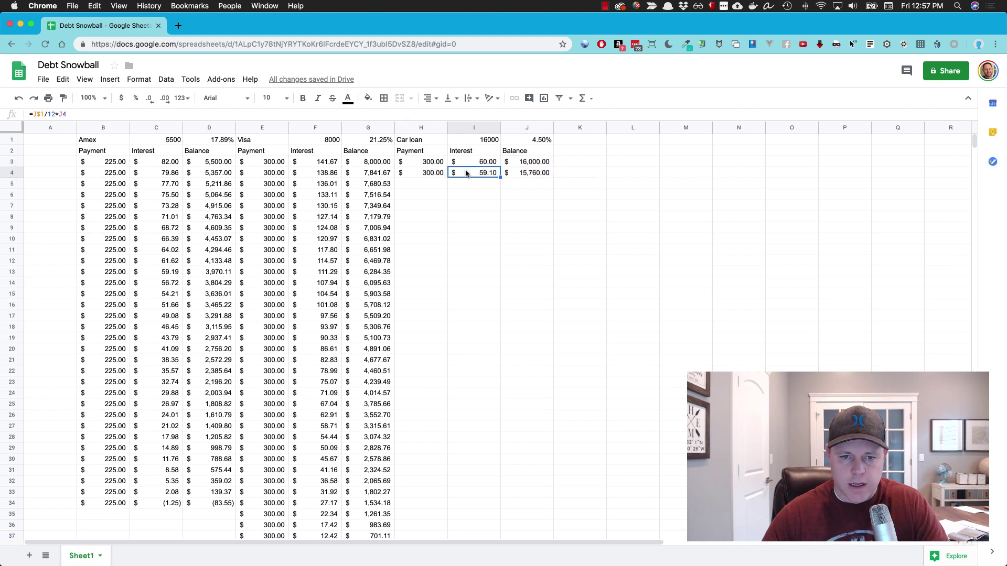
click(423, 164)
text(400)
key(Return)
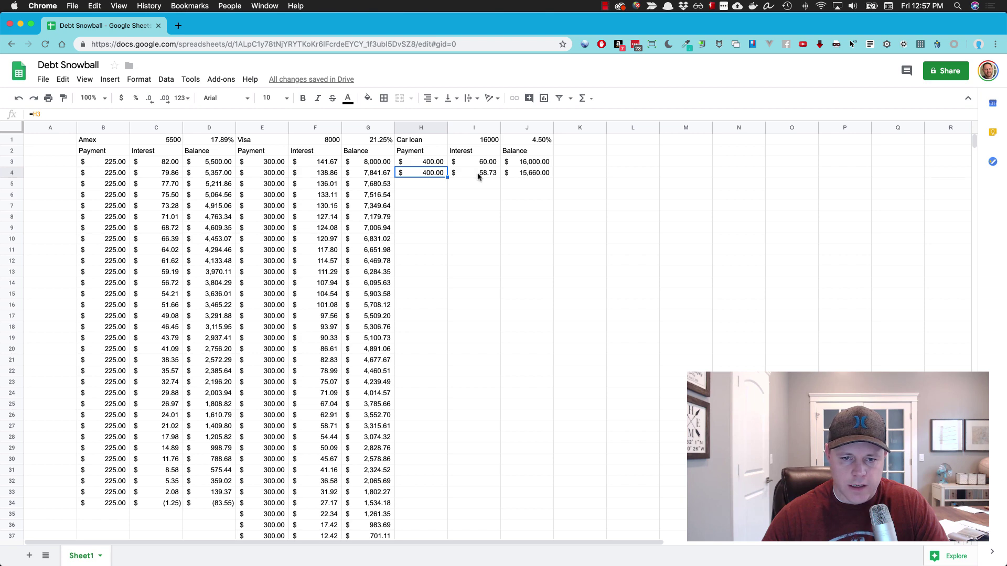
- Fill the Car loan formulas down and clear rows 48–51, ending at row 47's $(231.98)
drag(416, 172, 553, 492)
scroll(605, 481, down, 2)
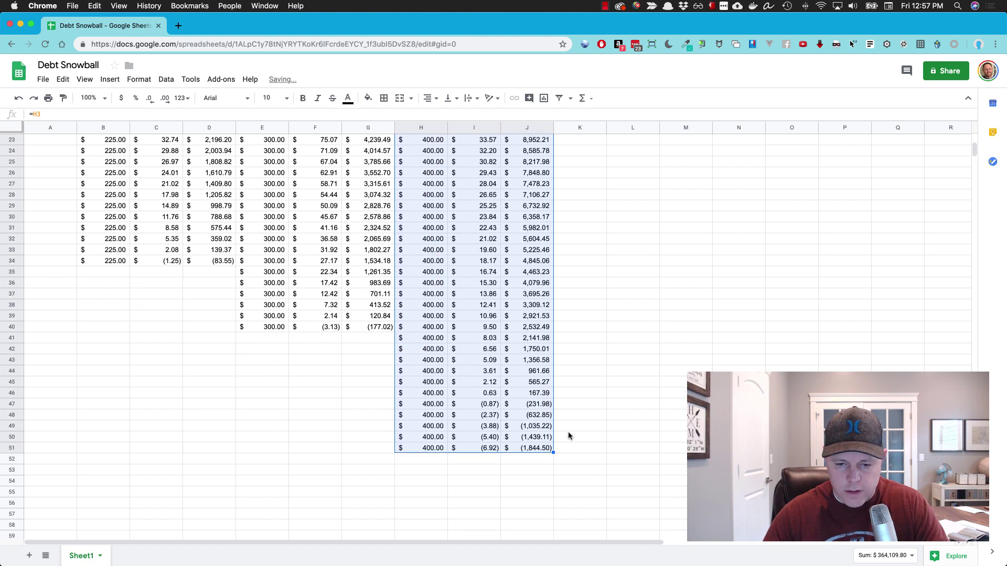
click(540, 415)
drag(419, 417, 524, 450)
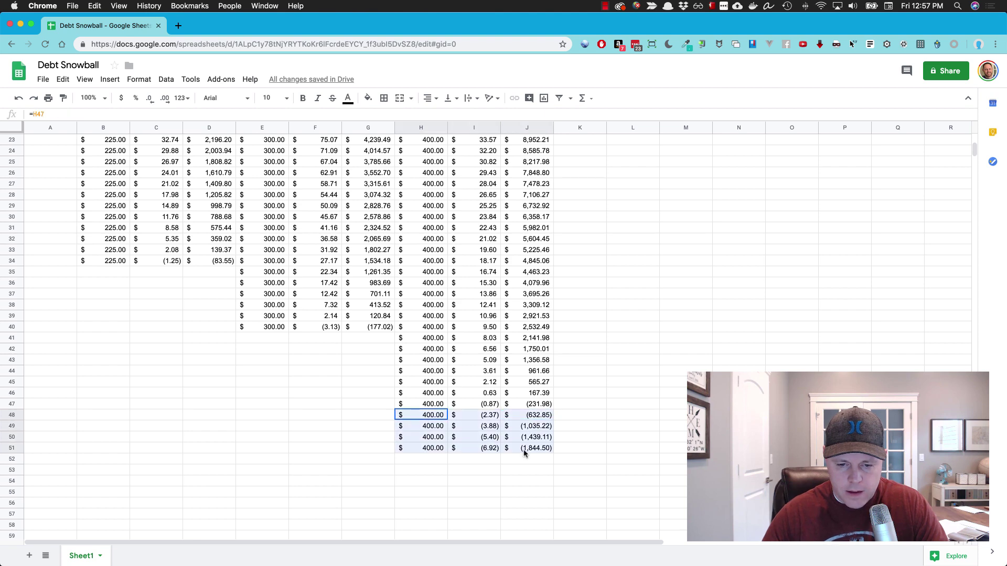
key(Delete)
click(511, 405)
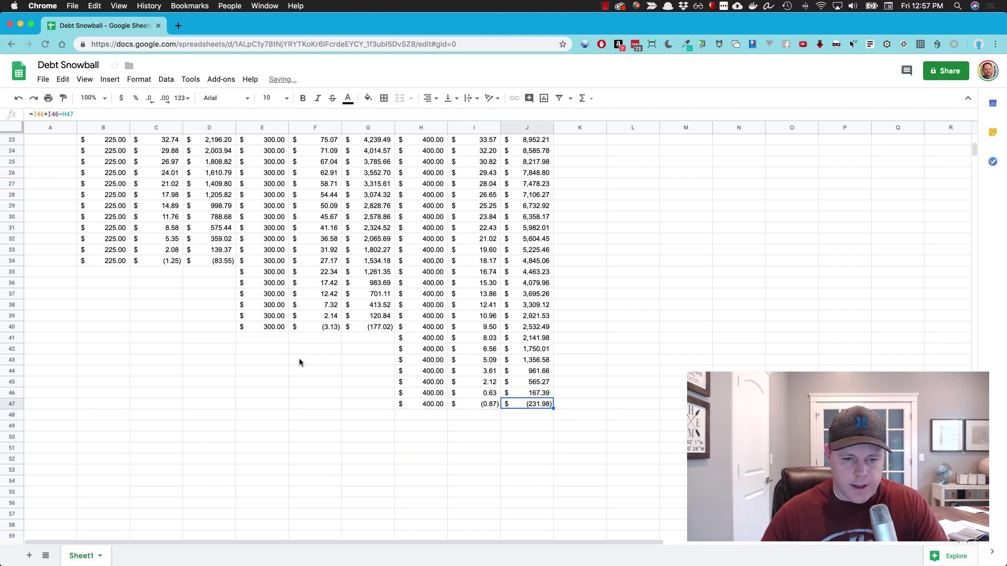
- Enter March 2019 and April 2019 in A3:A4 and extend the series to November 2022 at row 47
scroll(324, 352, up, 10)
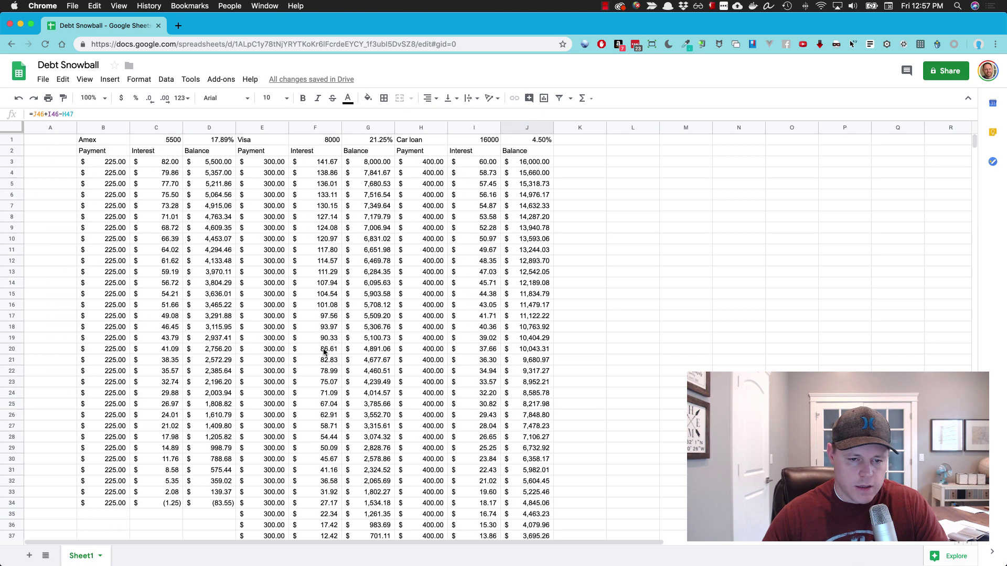
click(53, 162)
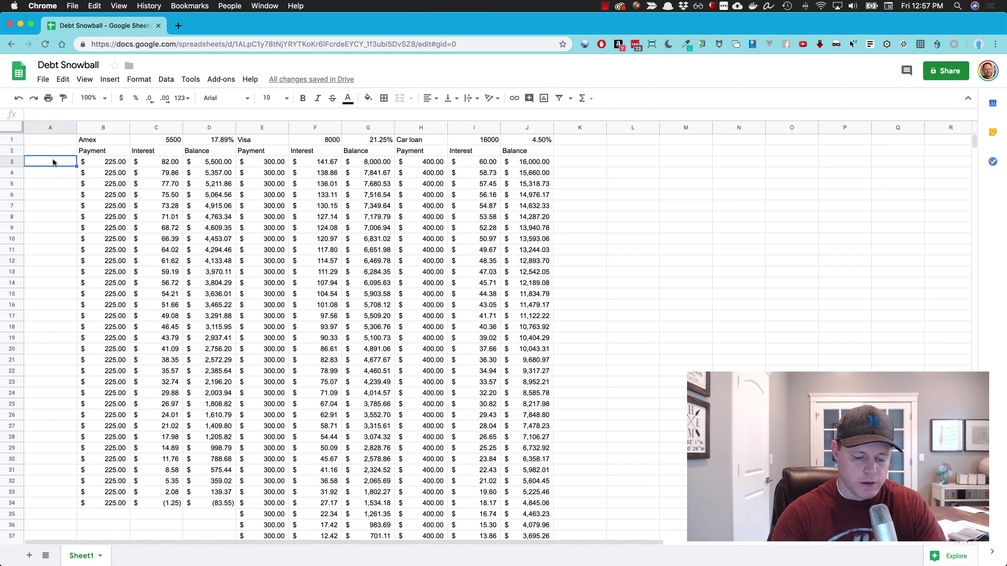
text(March)
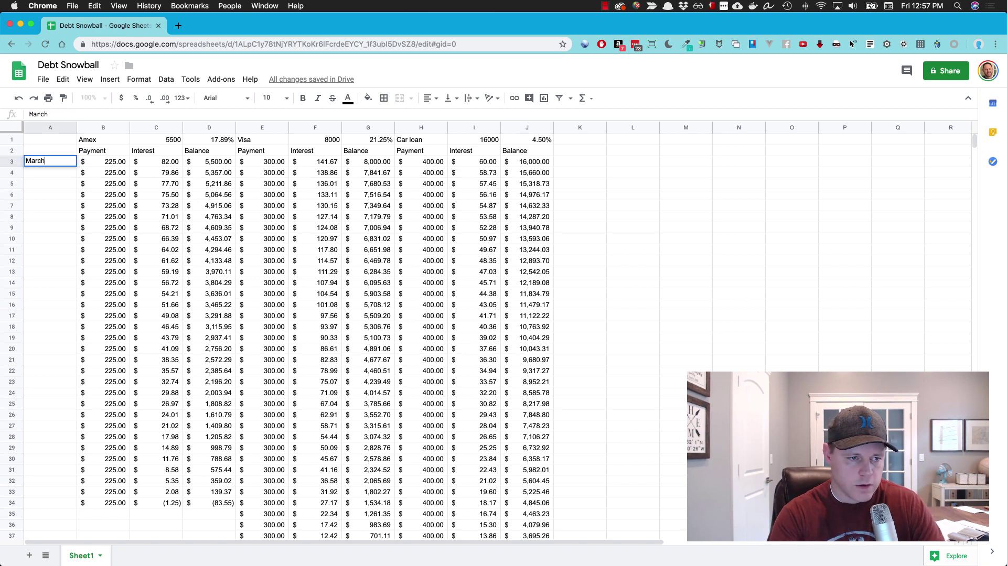
text( 2019)
key(Return)
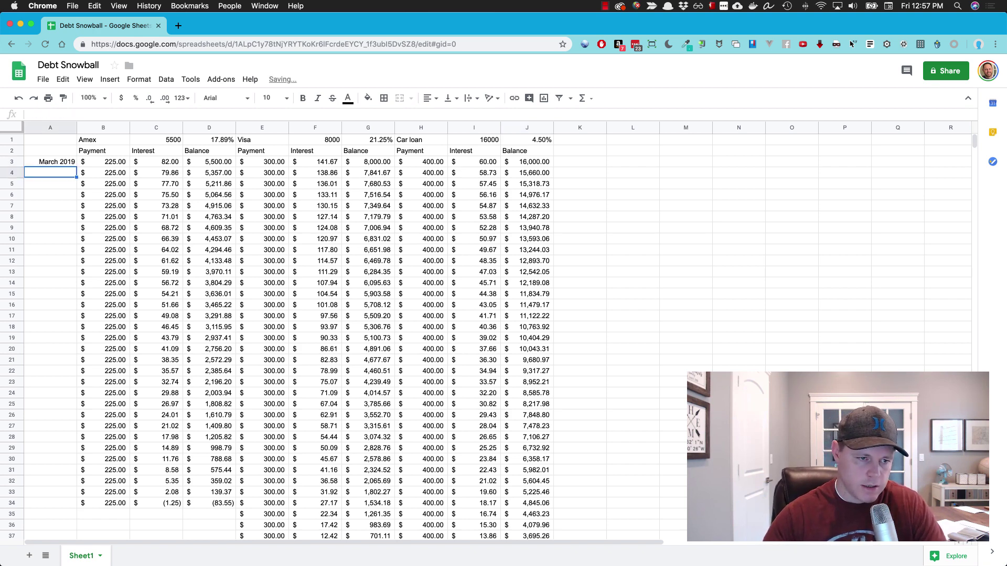
text(Apri)
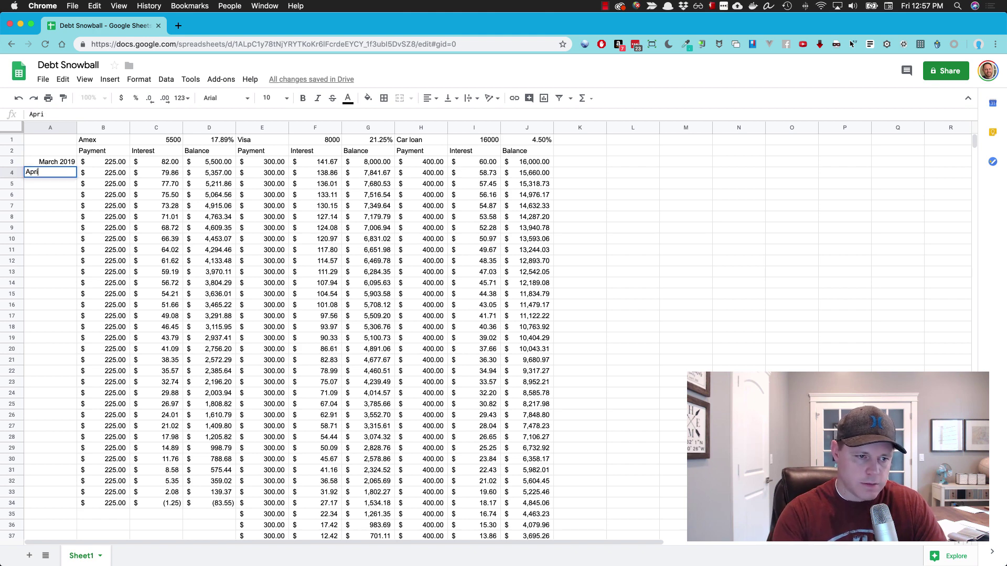
text(l 2019)
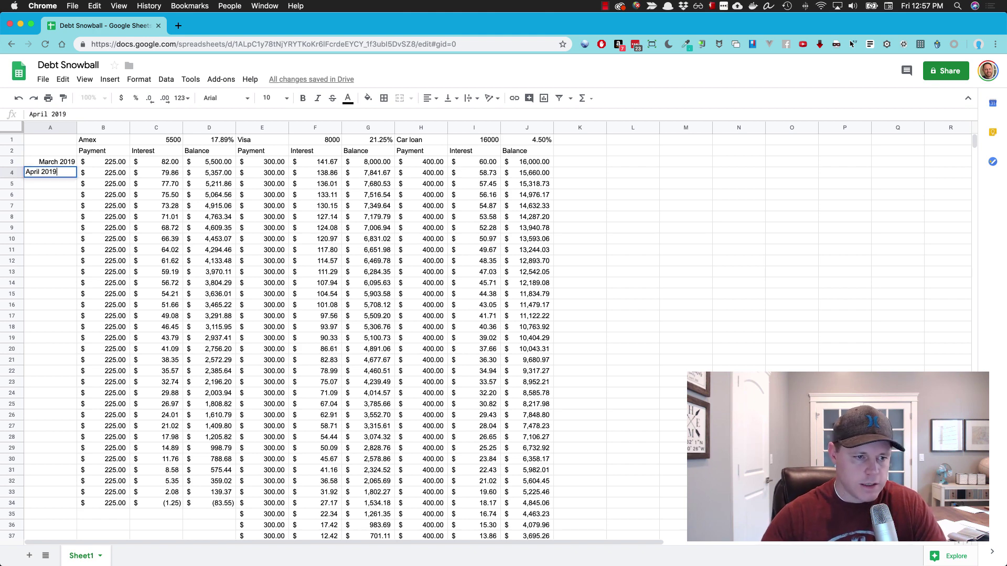
key(Return)
drag(53, 163, 50, 383)
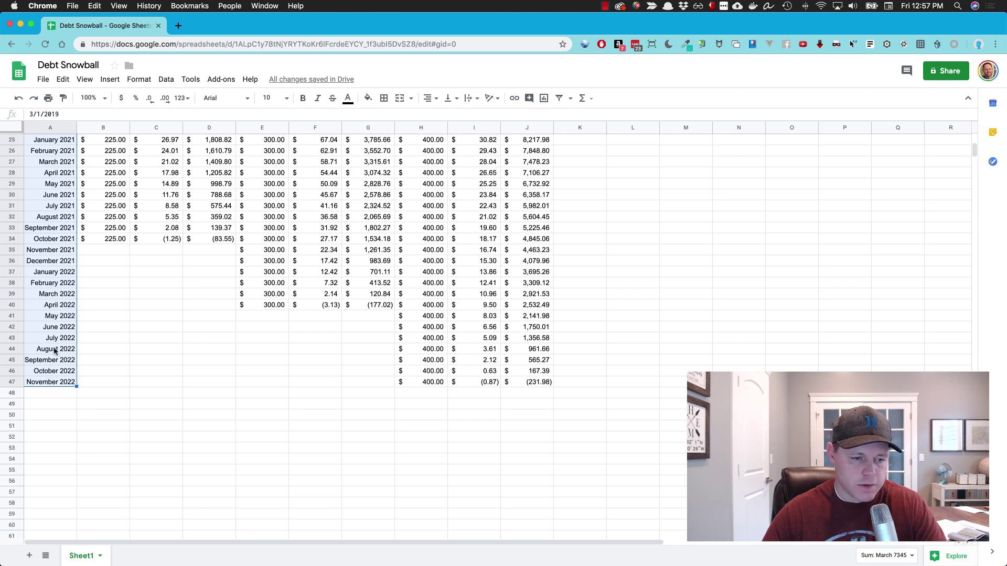
scroll(54, 347, up, 10)
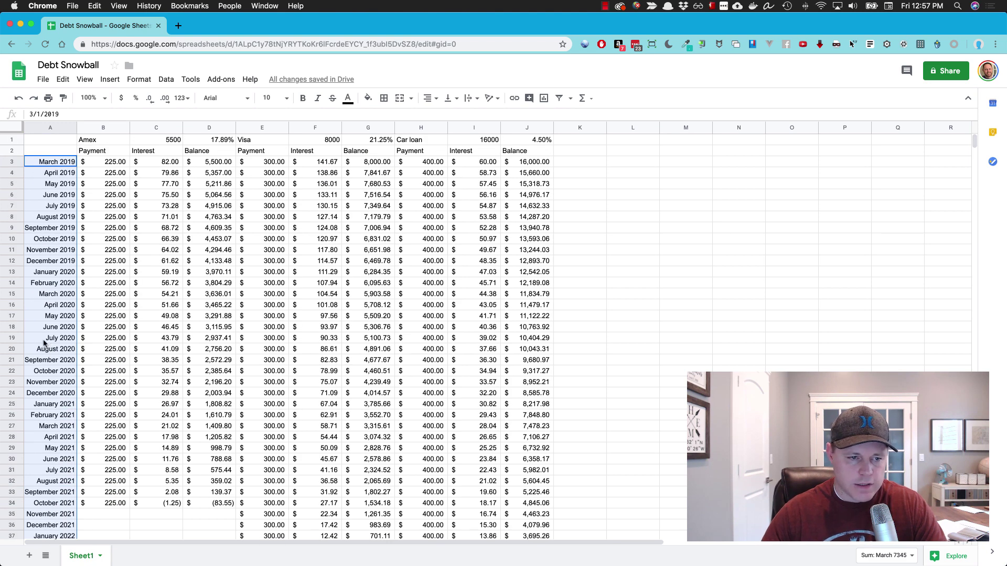
scroll(53, 337, down, 6)
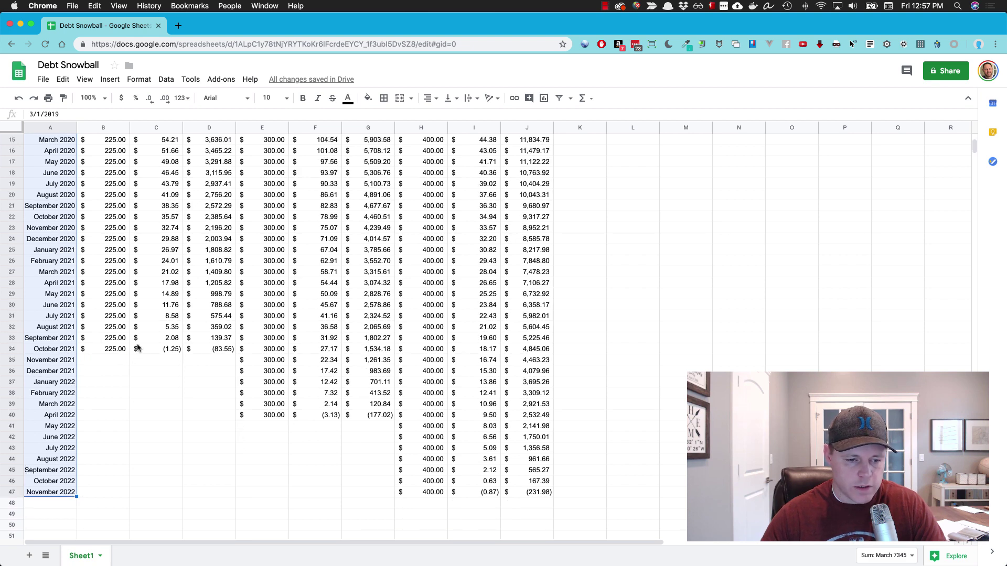
scroll(80, 333, up, 3)
scroll(84, 330, up, 3)
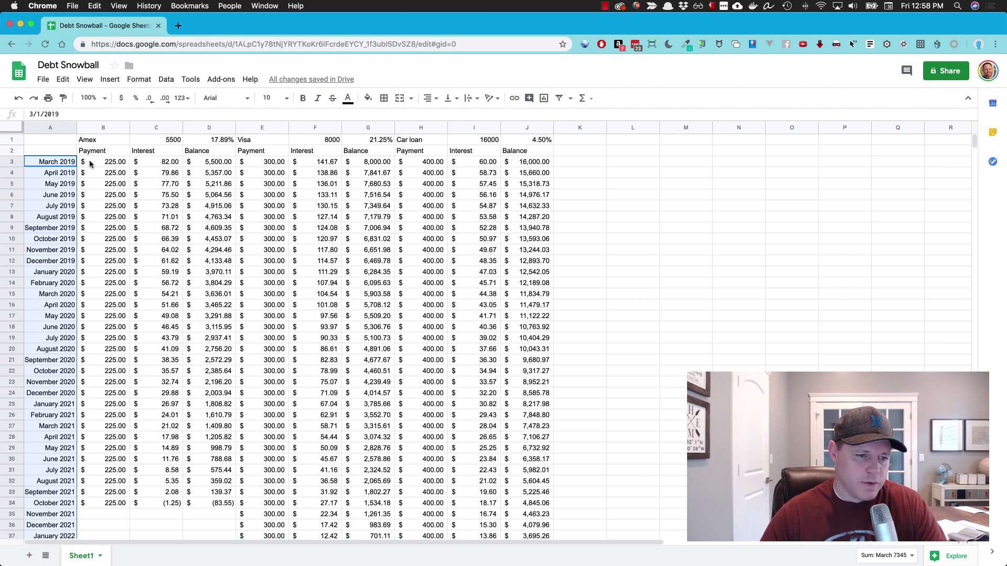
click(107, 164)
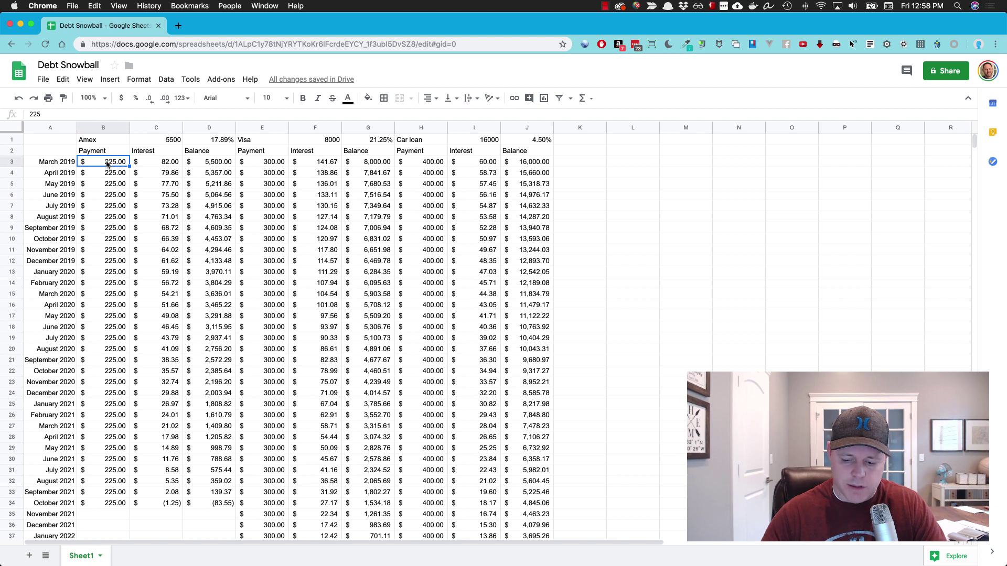
text(30)
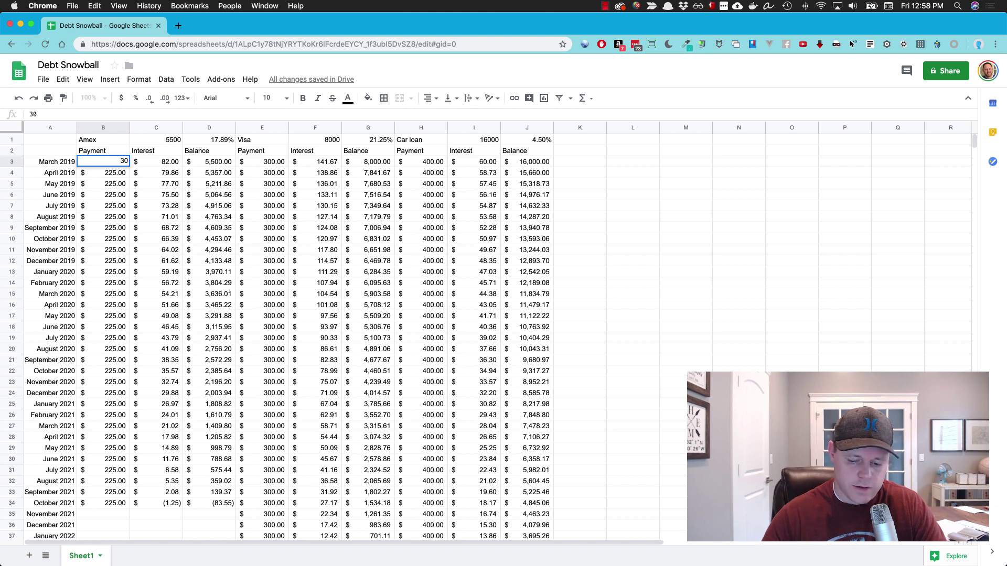
key(BackSpace)
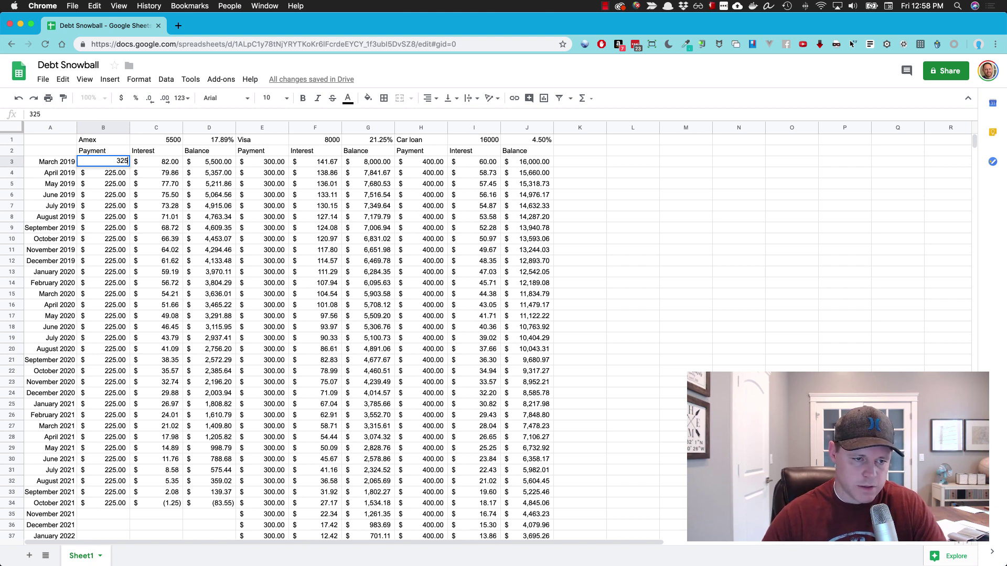
text(25)
key(Return)
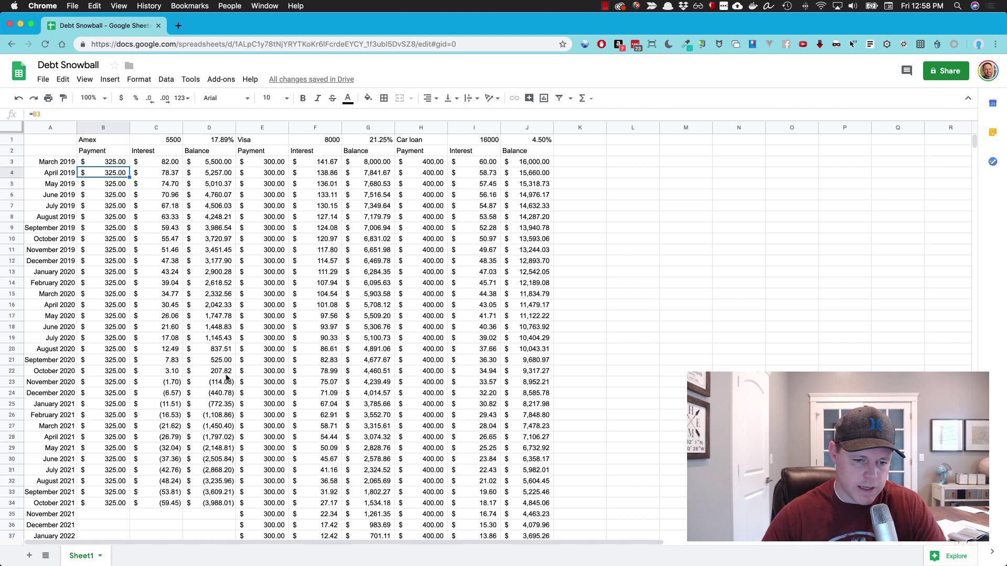
click(107, 159)
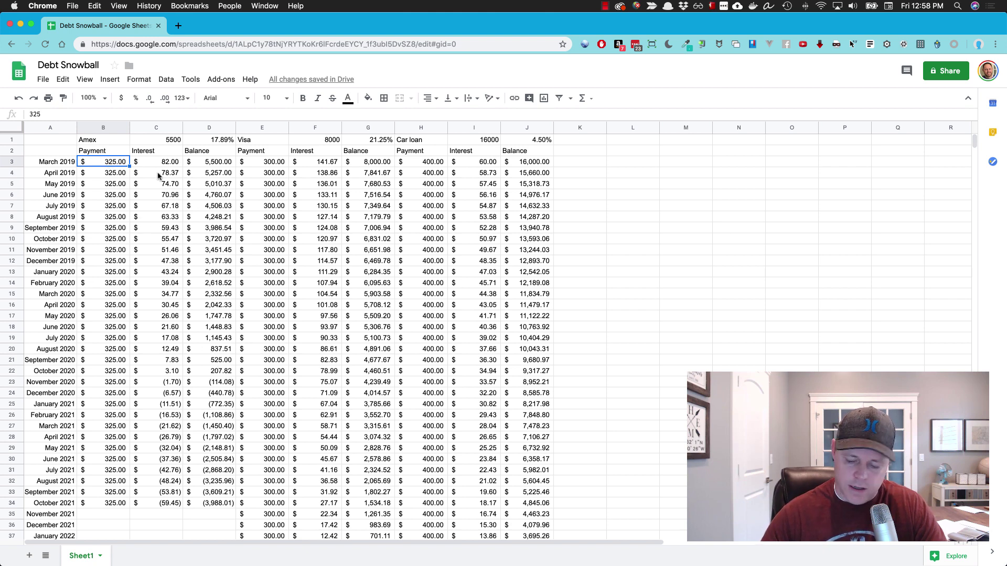
text(22)
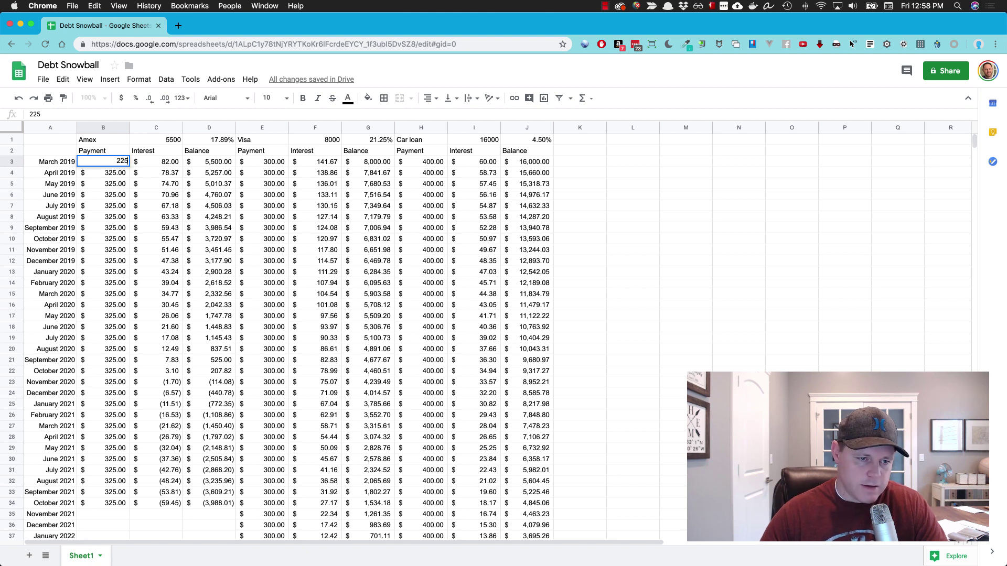
key(Return)
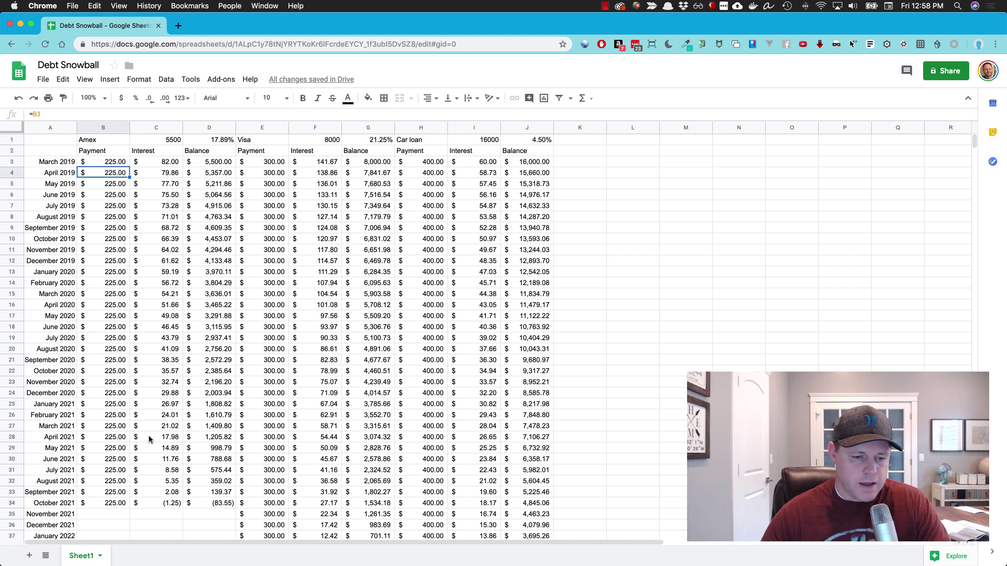
scroll(149, 438, down, 3)
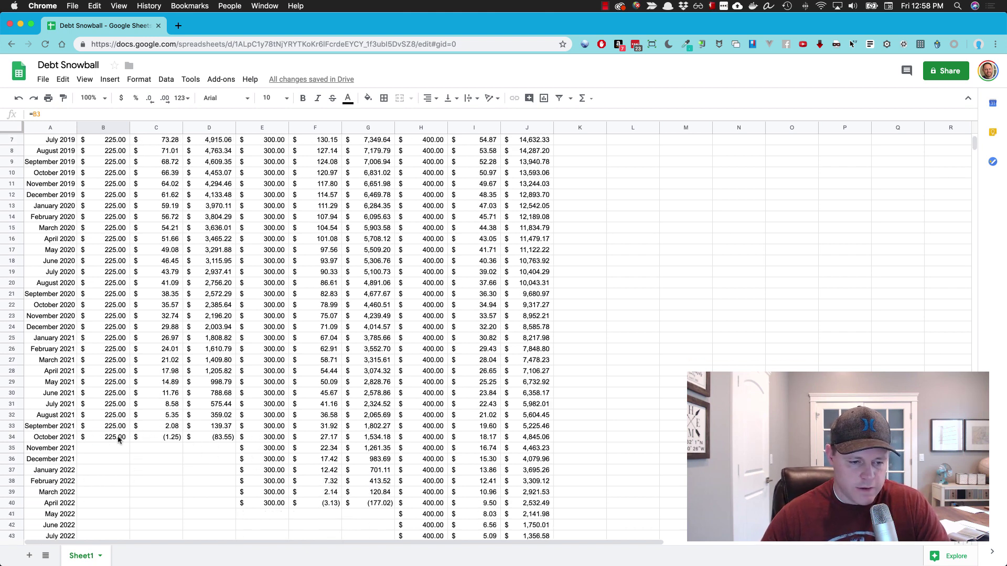
- Enter =D33+C33 in B34 so the October 2021 Amex payment becomes $141.45
click(119, 440)
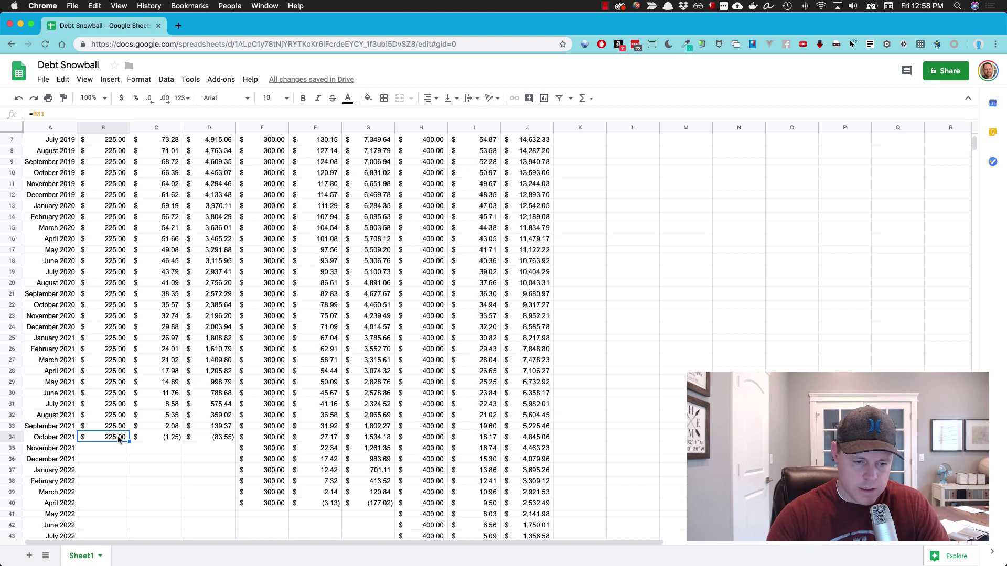
text(=)
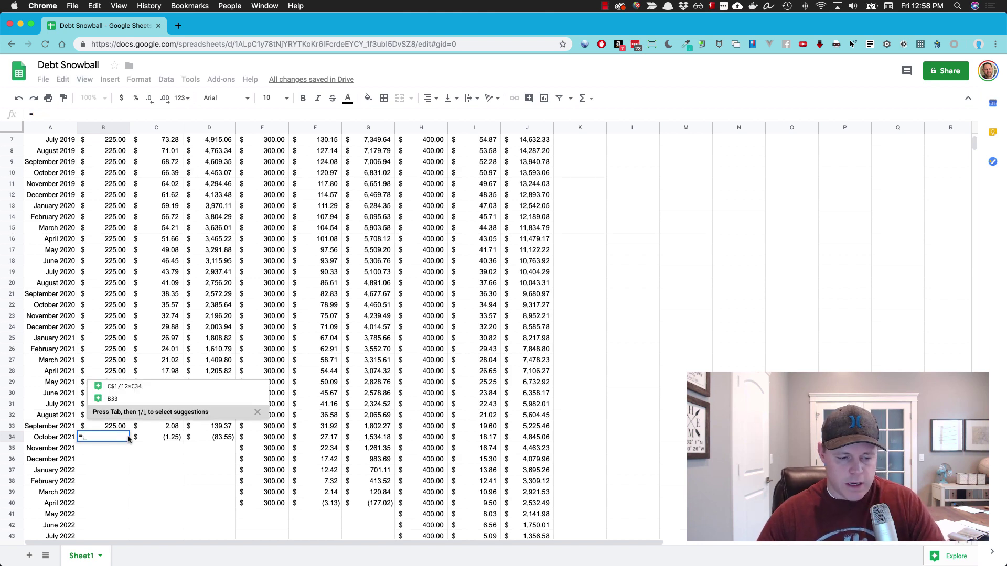
click(223, 427)
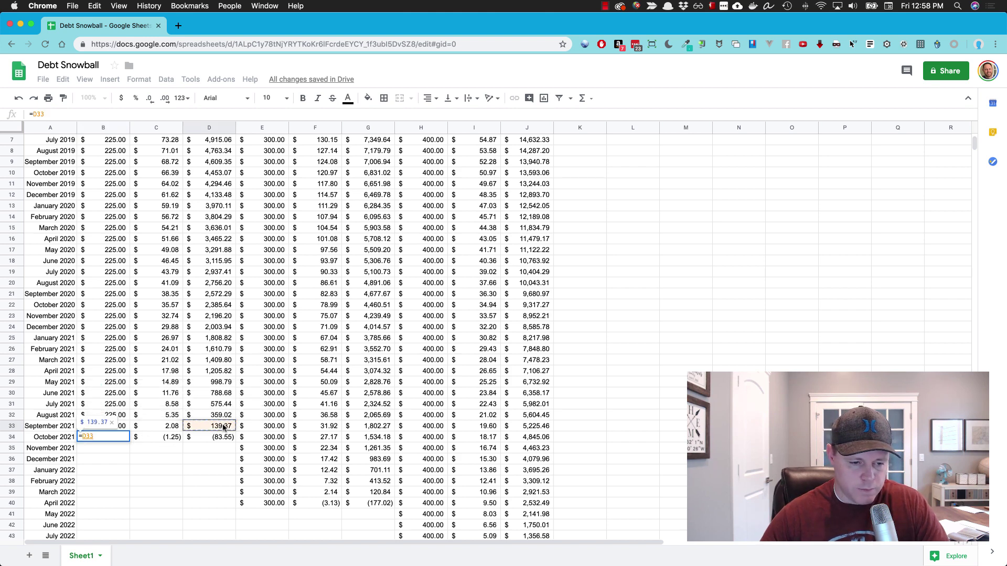
text(+)
click(166, 427)
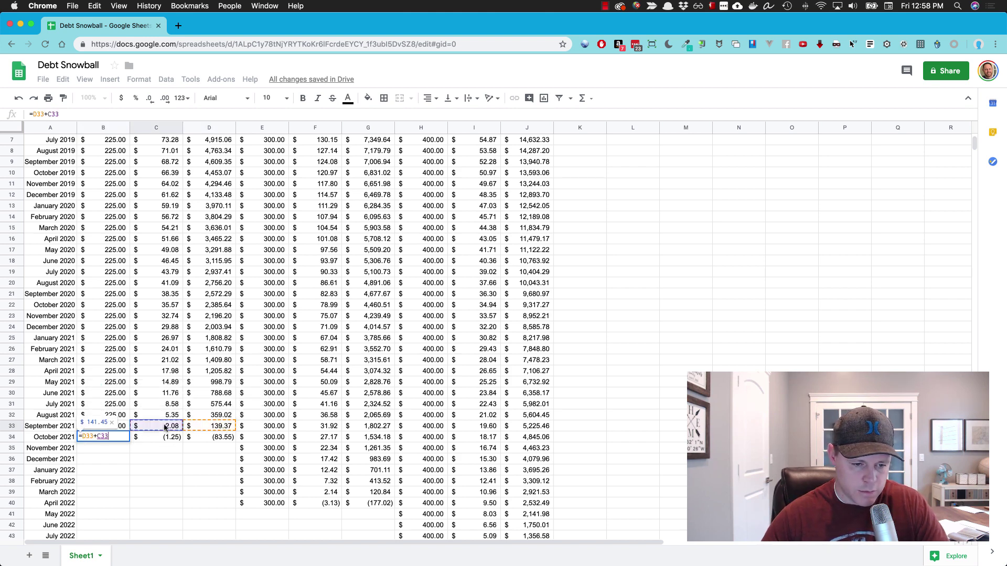
key(Return)
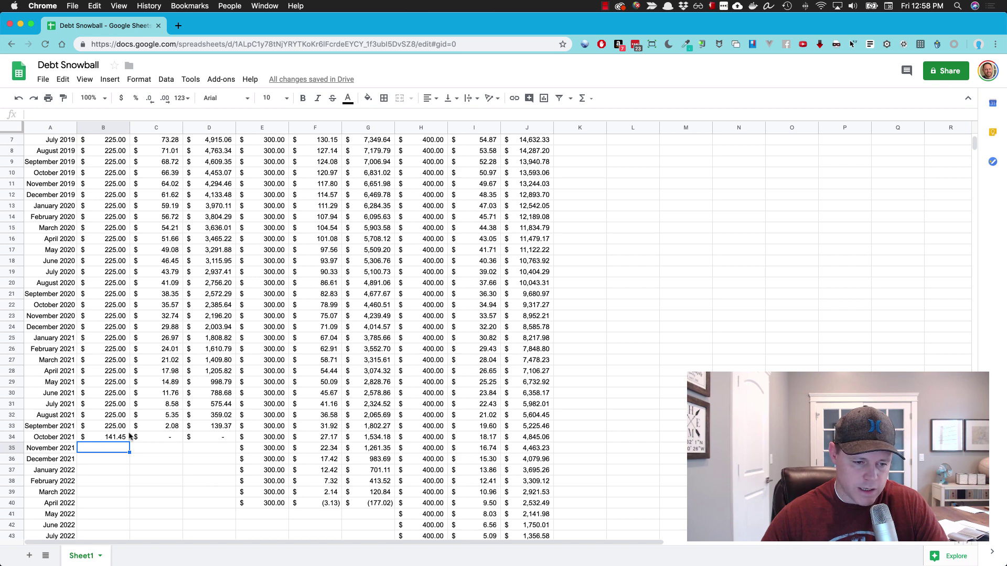
click(257, 437)
text(=)
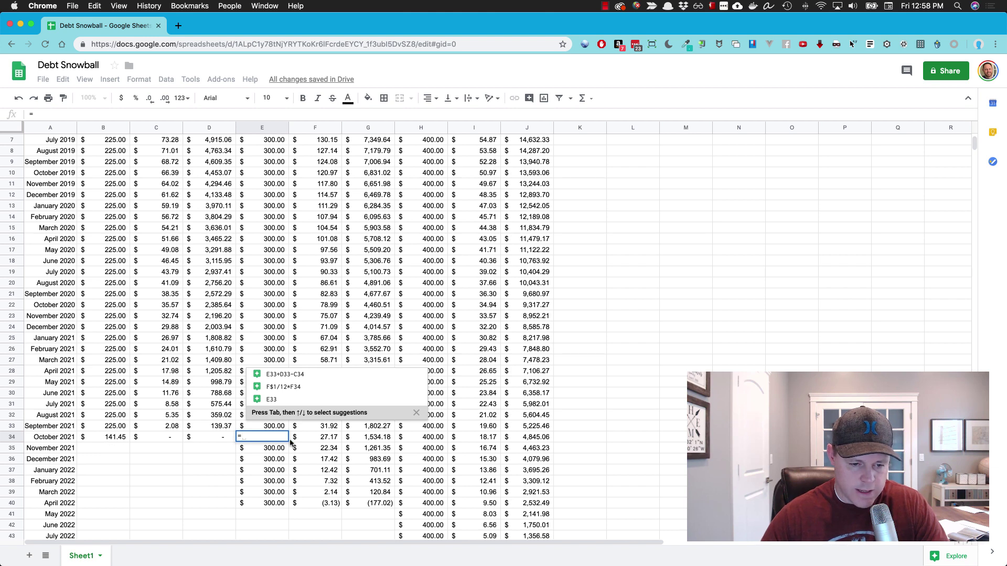
- Enter =E33+B33-B34 in E34 to add the leftover Amex money to Visa's payment
click(277, 426)
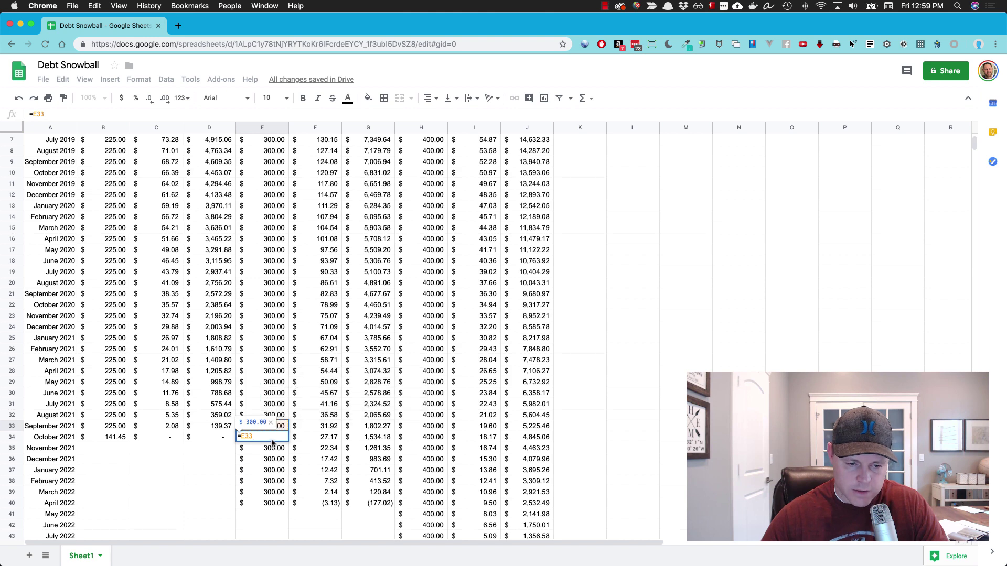
text(+)
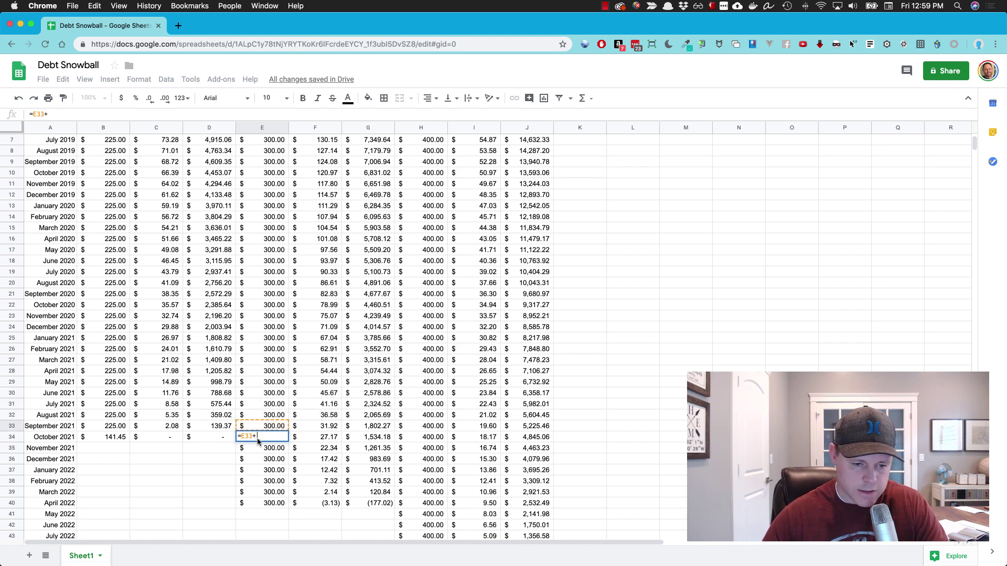
click(111, 428)
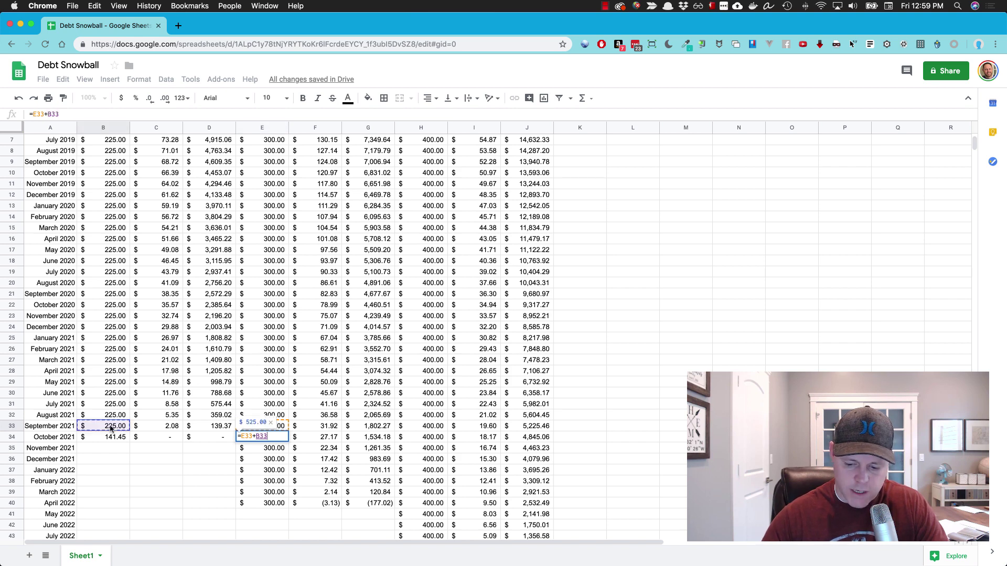
text(-)
click(111, 438)
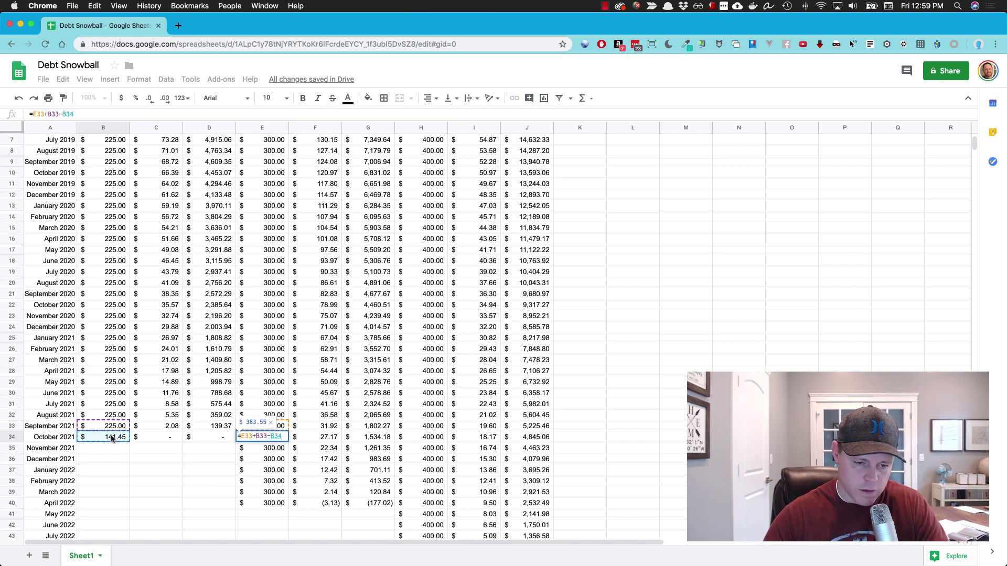
key(Return)
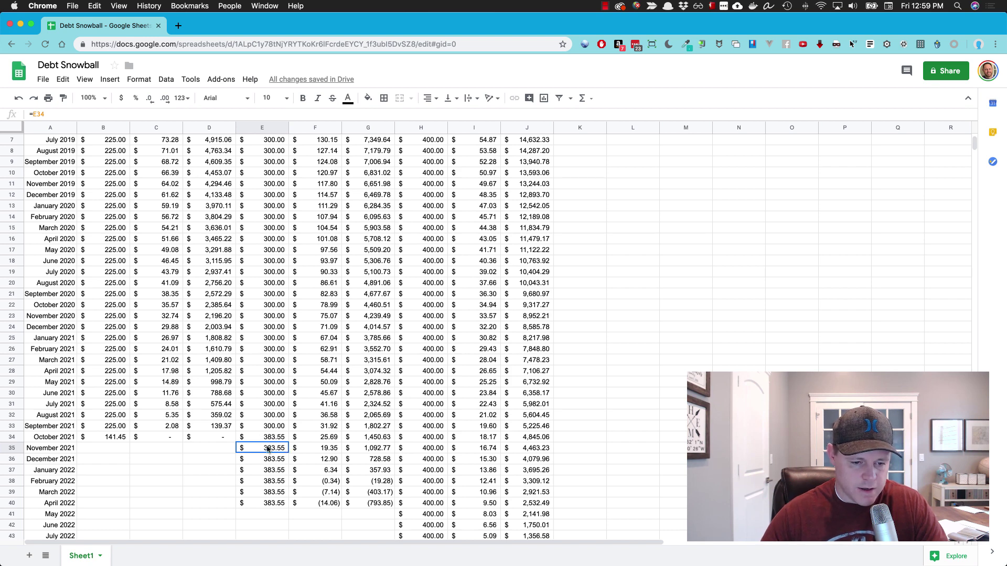
- Enter =E33+B33 in E35 for a $525.00 Visa payment
text(=)
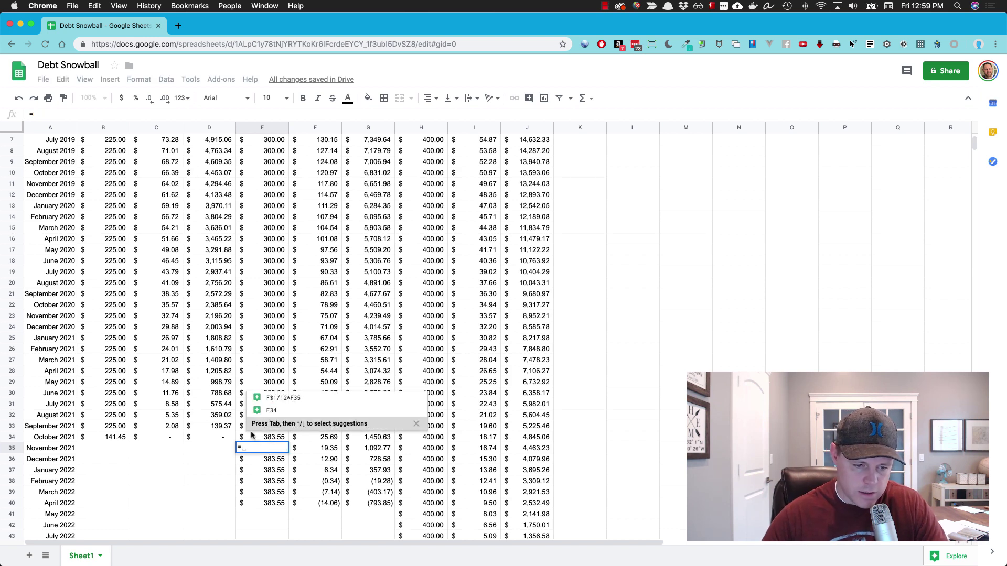
click(242, 426)
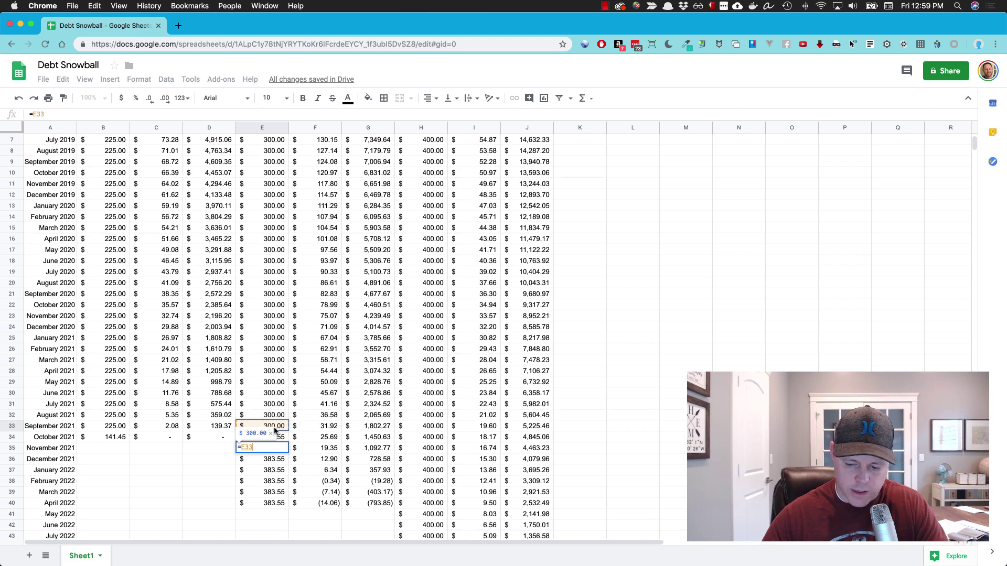
text(+)
click(107, 427)
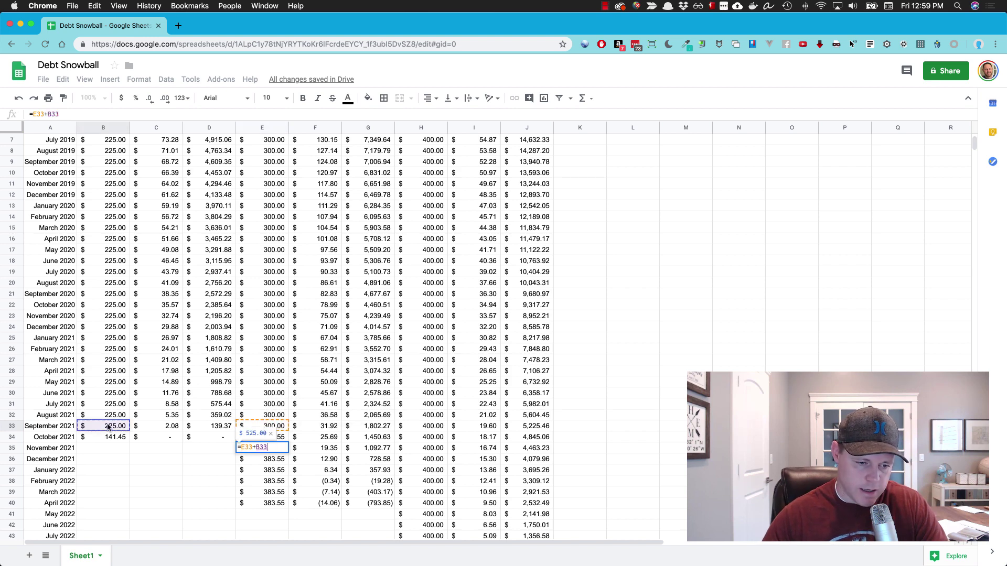
key(Return)
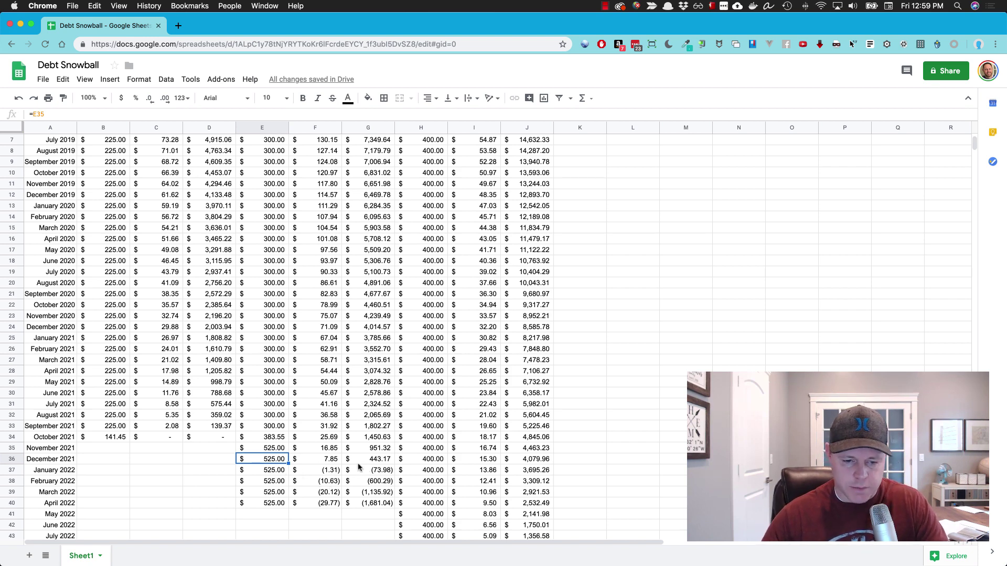
- Enter =G36+F36 in E37 for the $451.02 final Visa payment and clear E38:G40
click(272, 472)
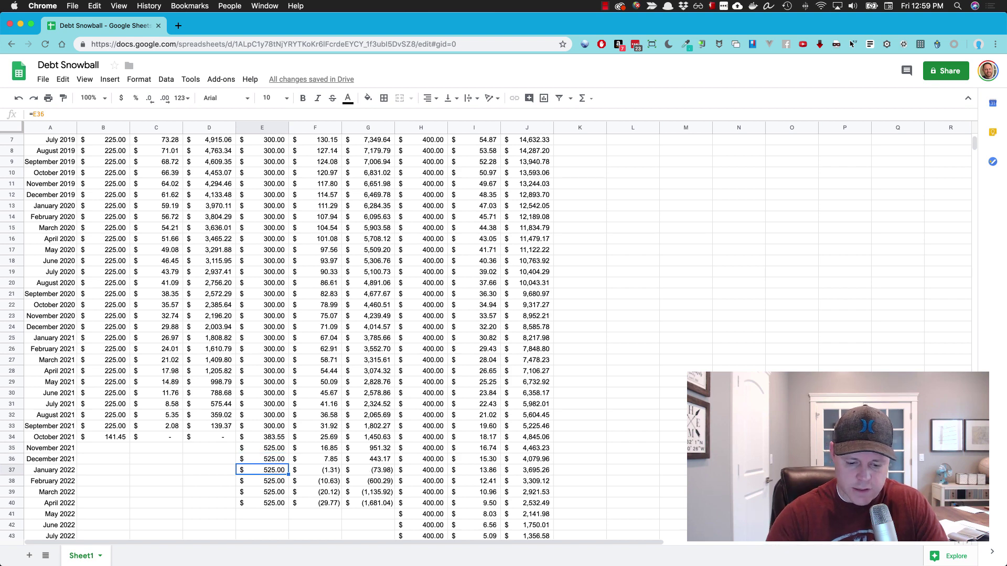
text(=)
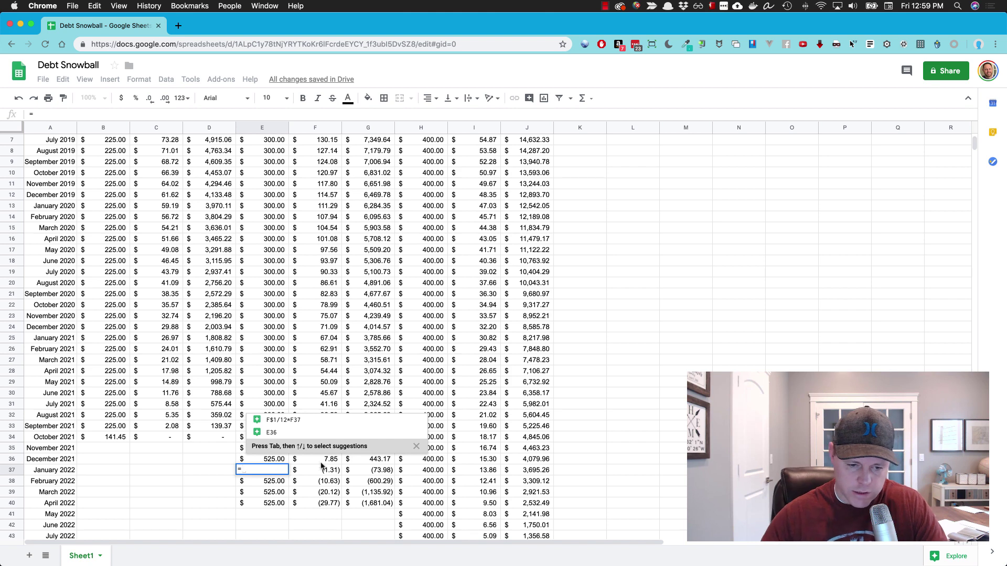
click(382, 461)
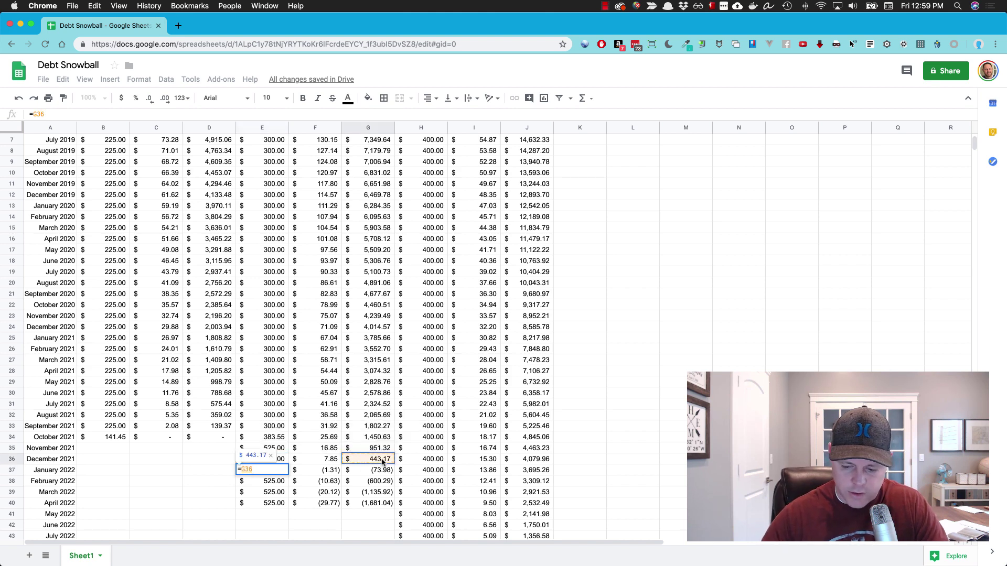
text(+)
click(330, 460)
key(Return)
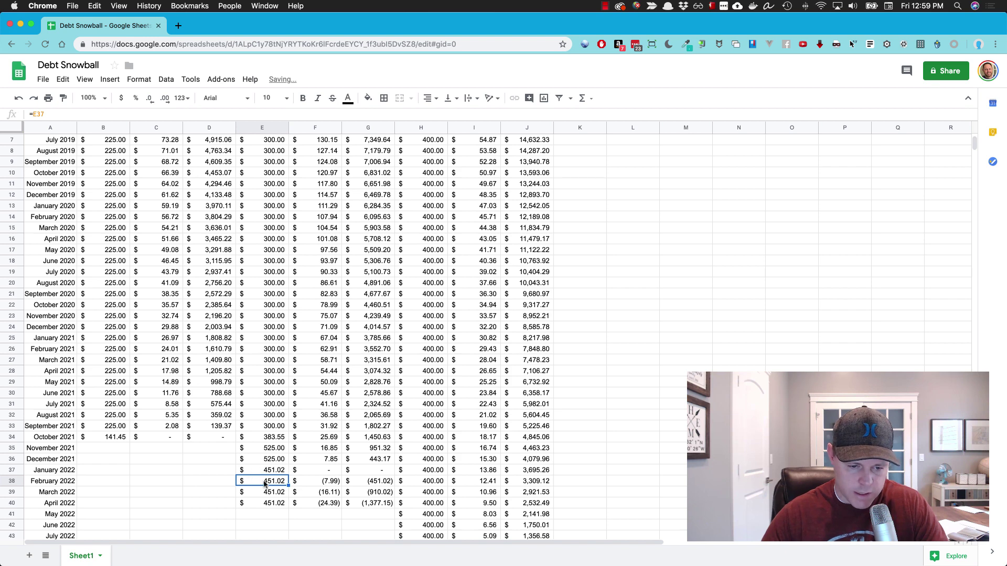
drag(277, 485, 384, 503)
key(Delete)
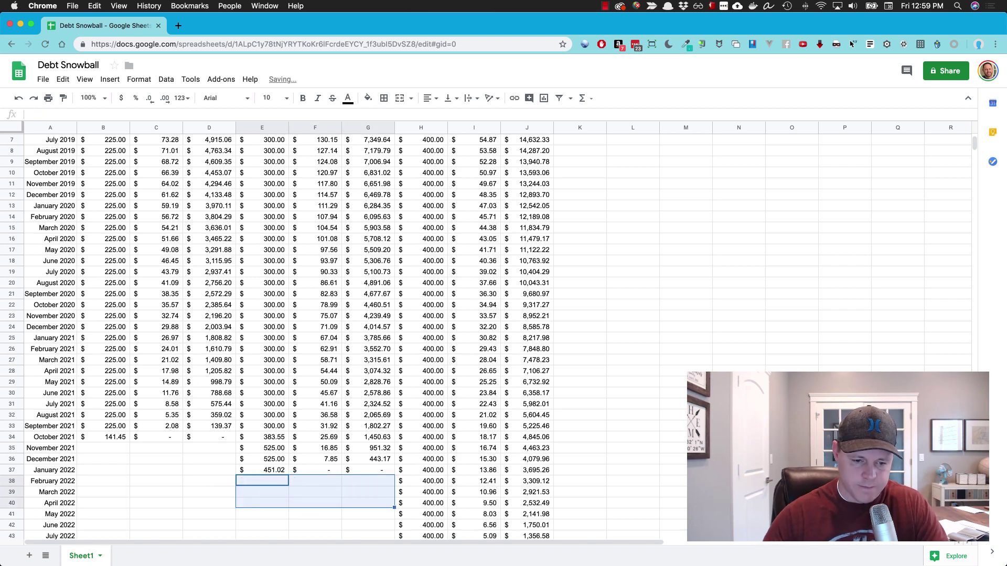
click(421, 470)
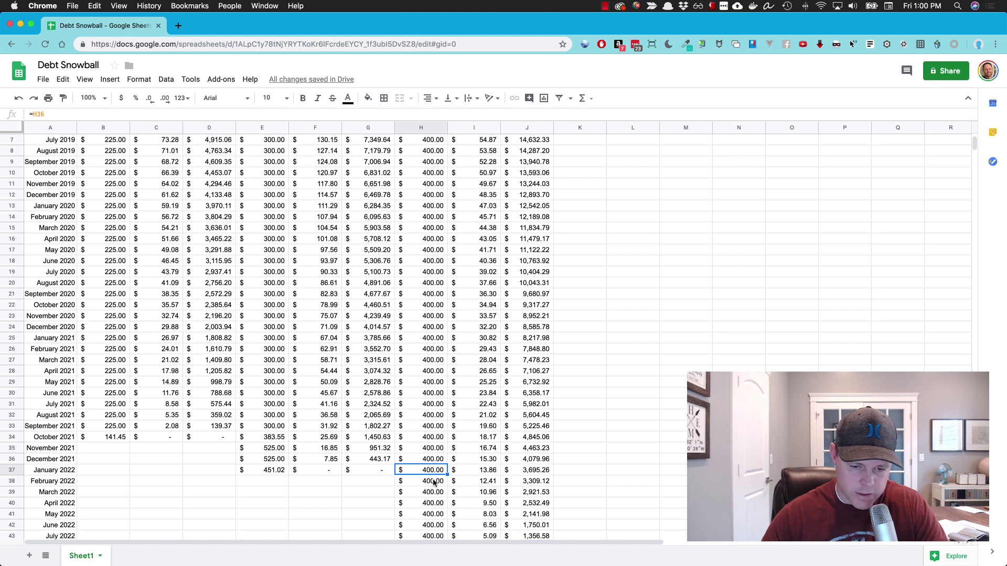
click(434, 482)
text(=)
click(274, 460)
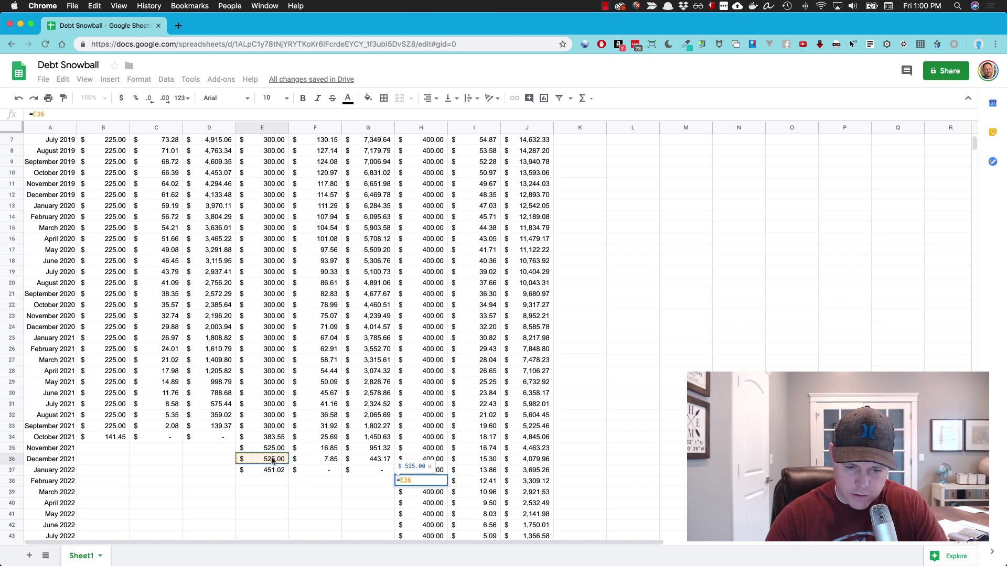
key(Return)
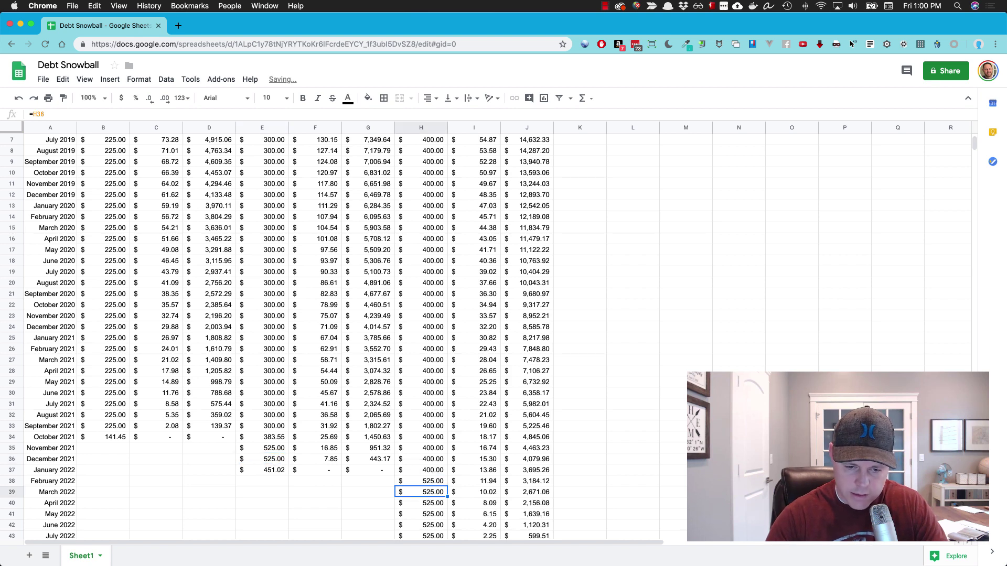
click(441, 484)
text(=)
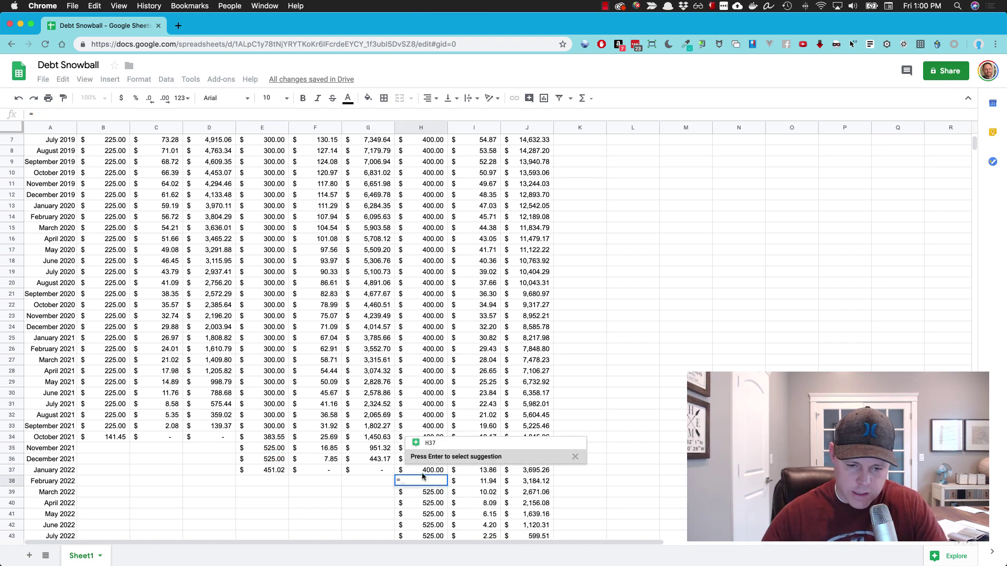
click(422, 474)
text(+)
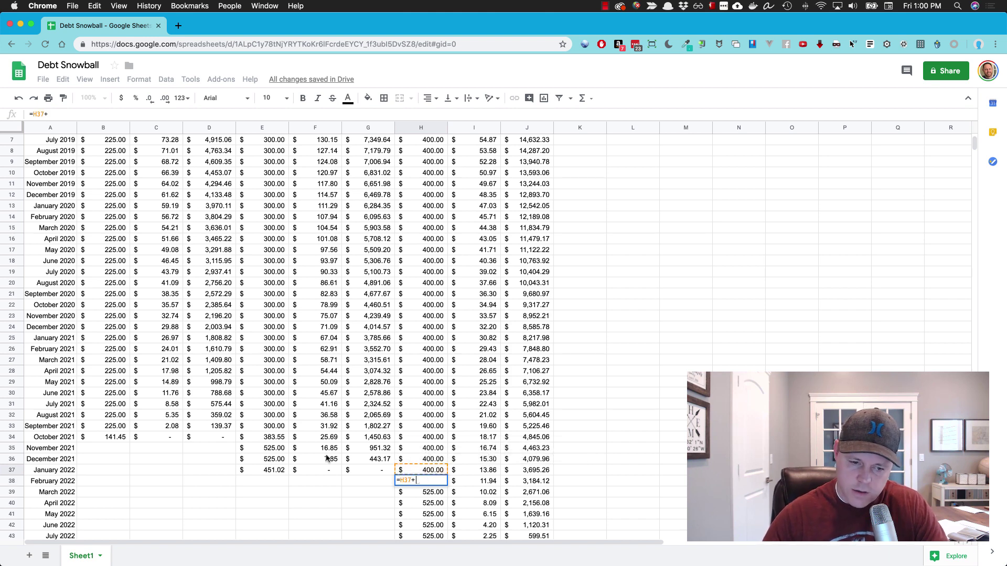
click(277, 459)
key(Return)
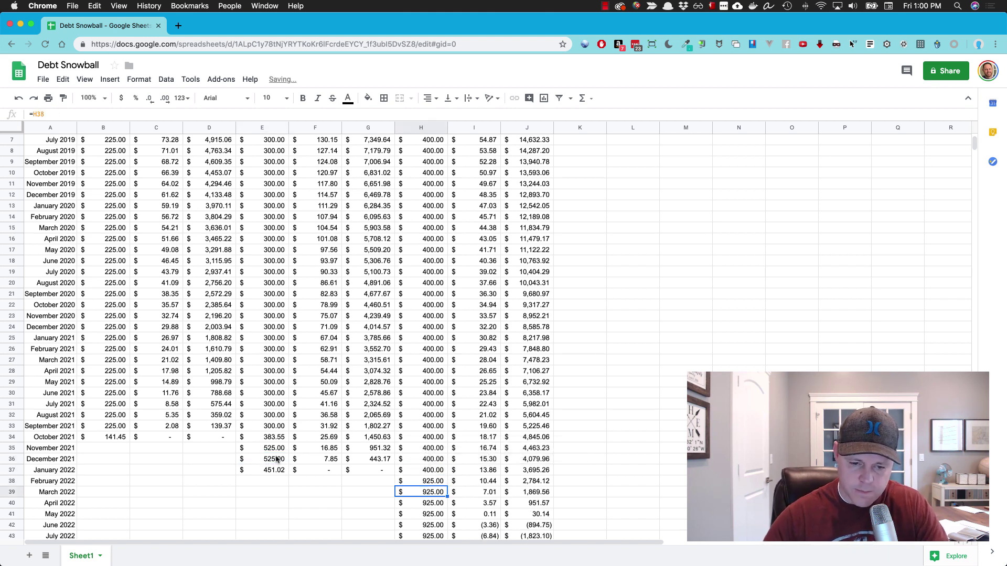
scroll(446, 487, down, 3)
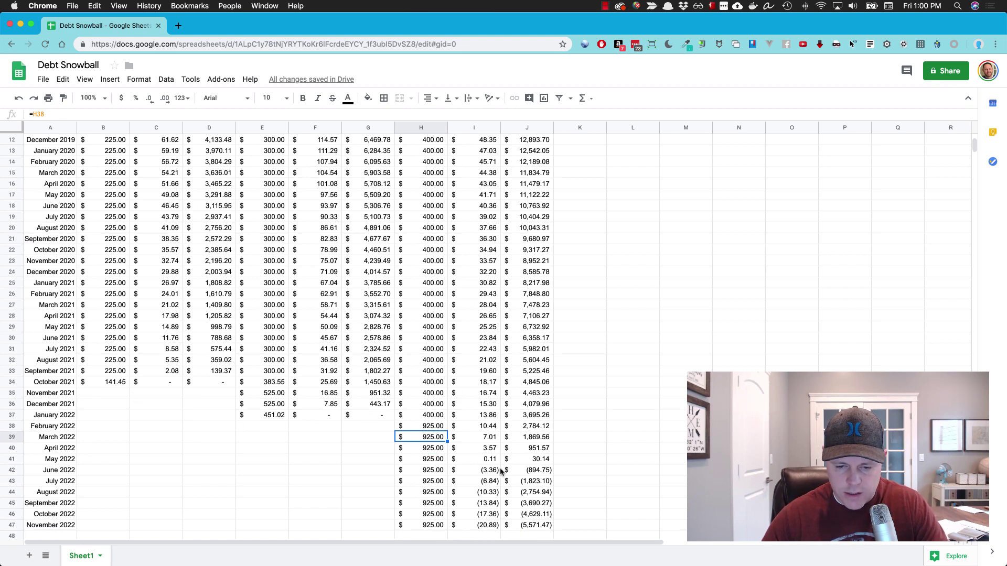
click(431, 473)
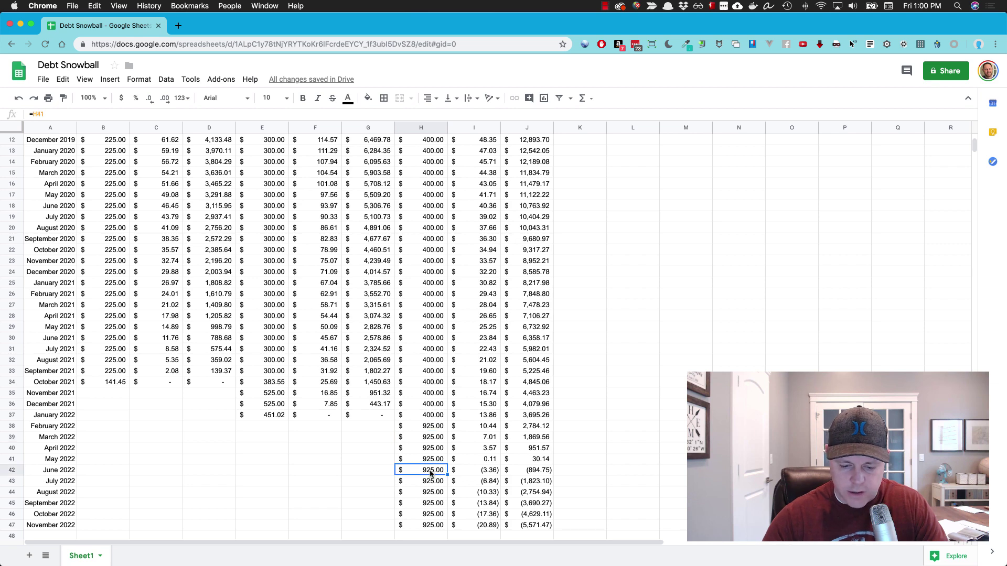
text(=)
click(534, 459)
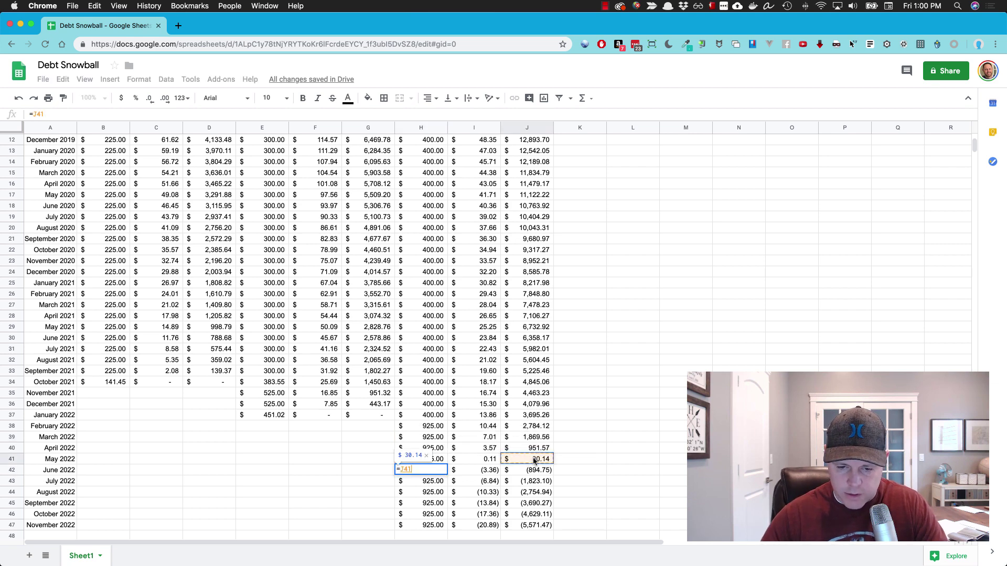
text(+)
click(488, 460)
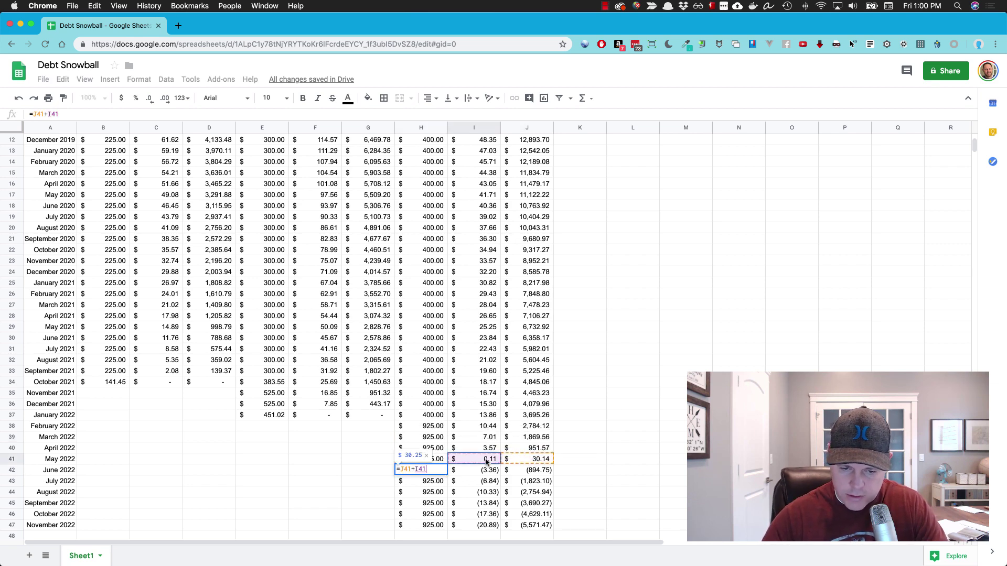
key(Return)
drag(424, 482, 540, 524)
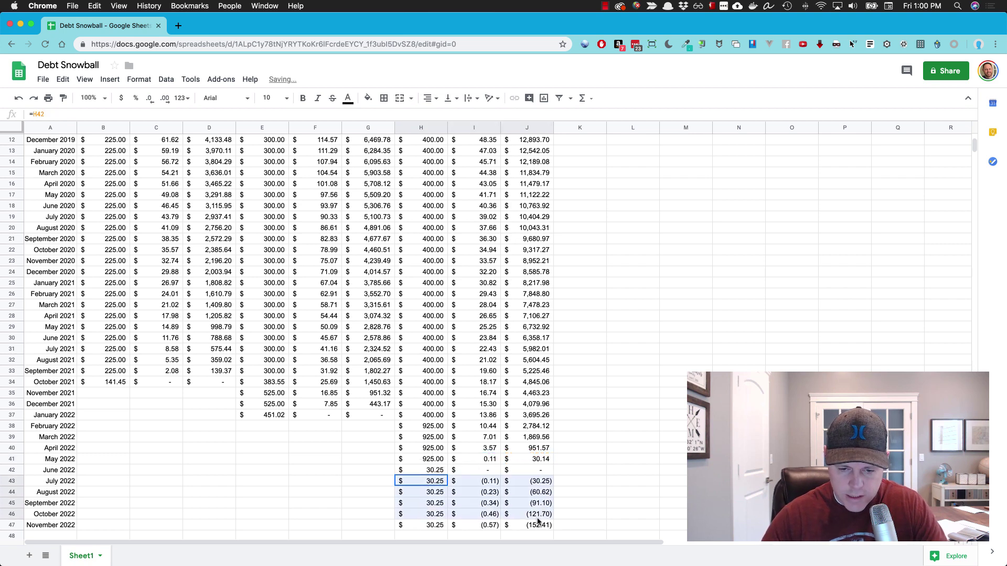
key(Delete)
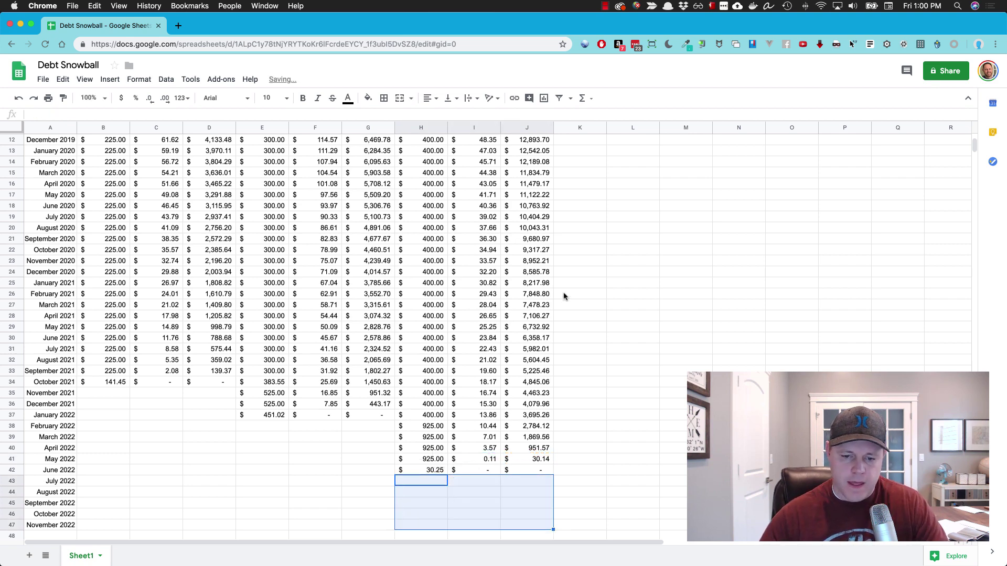
drag(50, 481, 48, 527)
key(Delete)
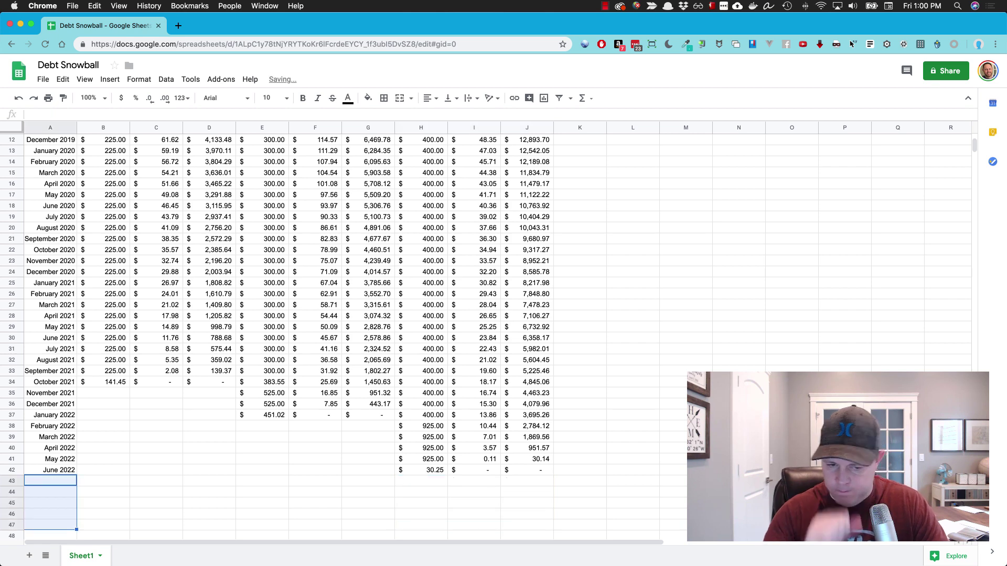
scroll(77, 399, up, 5)
click(139, 329)
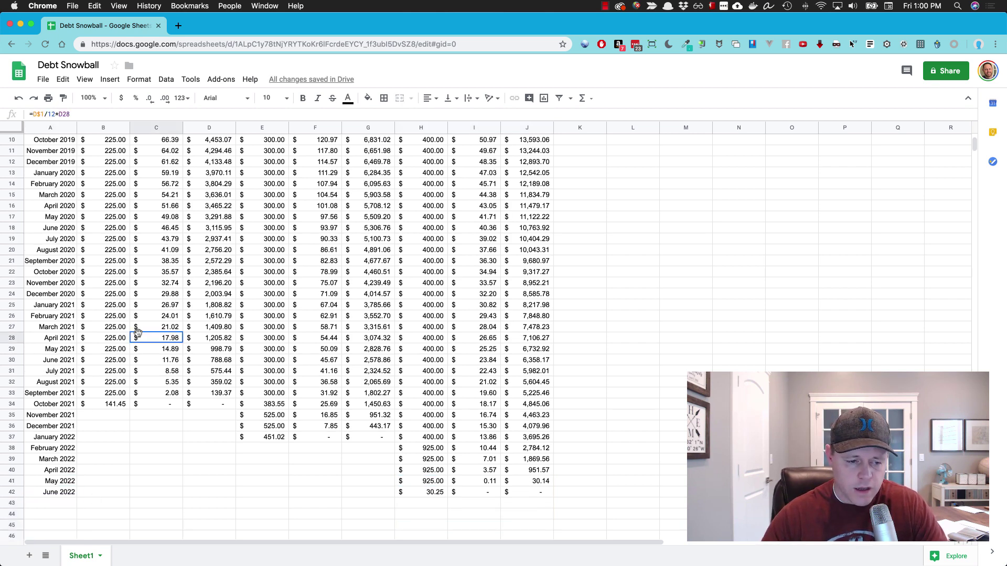
key(Down)
key(Down)
key(Down)
key(Down)
key(Down)
key(Down)
key(Down)
key(Down)
scroll(139, 332, up, 1)
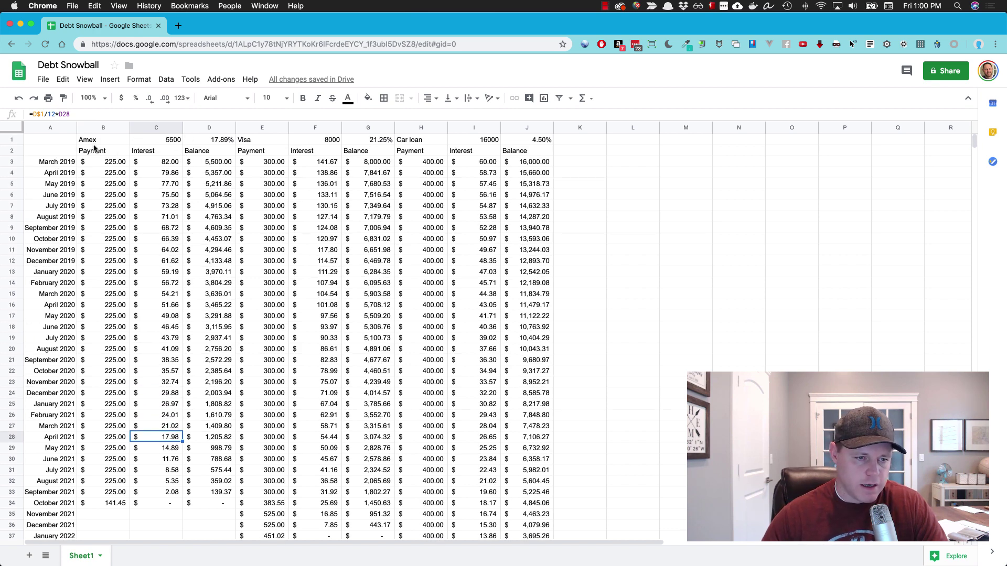
- Centre-align the row 2 headings from Payment to Balance
drag(91, 140, 262, 153)
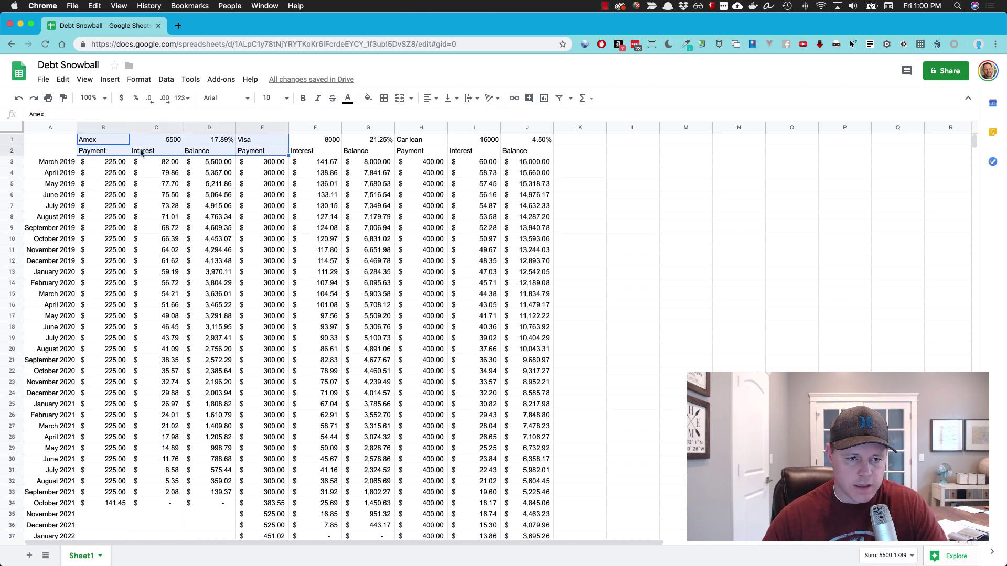
click(156, 152)
drag(102, 152, 527, 152)
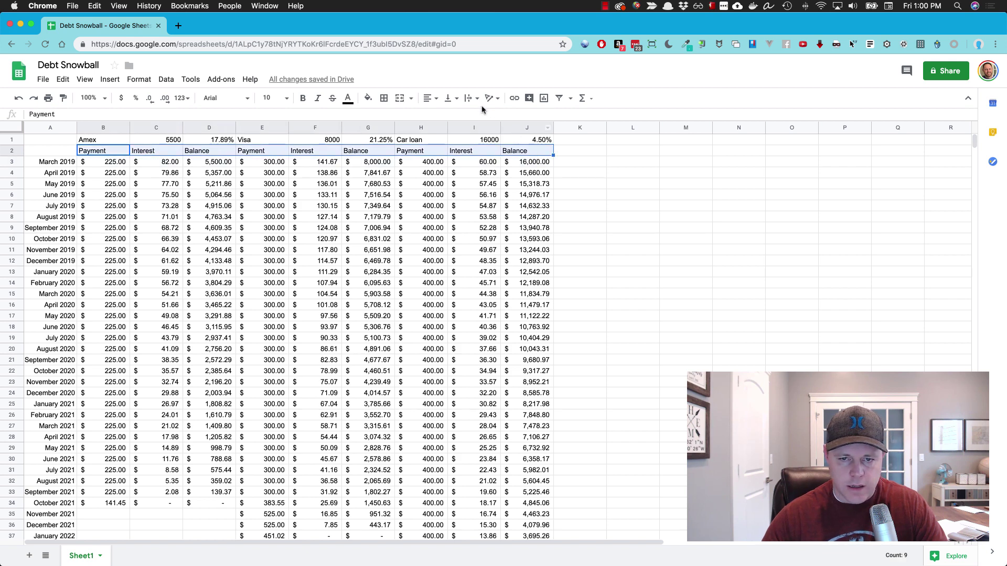
click(430, 98)
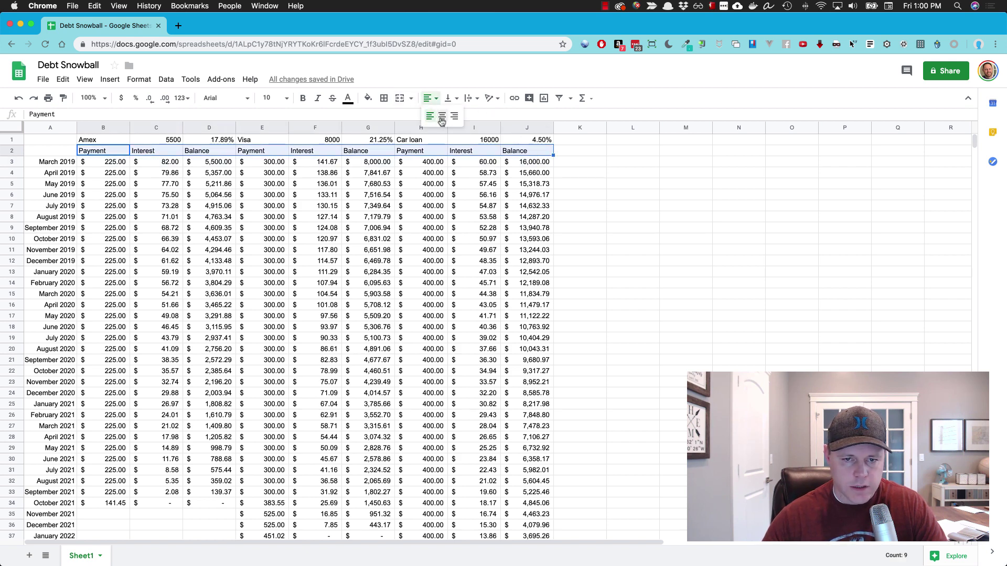
click(441, 124)
click(319, 187)
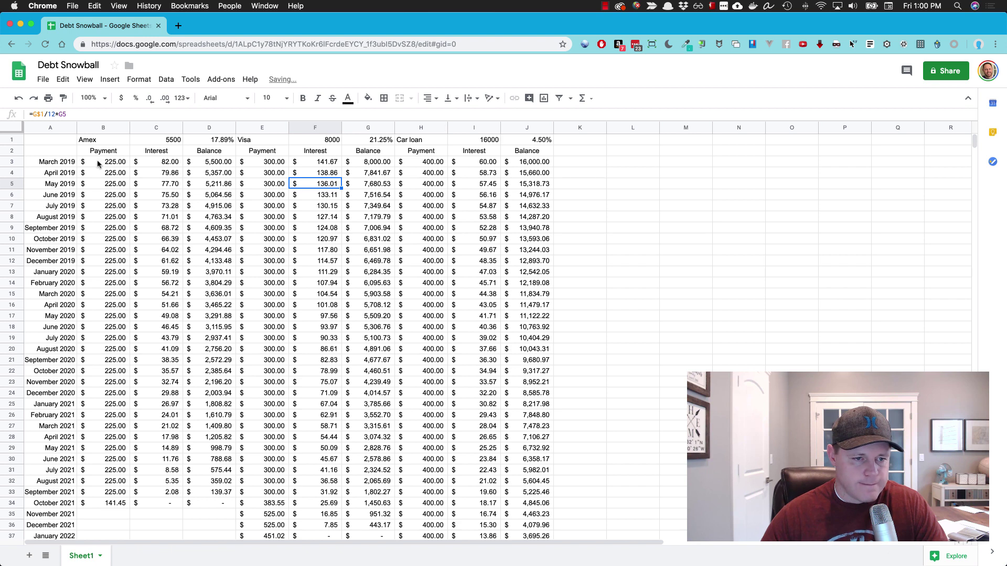
- Choose a thick border line style with the Amex columns selected
drag(89, 141, 214, 429)
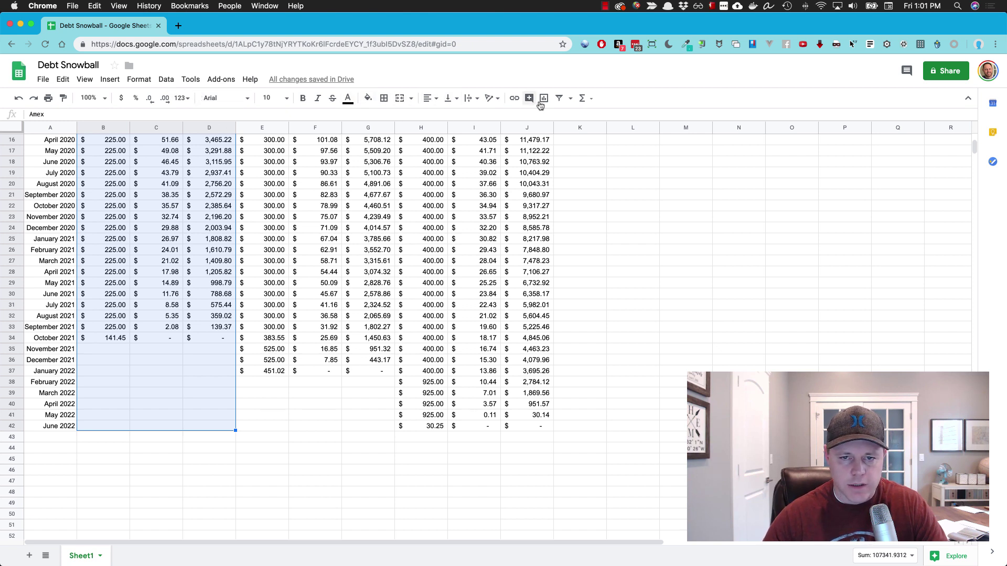
click(383, 99)
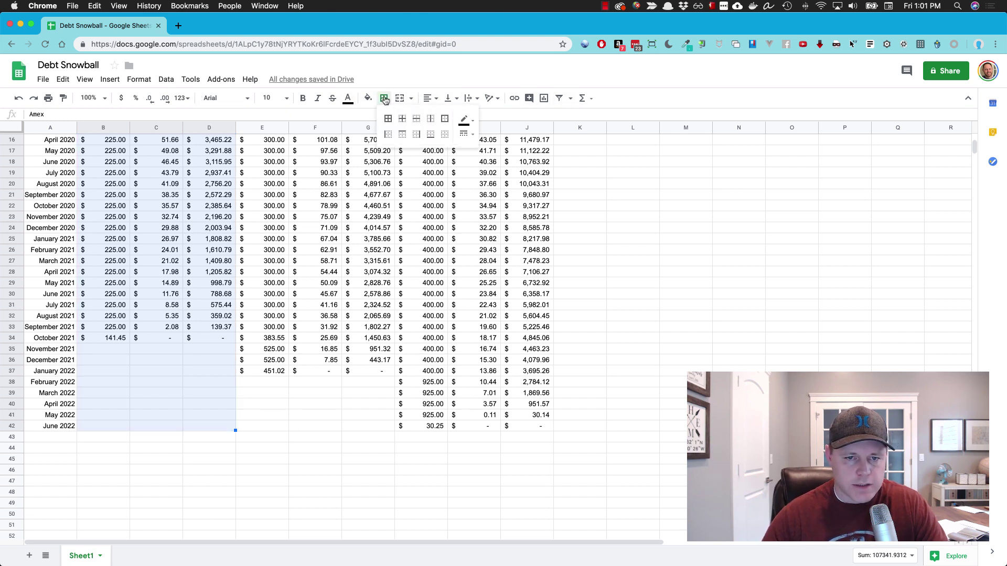
click(473, 121)
click(474, 122)
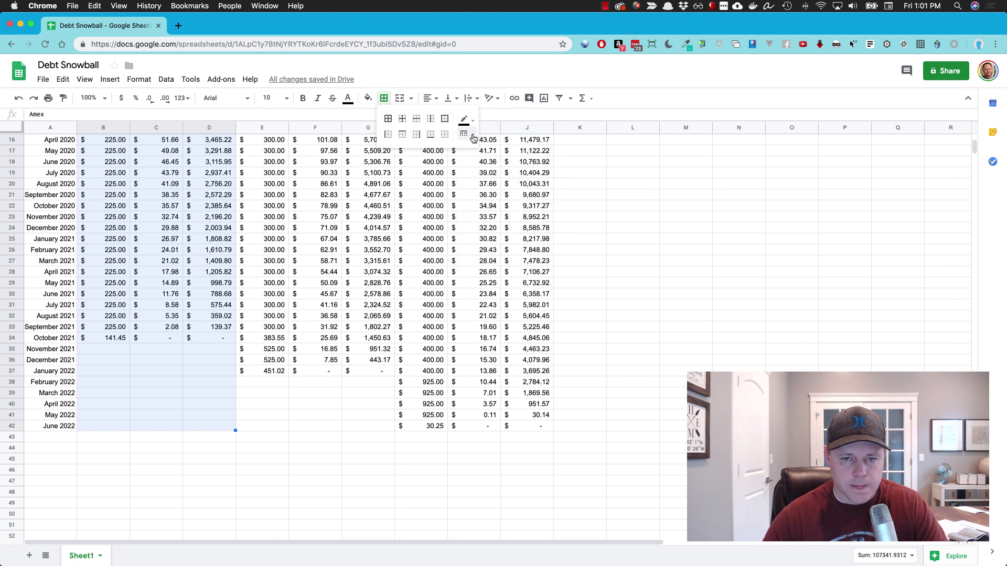
click(465, 134)
click(507, 214)
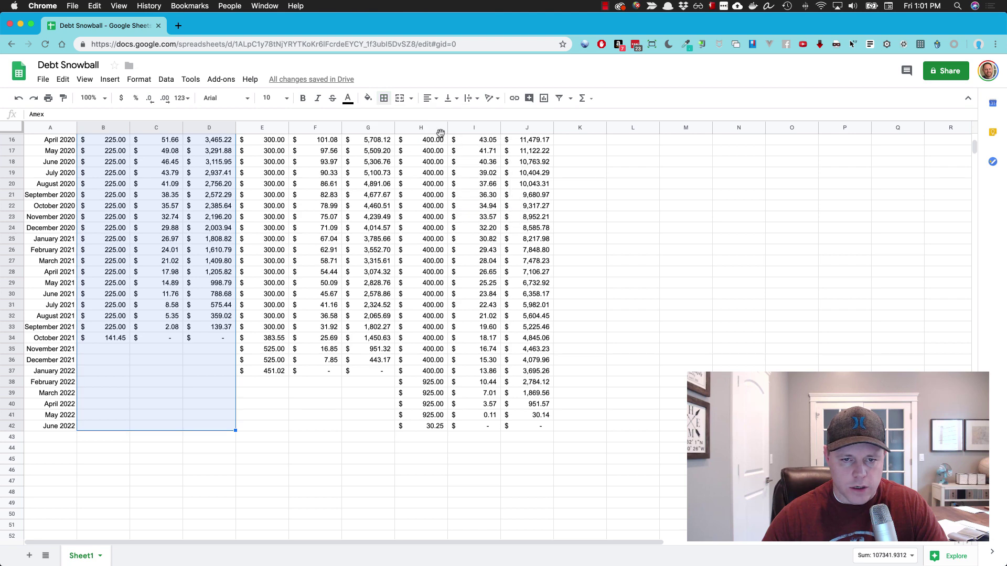
click(180, 272)
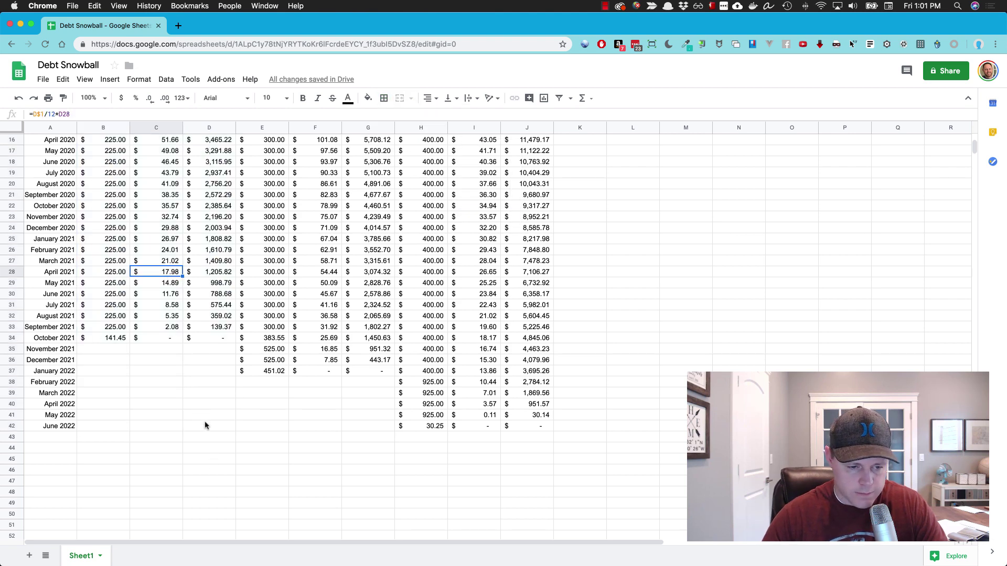
- Add thick left and right borders to the Amex columns B1:D42
drag(207, 425, 103, 139)
drag(68, 66, 100, 143)
click(383, 98)
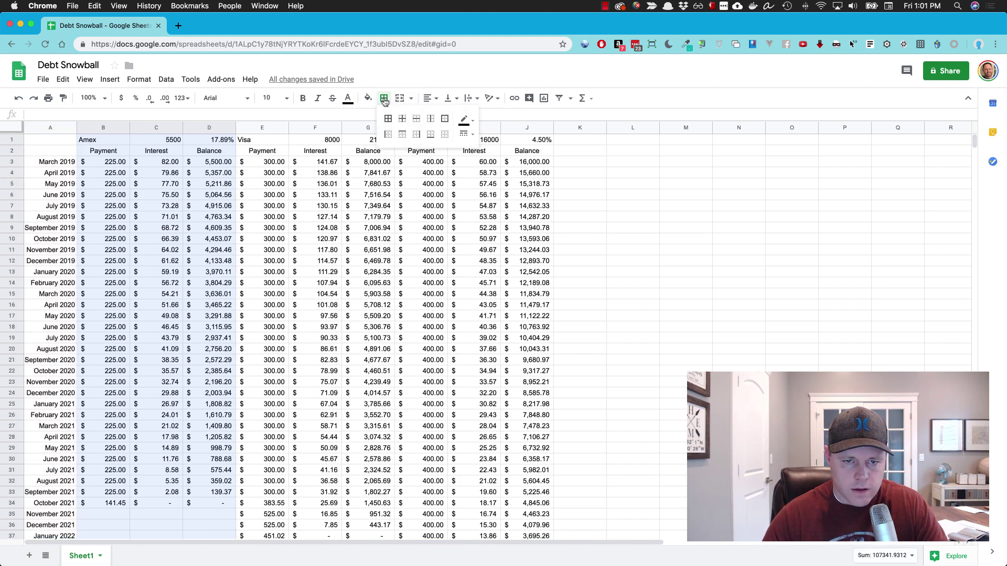
click(416, 134)
click(388, 135)
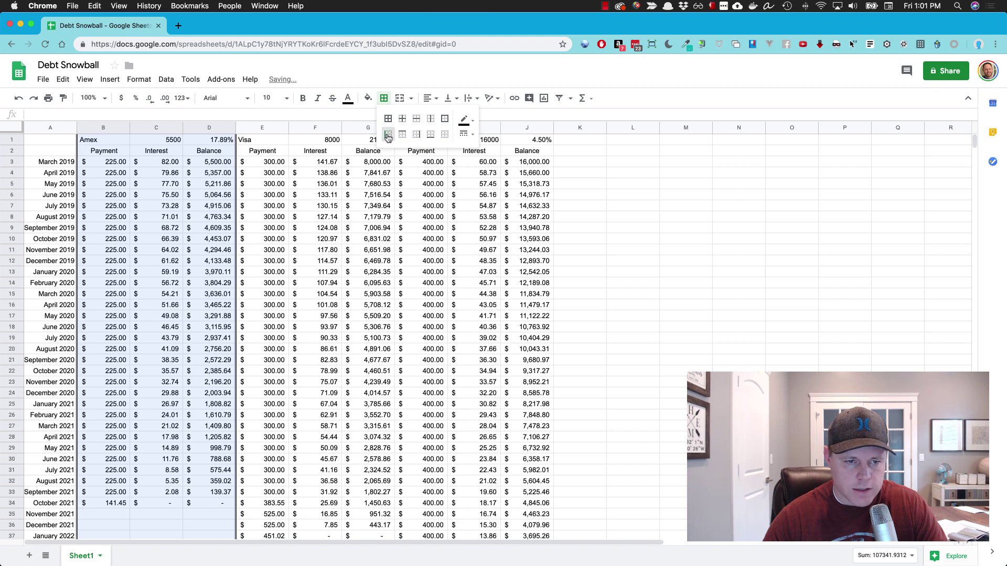
click(314, 152)
- Add thick left and right borders to the Car loan columns H1:J42
drag(430, 142, 504, 427)
click(384, 99)
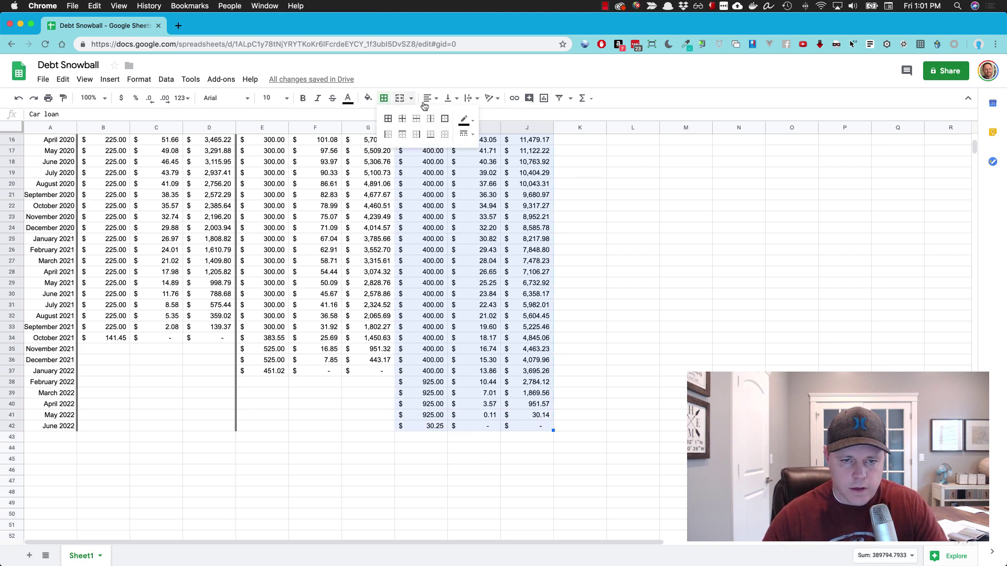
click(416, 135)
click(385, 135)
click(462, 240)
scroll(433, 242, up, 5)
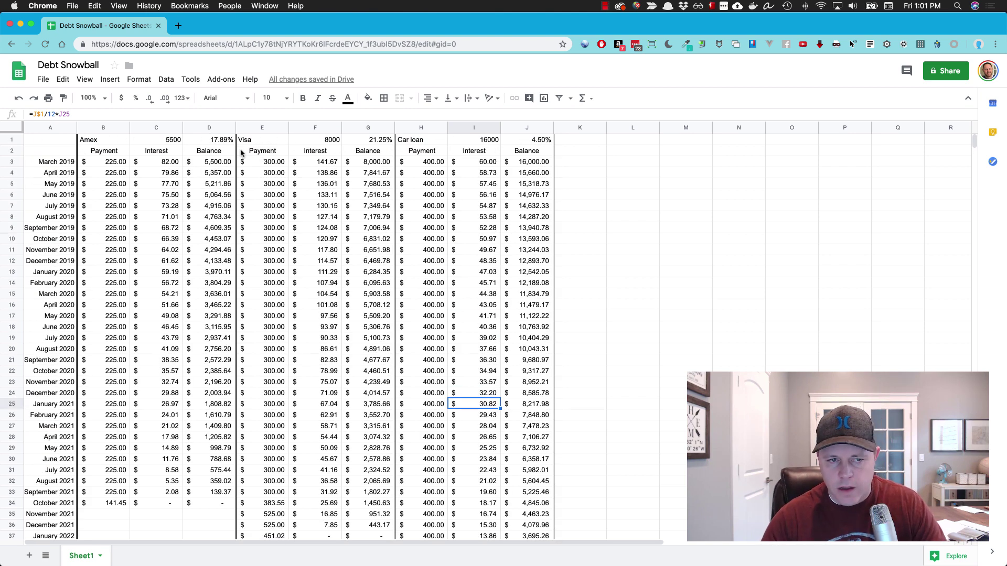
- Add the headings Total Balance in K2 and Difference in L2
click(575, 142)
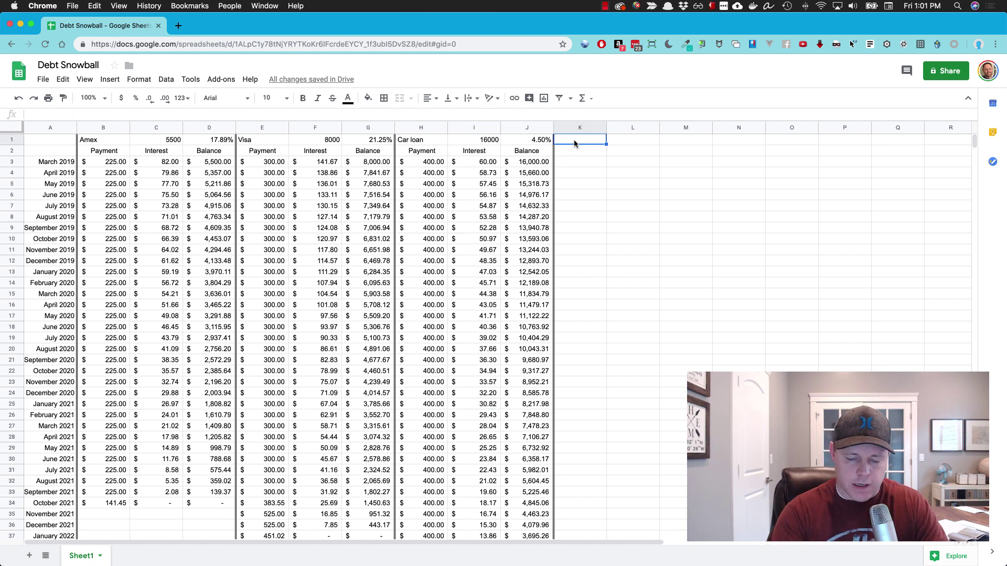
text(To)
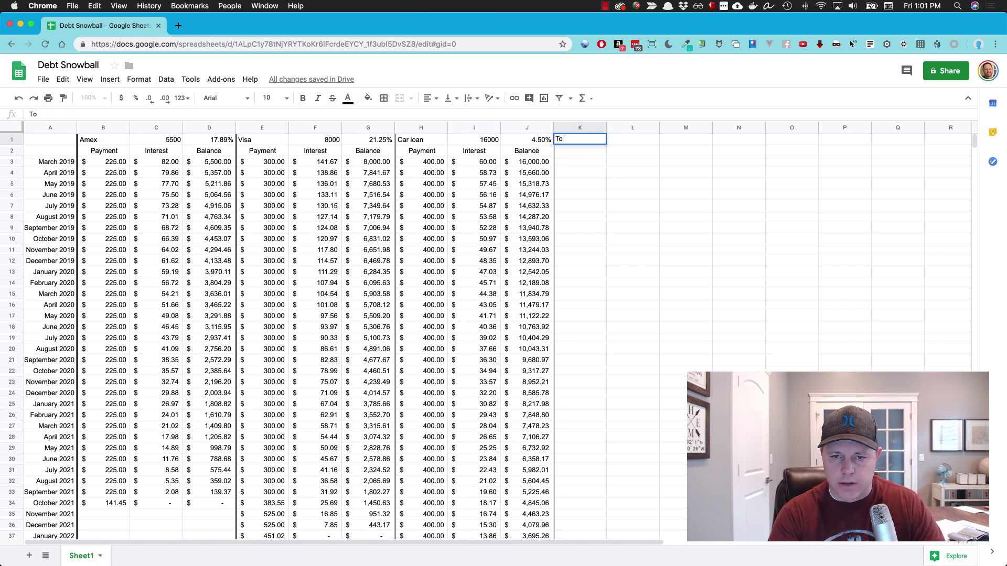
click(527, 140)
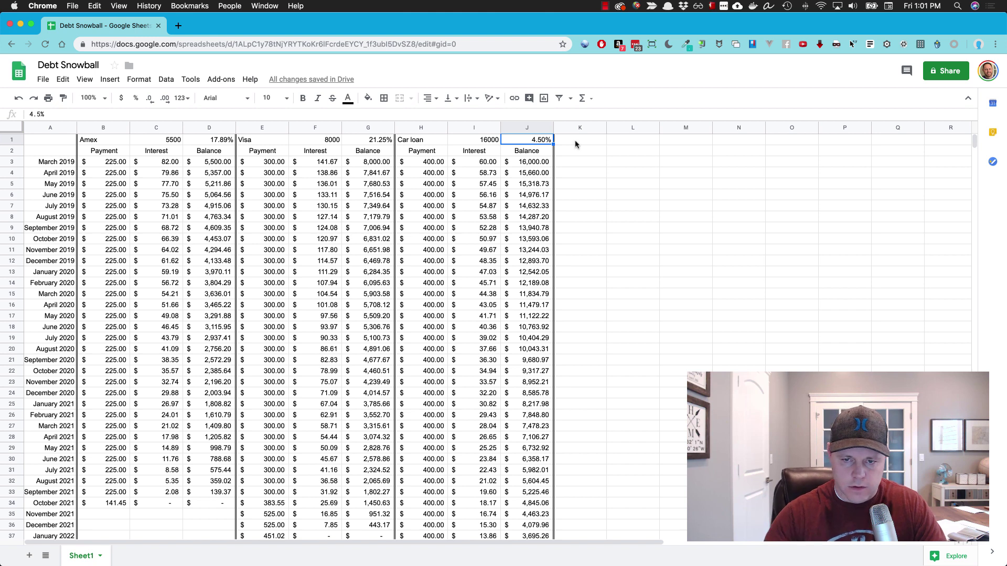
click(583, 153)
text(Total Balance)
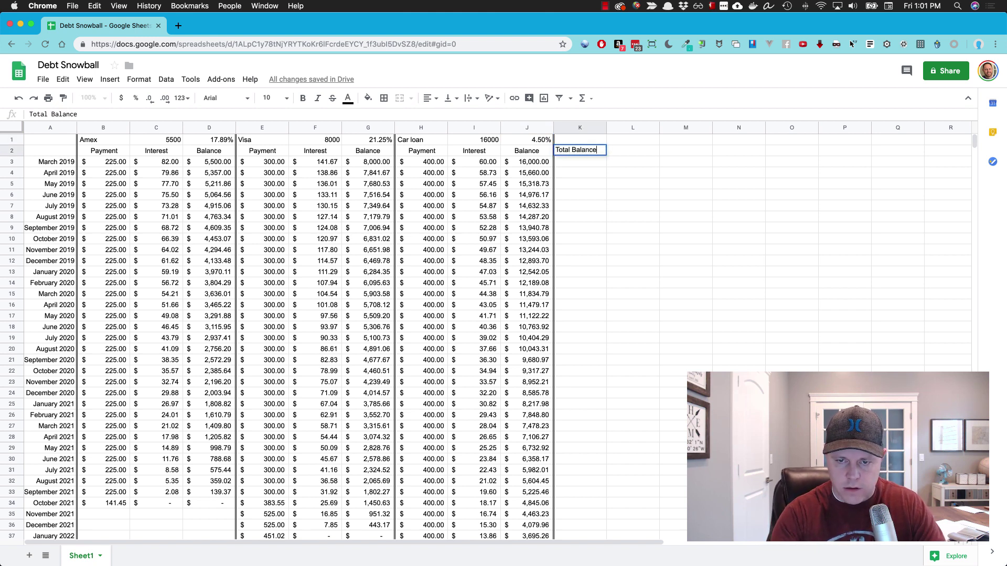
key(Tab)
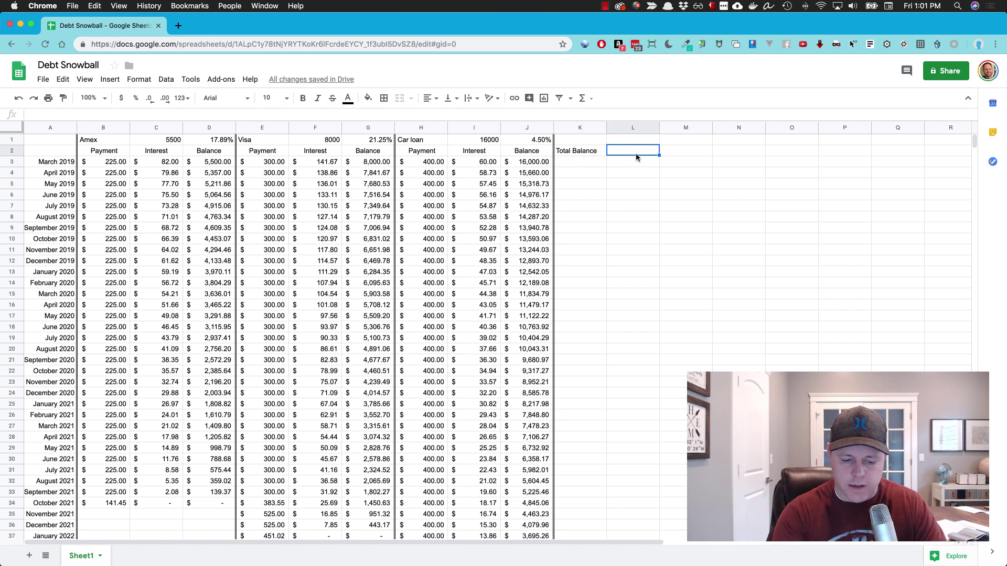
text(Diffe)
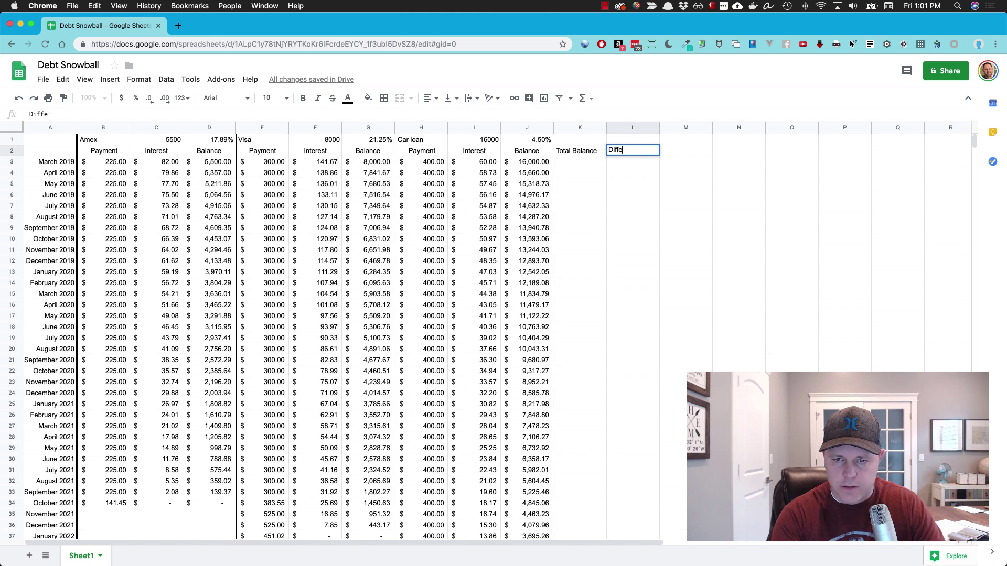
text(rence)
key(Return)
- Enter =J3+G3+D3 in K3 to total the three debt balances
scroll(474, 163, right, 2)
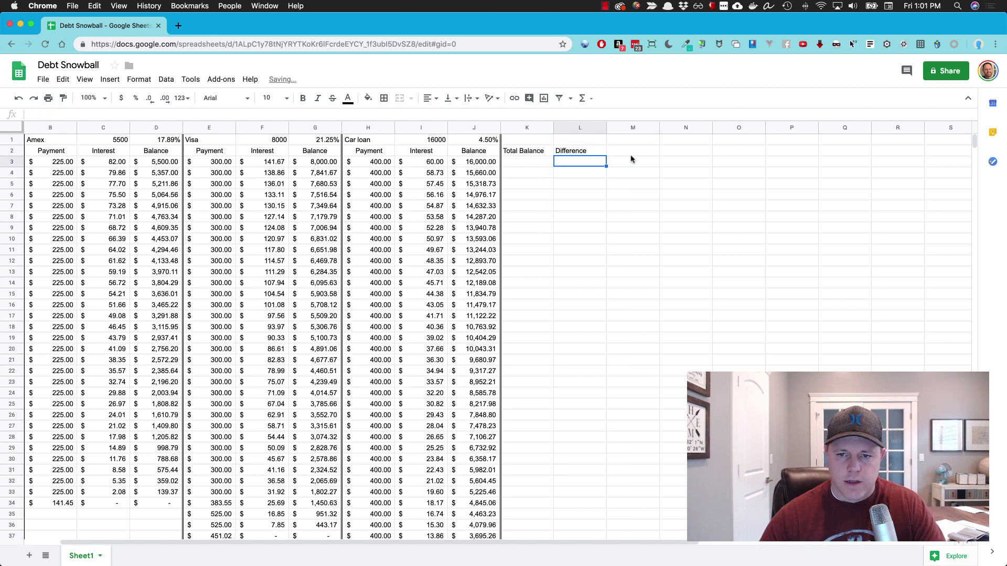
click(537, 165)
text(=)
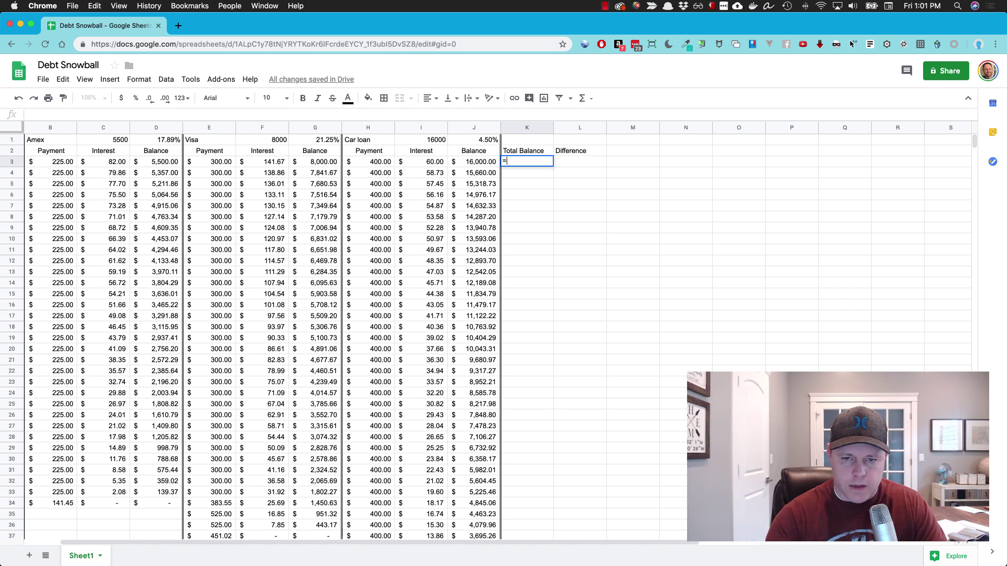
click(470, 166)
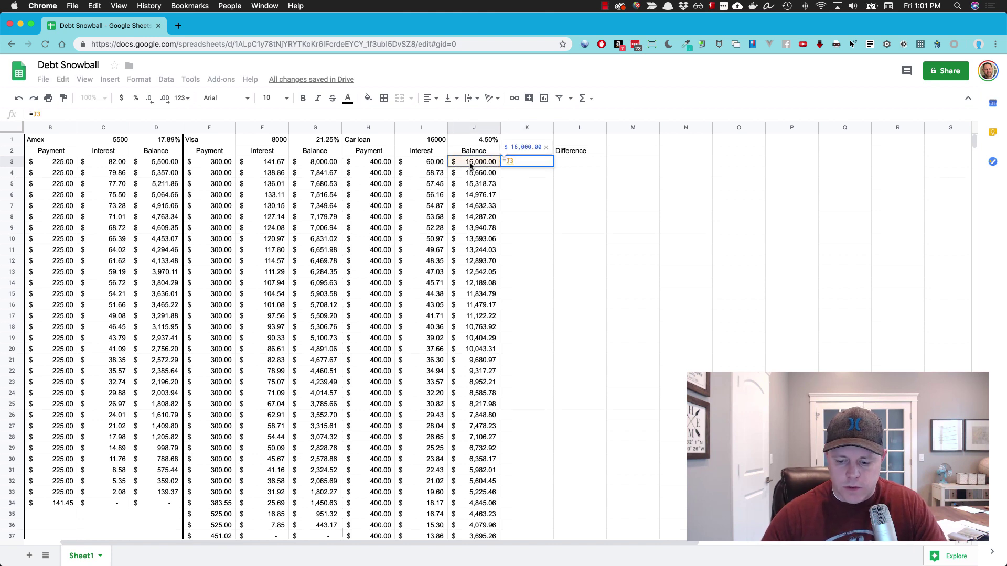
text(+)
click(310, 165)
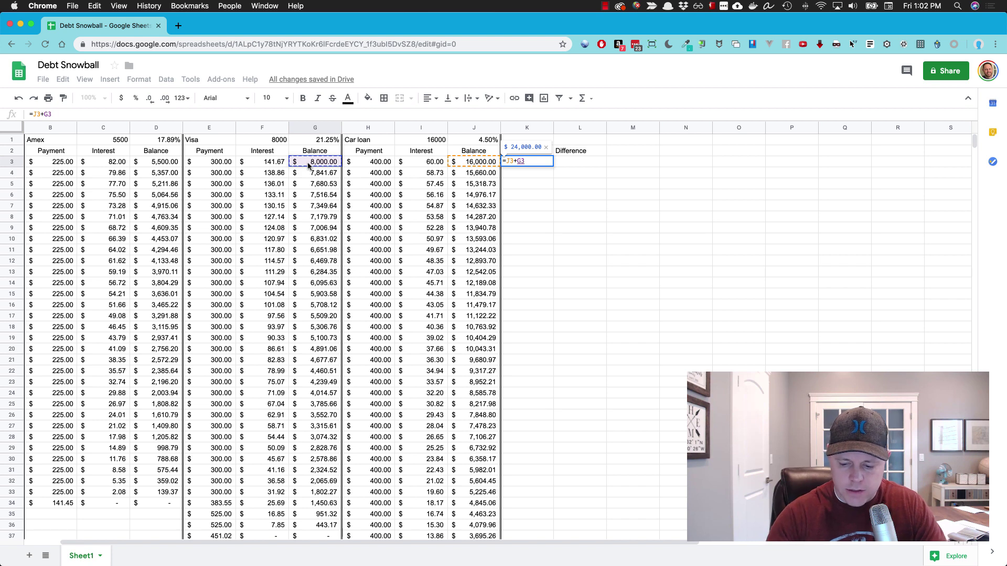
text(+)
click(158, 163)
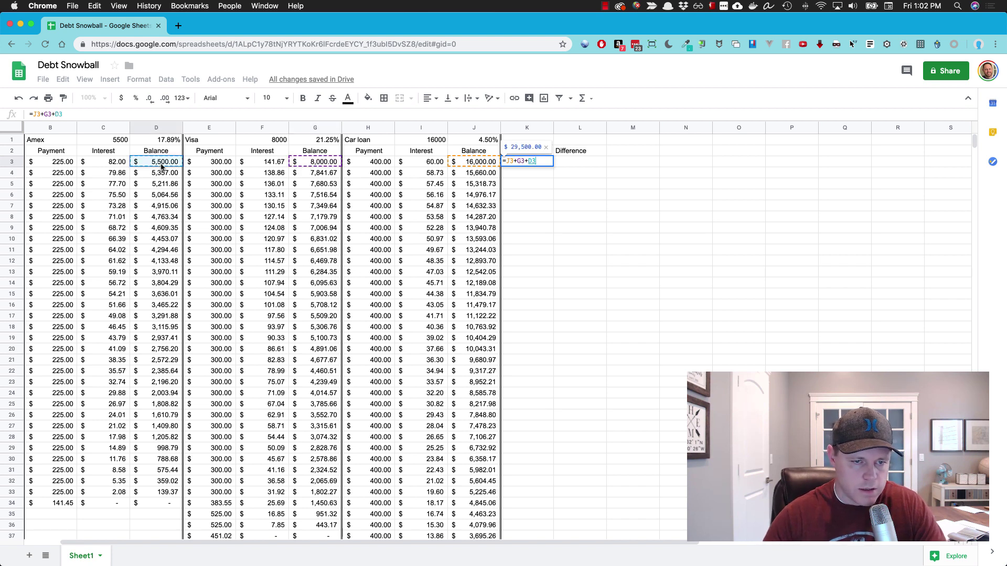
key(Return)
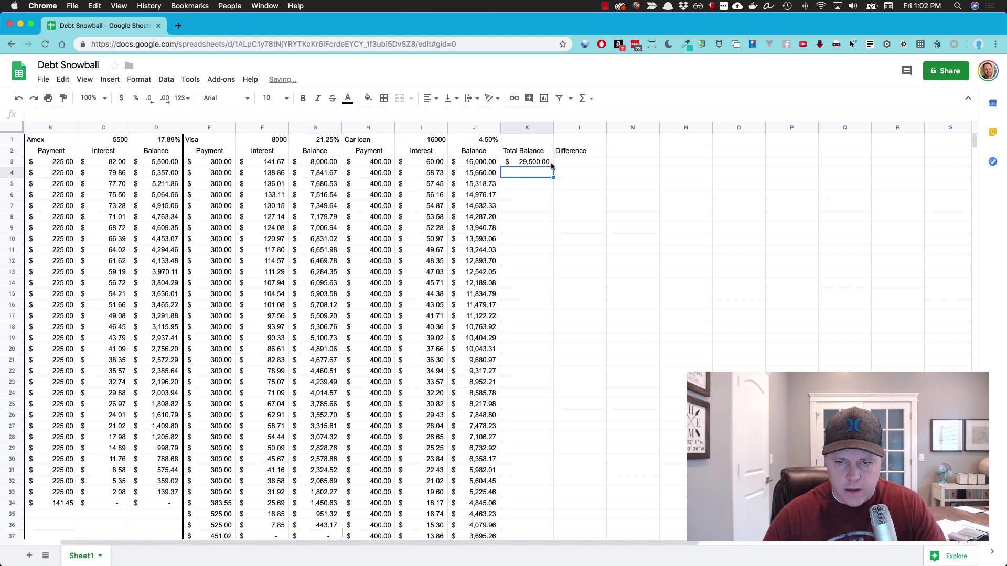
- Fill the total balance formula down column K and return to the top
click(549, 164)
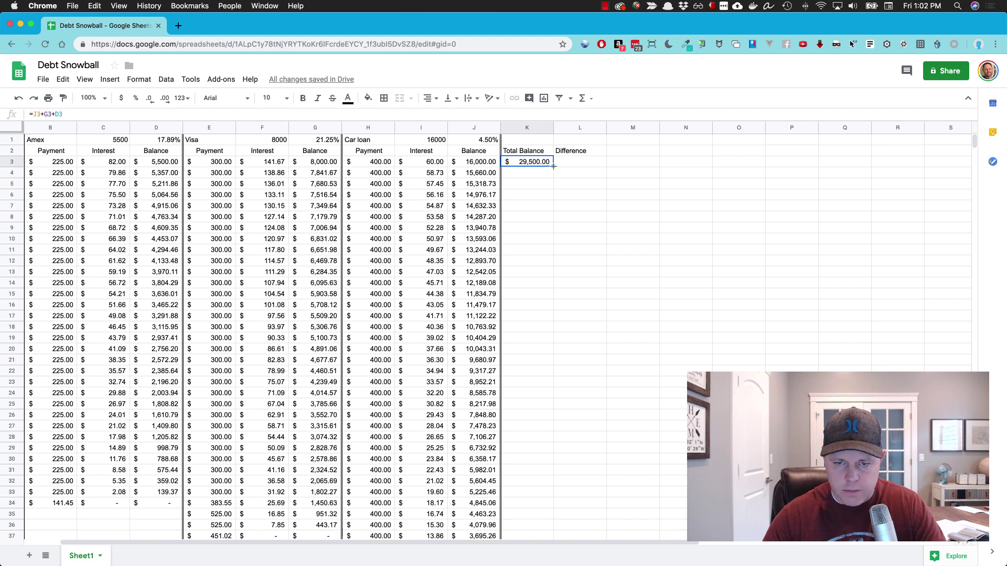
double_click(553, 165)
scroll(531, 524, down, 3)
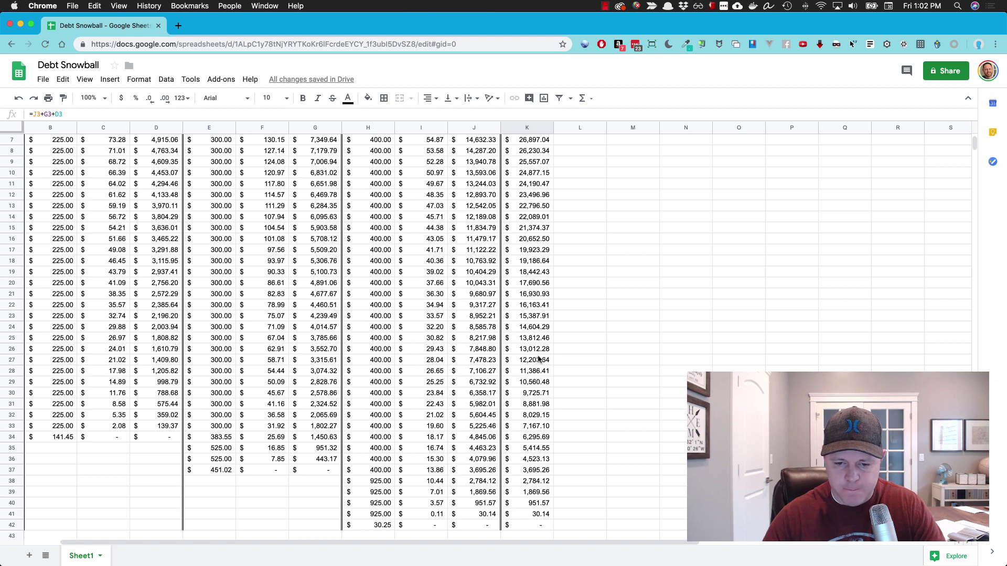
scroll(539, 359, up, 3)
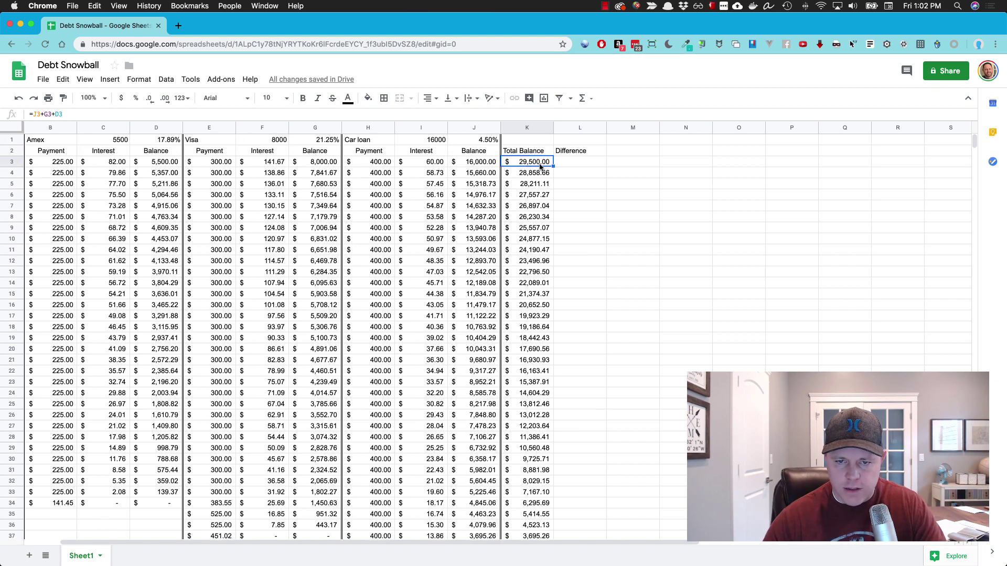
scroll(546, 409, down, 4)
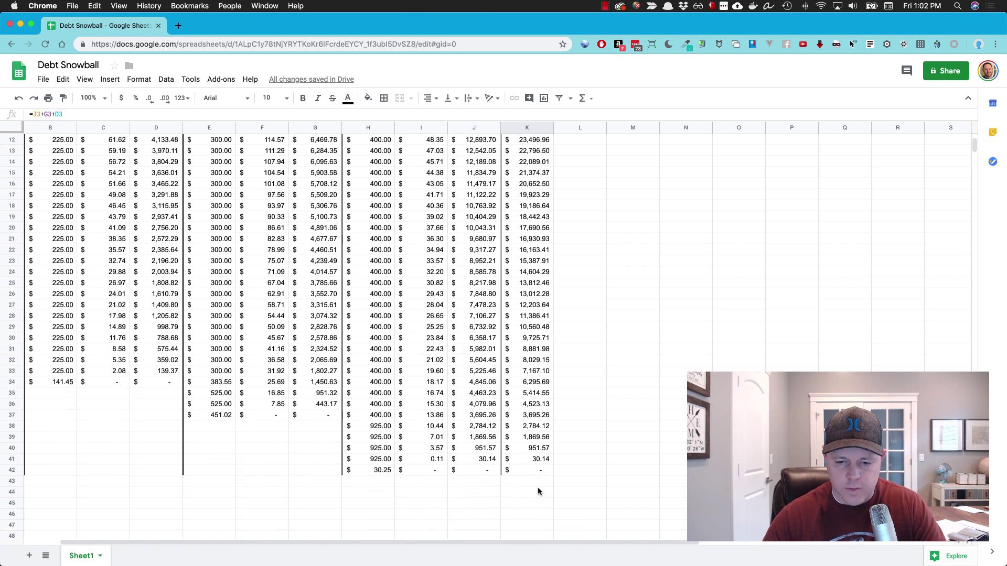
scroll(60, 472, left, 2)
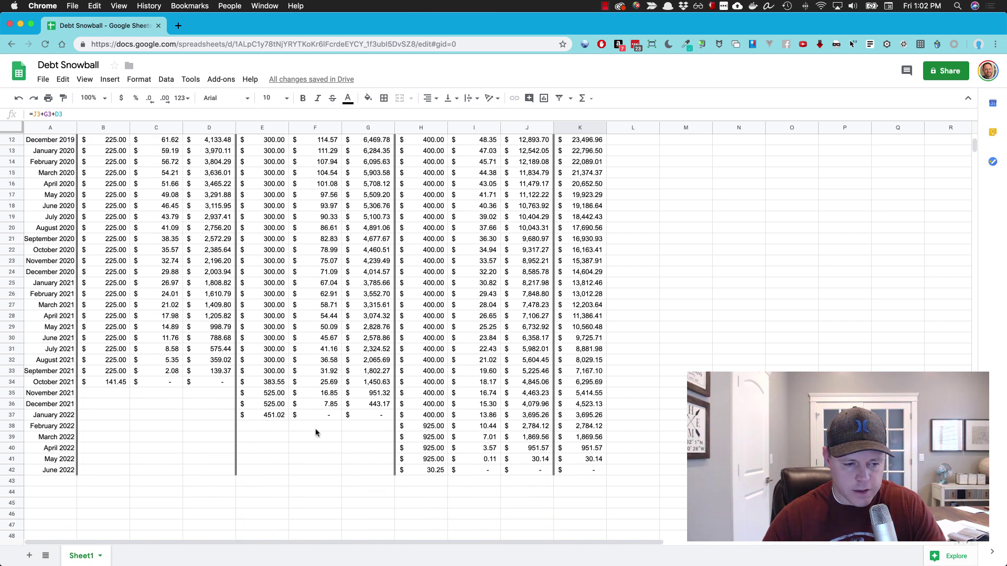
scroll(341, 421, right, 4)
scroll(345, 420, up, 4)
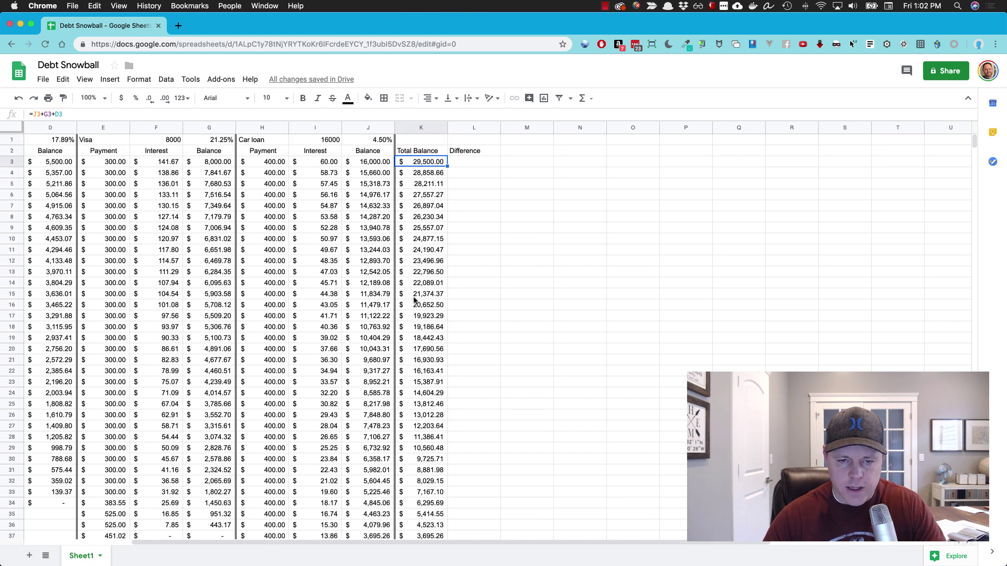
- Enter =K3-K4 in L4 for April 2019's drop in total balance
click(463, 163)
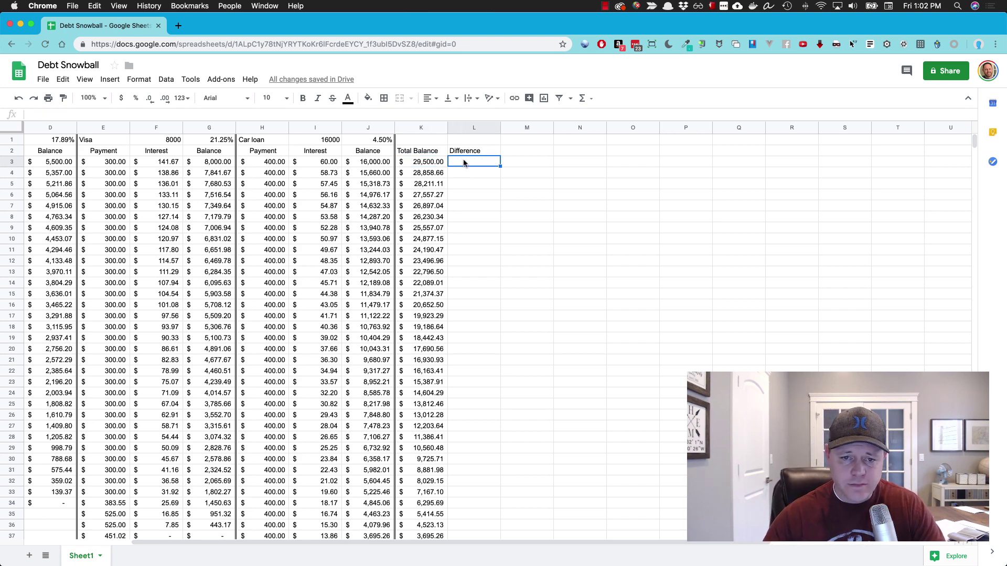
click(466, 175)
text(=)
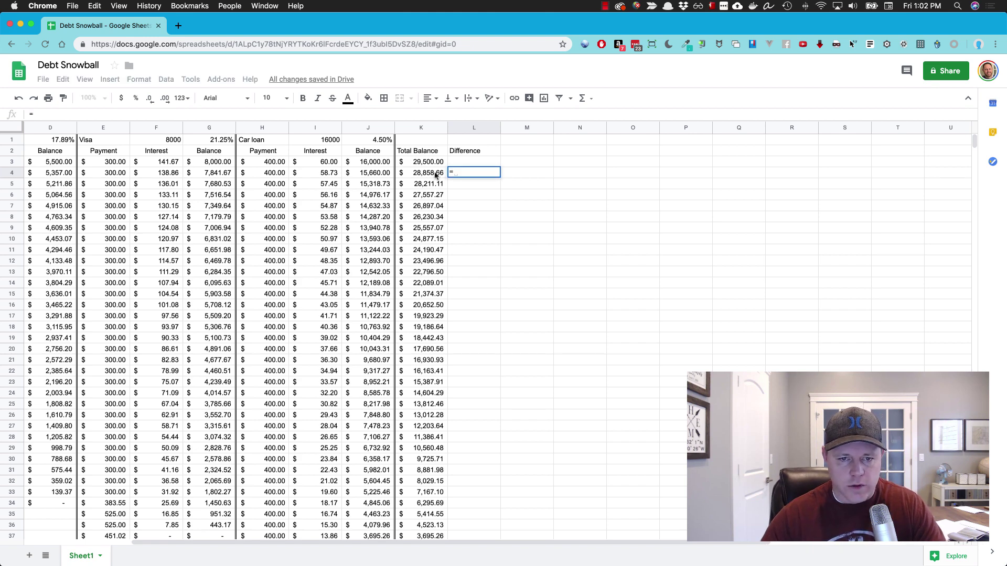
click(431, 164)
text(-)
click(424, 175)
key(Return)
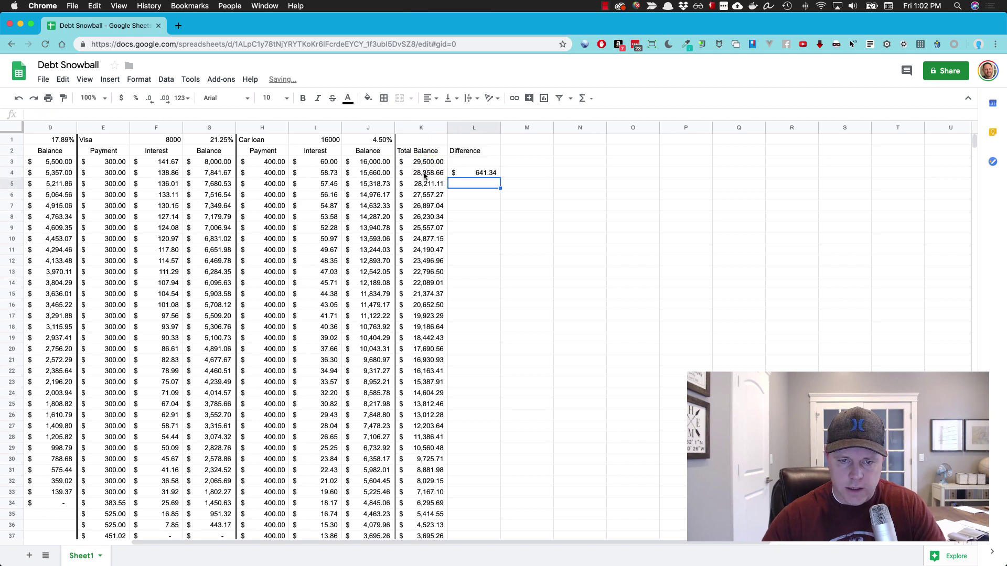
- Copy the difference formula from L4 down to row 42
click(471, 169)
drag(499, 178, 490, 447)
click(482, 428)
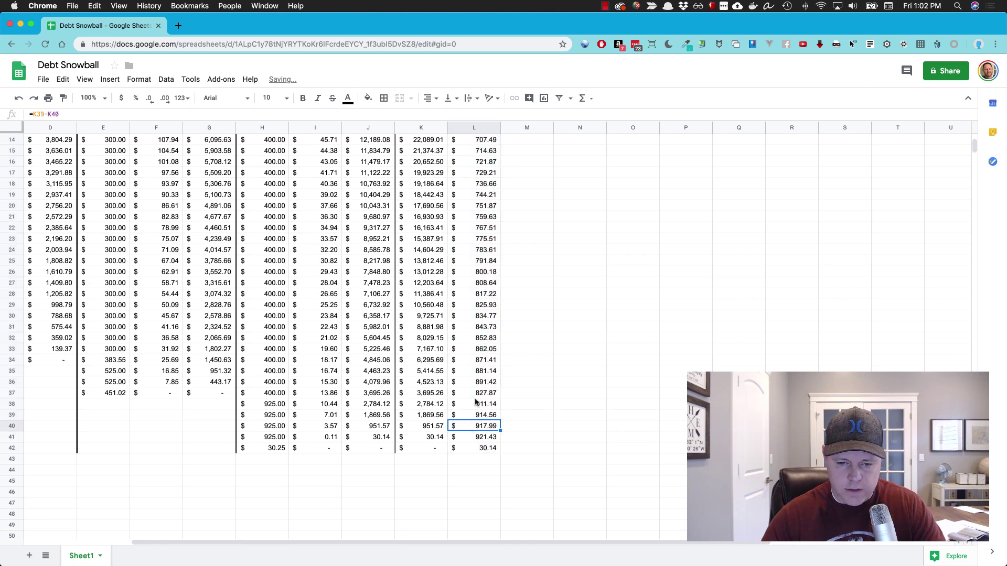
scroll(477, 373, up, 5)
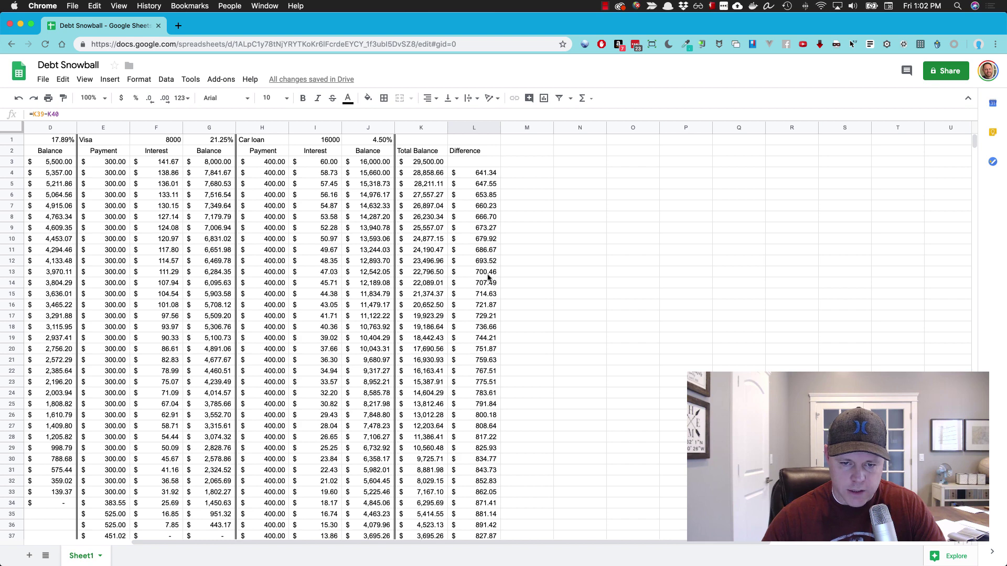
scroll(480, 446, down, 4)
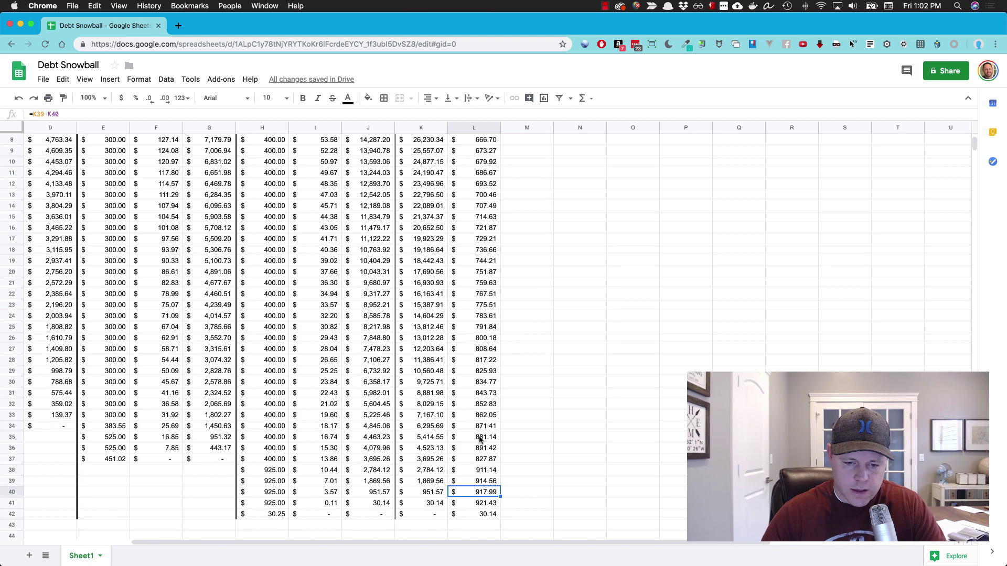
scroll(446, 168, up, 4)
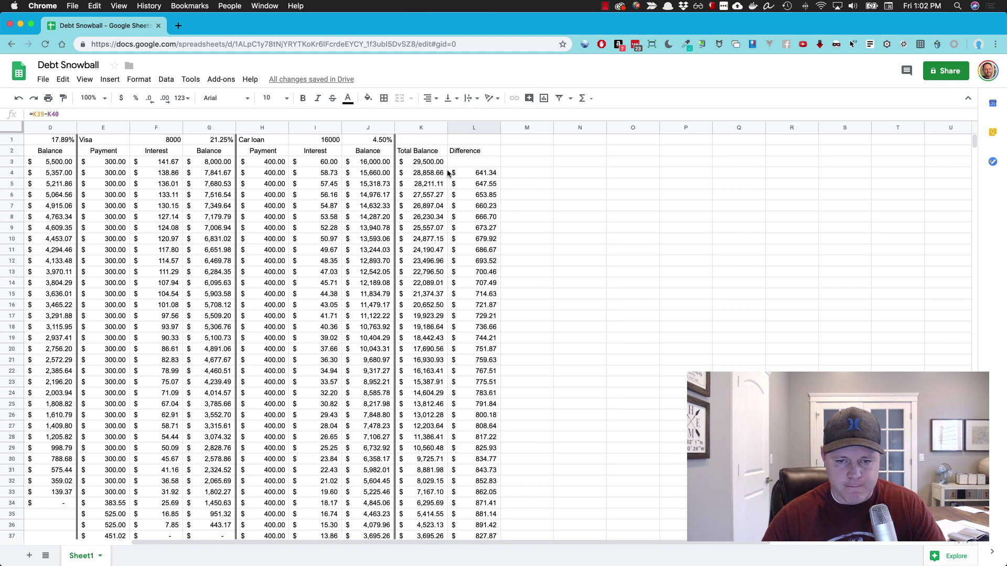
scroll(218, 159, left, 3)
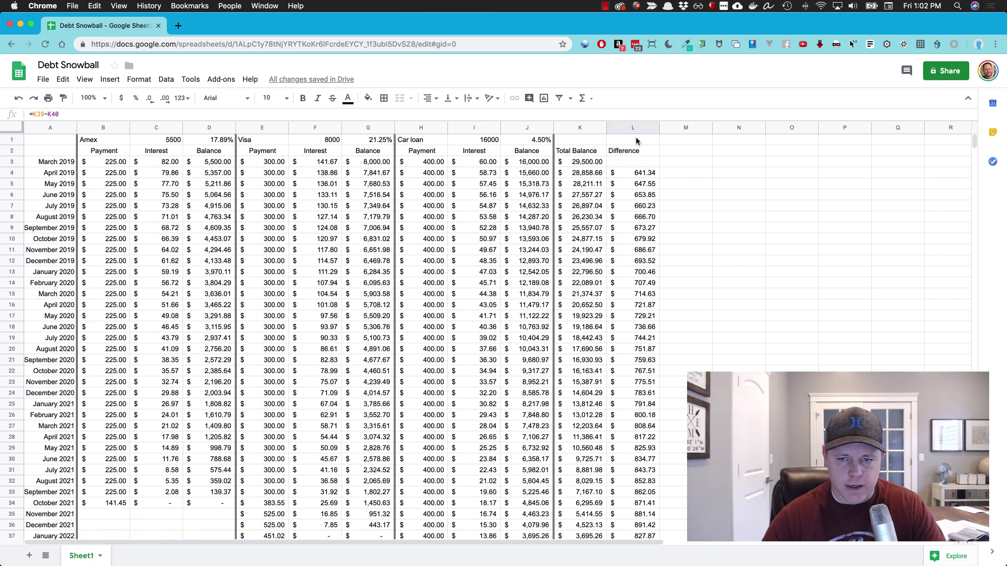
- Draw a right border down L1:L42 along the Difference column
drag(636, 141, 645, 415)
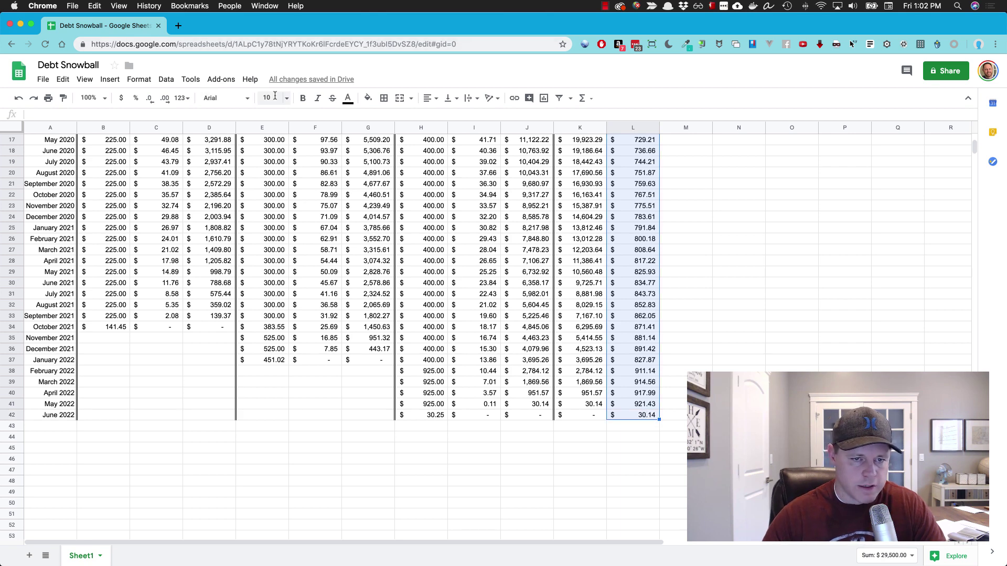
click(384, 99)
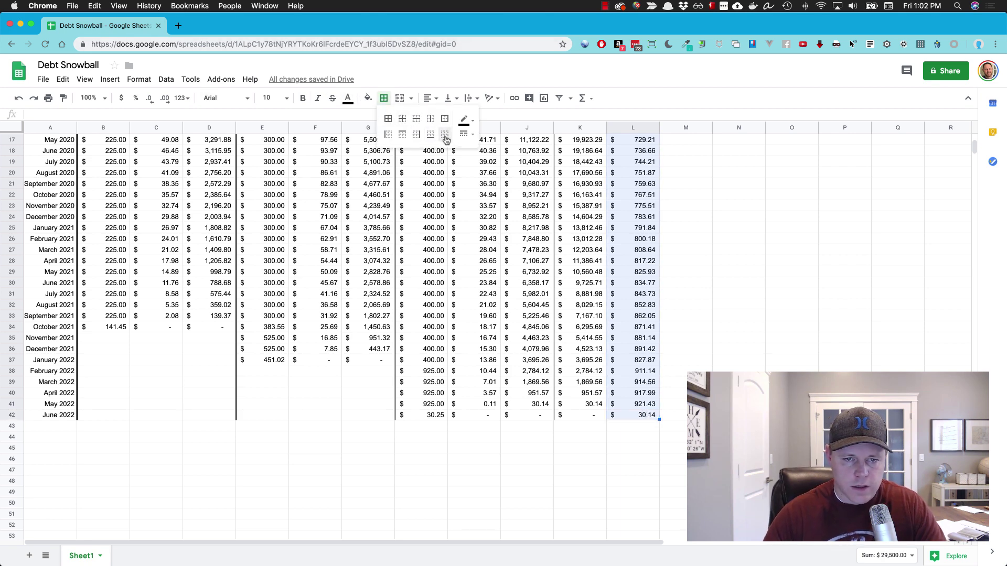
click(416, 134)
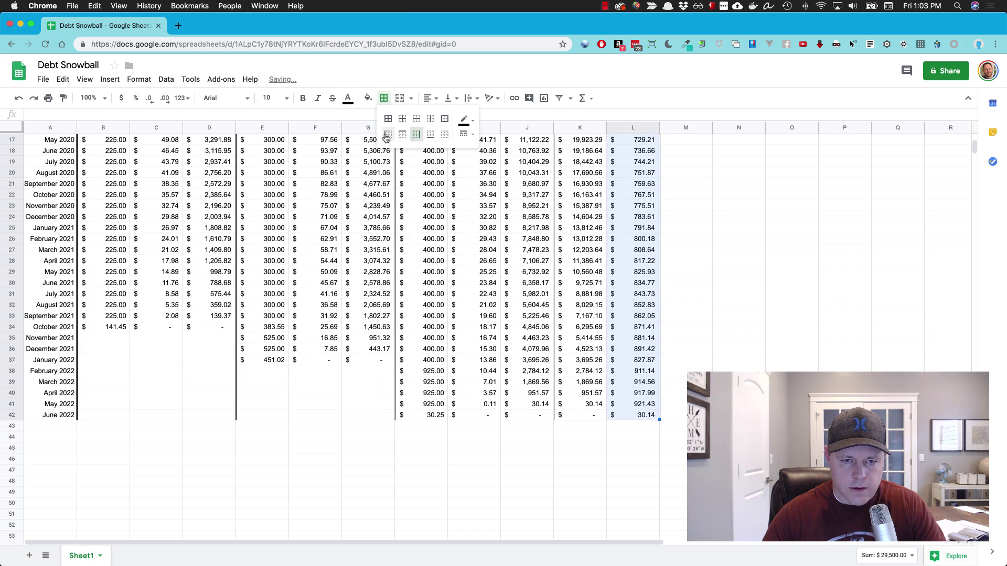
click(519, 314)
scroll(516, 312, up, 4)
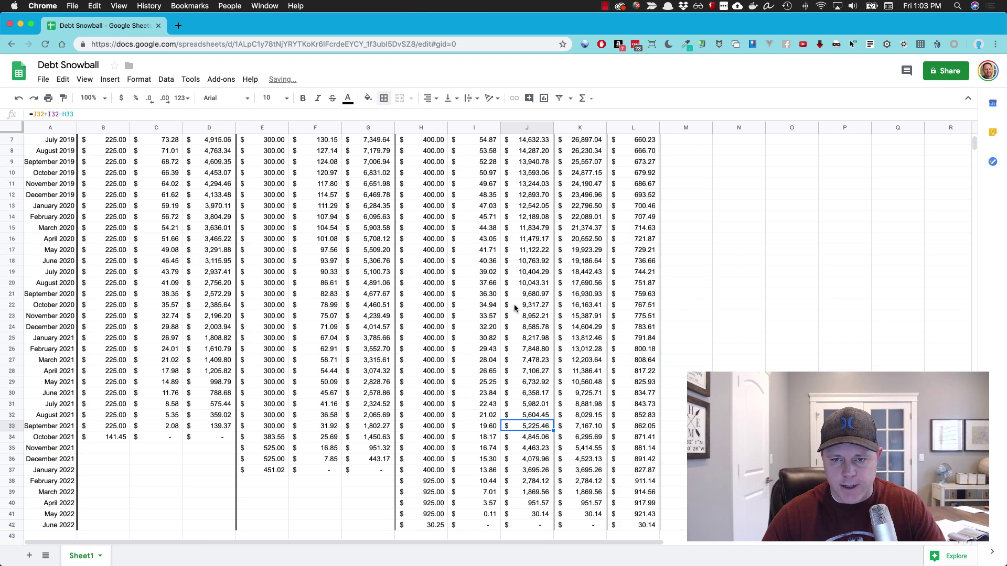
scroll(515, 308, up, 2)
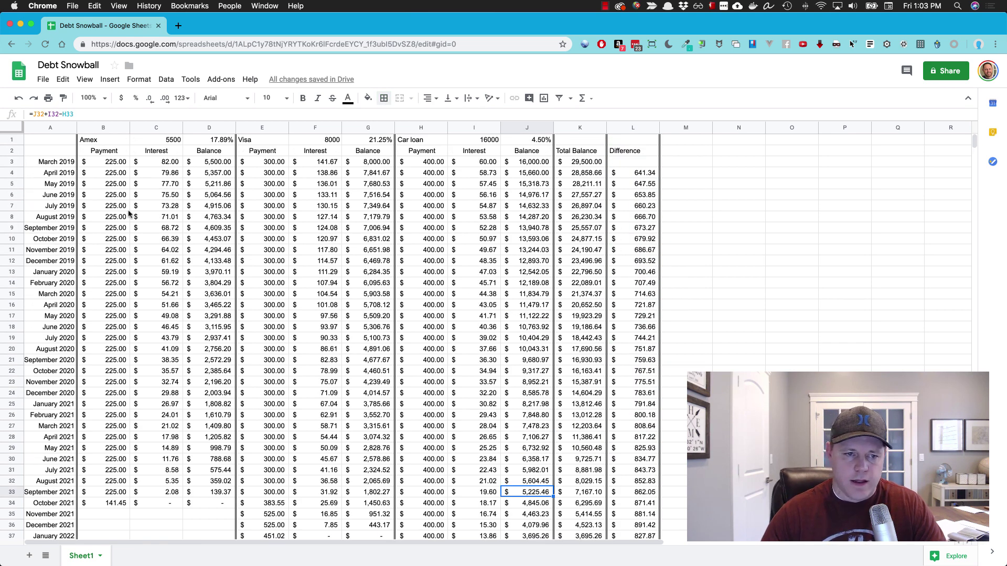
- Fill the March 2019 row B3:L3 with a light peach colour
click(99, 163)
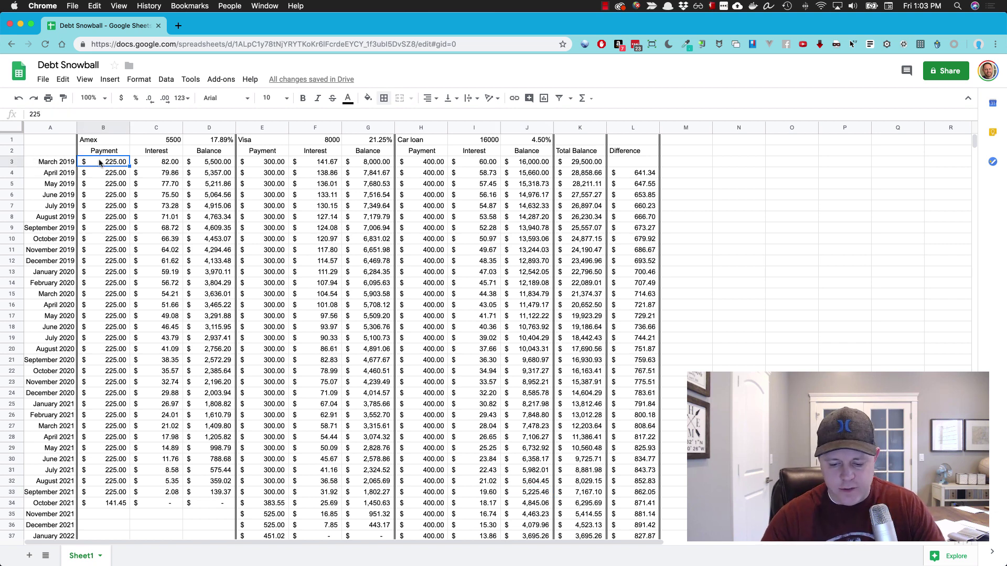
drag(99, 163, 524, 163)
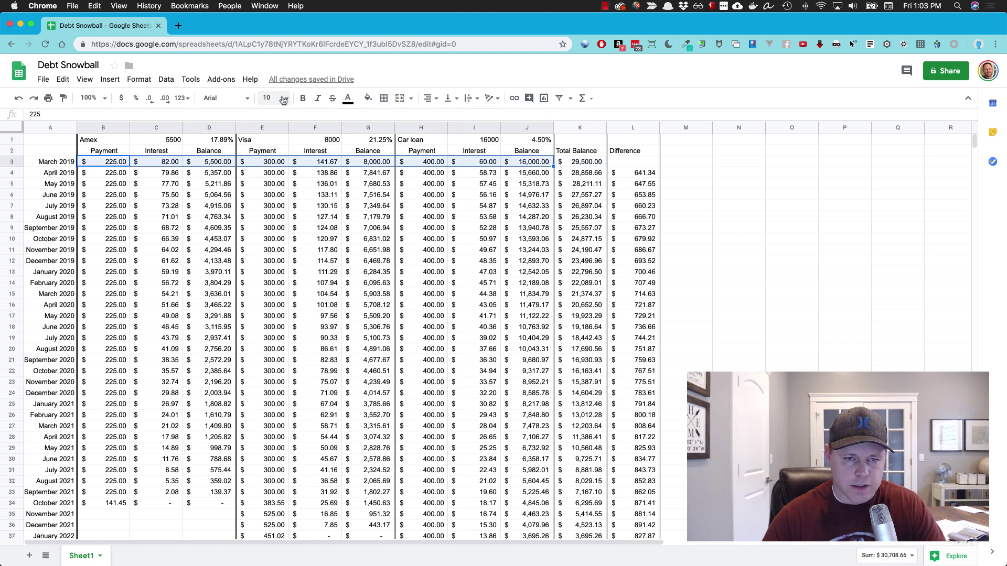
mouse_move(594, 160)
mouse_down()
mouse_move(140, 162)
mouse_move(645, 164)
mouse_up()
click(110, 163)
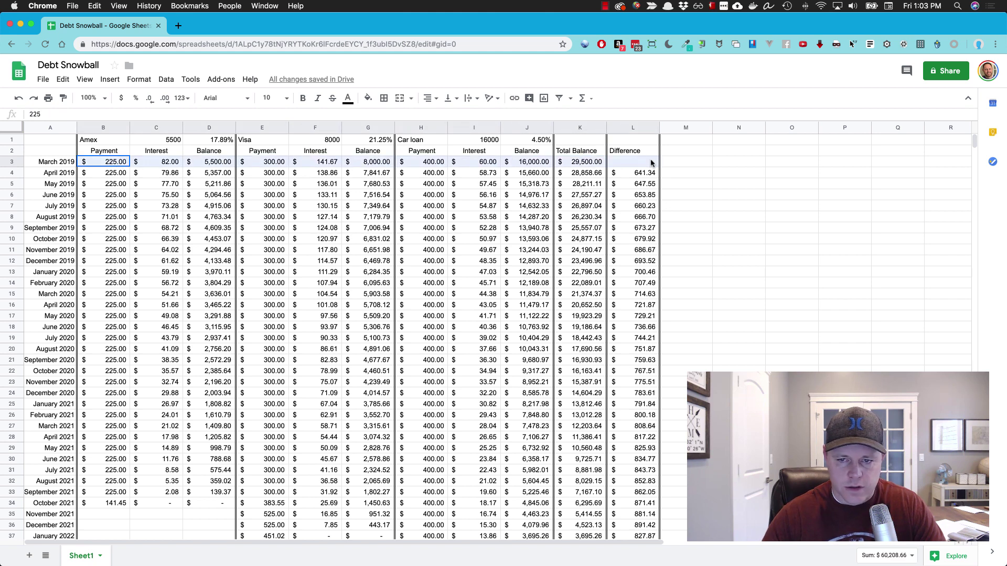
click(369, 98)
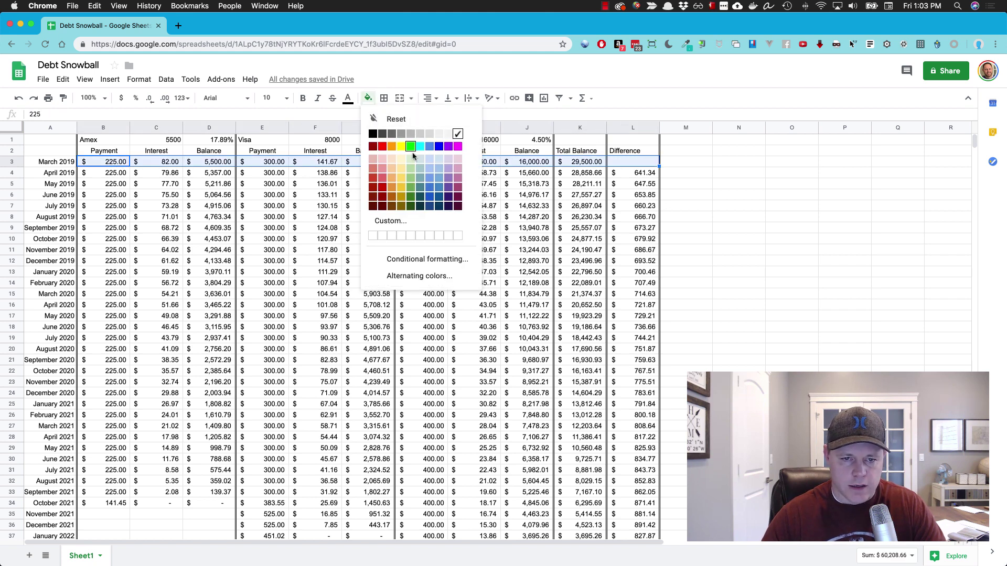
click(391, 160)
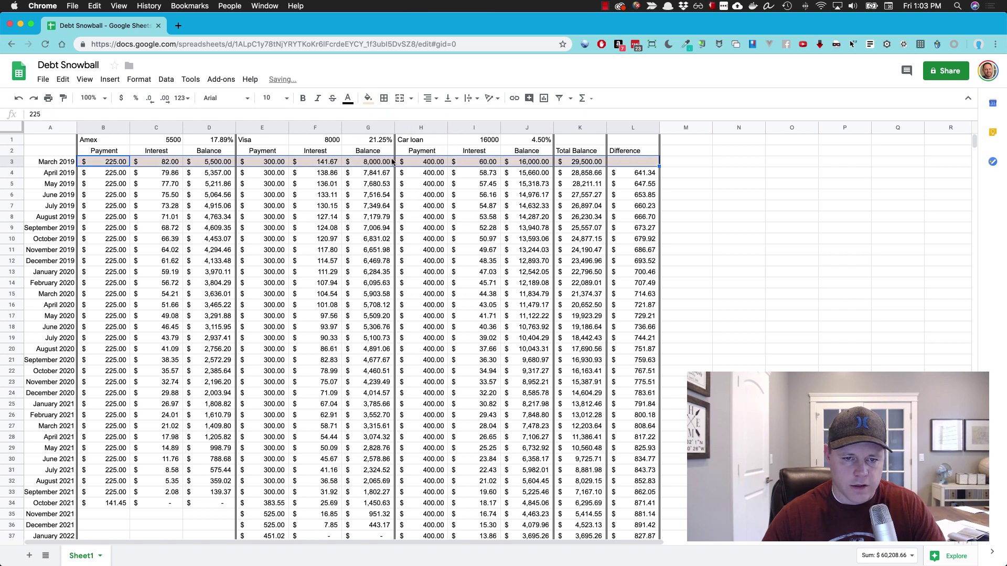
click(402, 184)
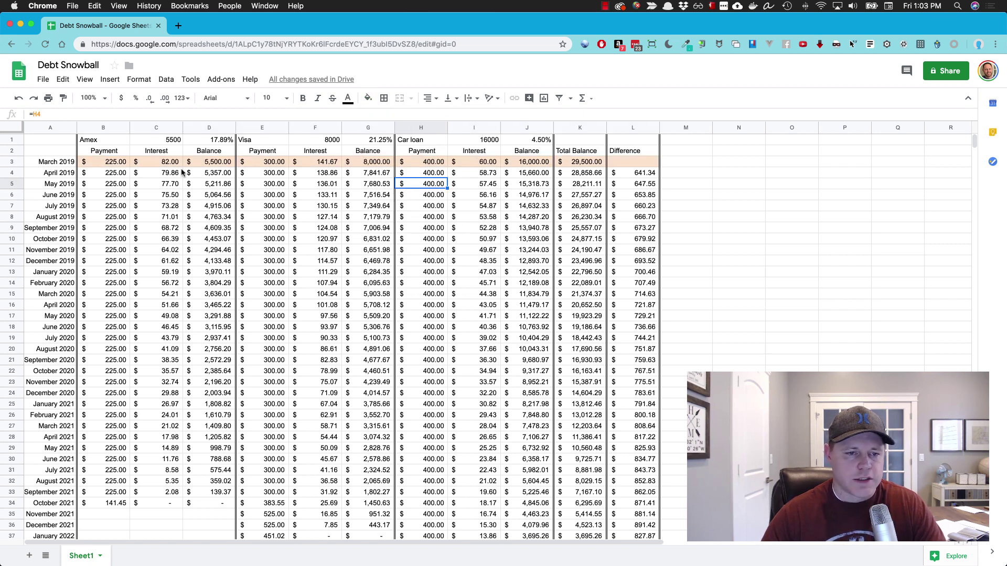
- Change the April 2019 Amex payment in B4 to 275
click(264, 175)
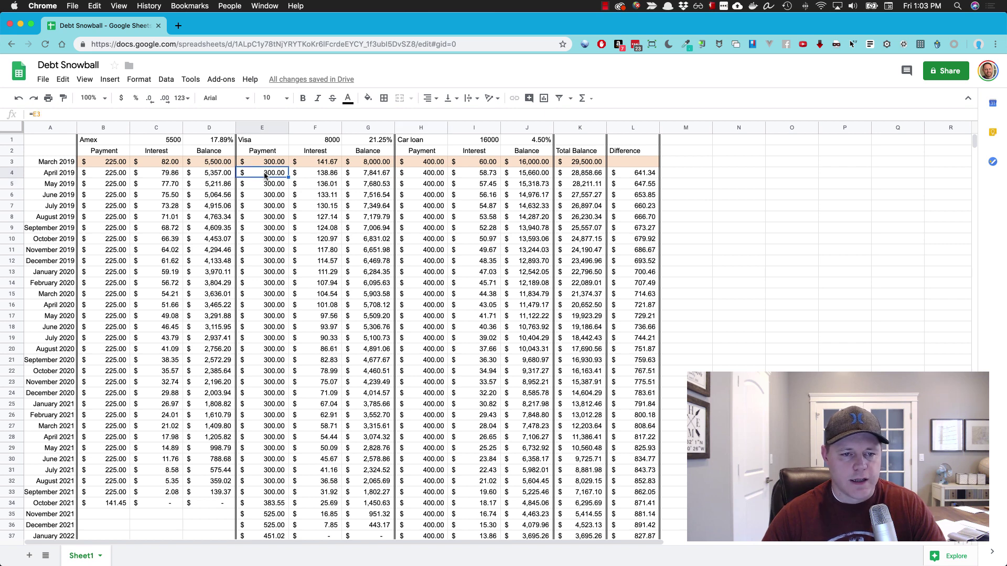
click(102, 175)
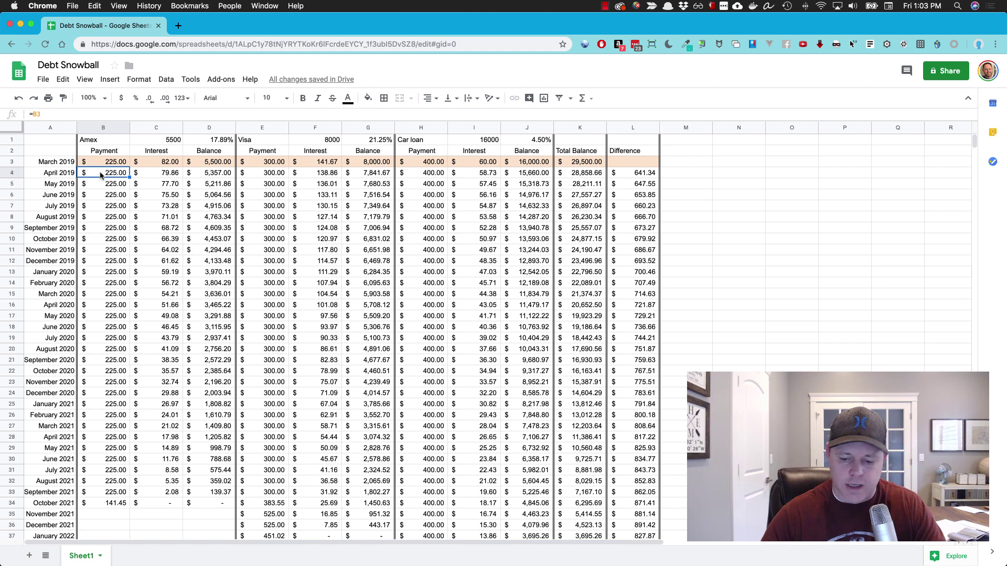
text(275)
key(Return)
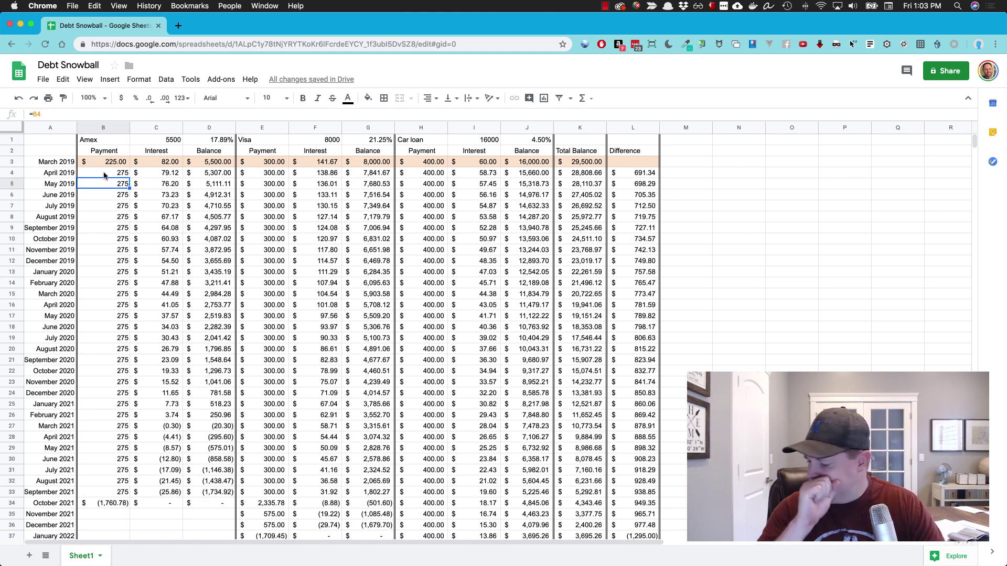
scroll(99, 175, right, 2)
scroll(100, 175, left, 2)
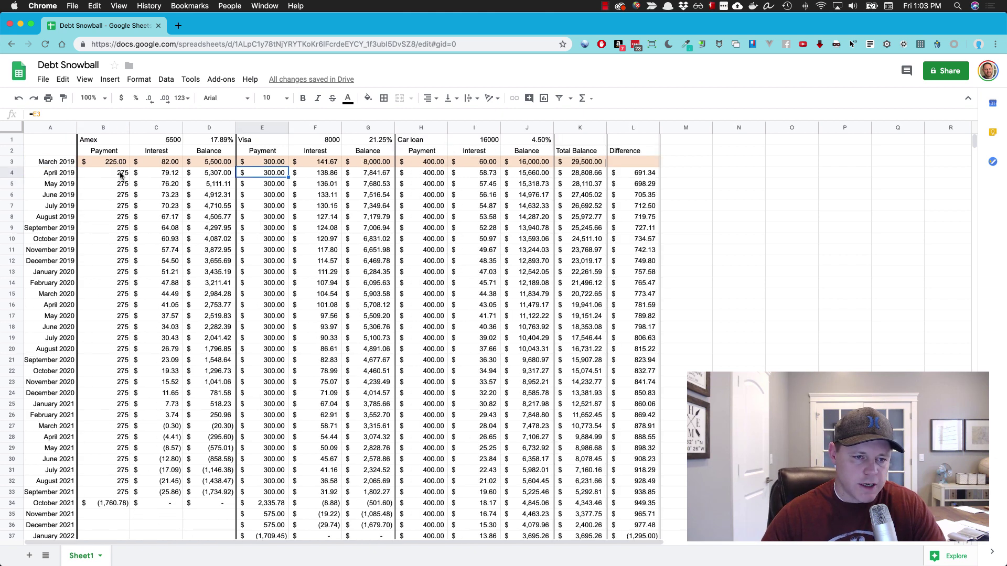
- Apply Accounting number format to the Amex payments B4:B33
drag(112, 174, 111, 492)
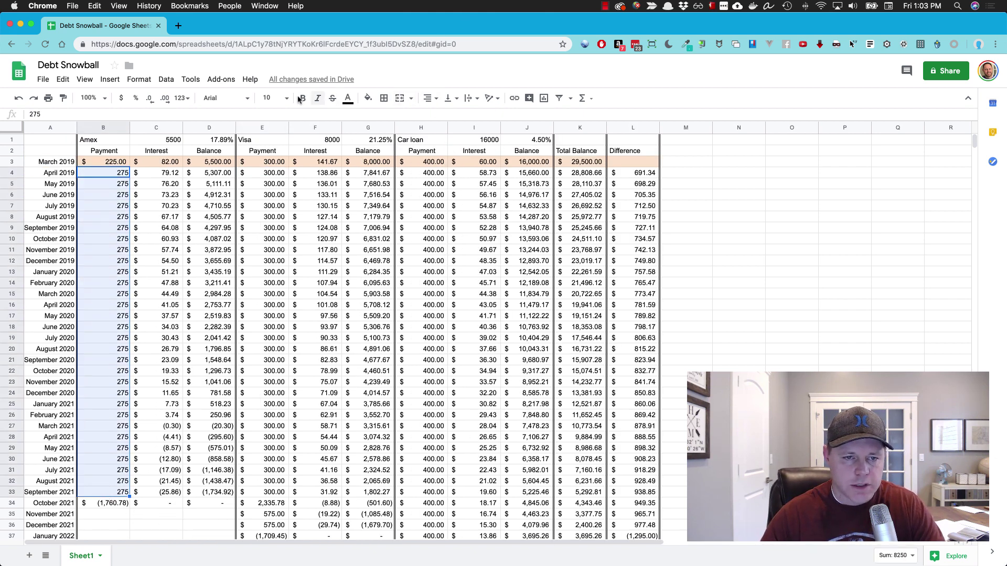
click(150, 82)
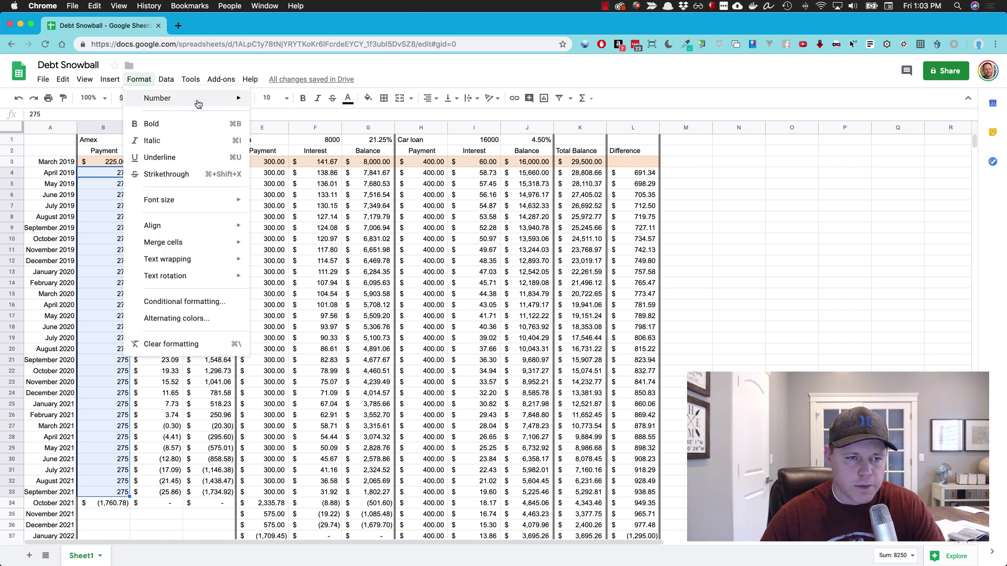
mouse_move(227, 103)
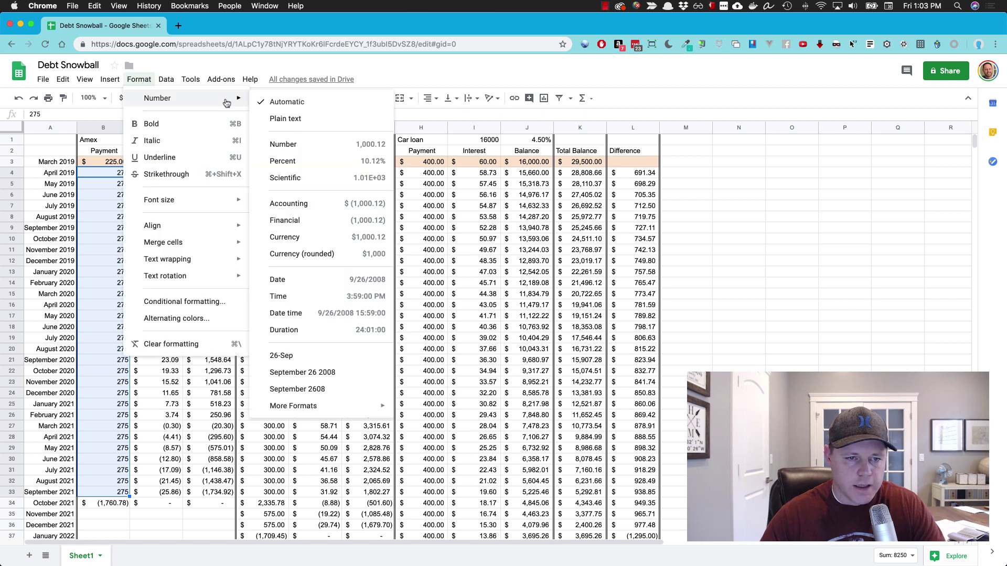
click(294, 203)
click(124, 178)
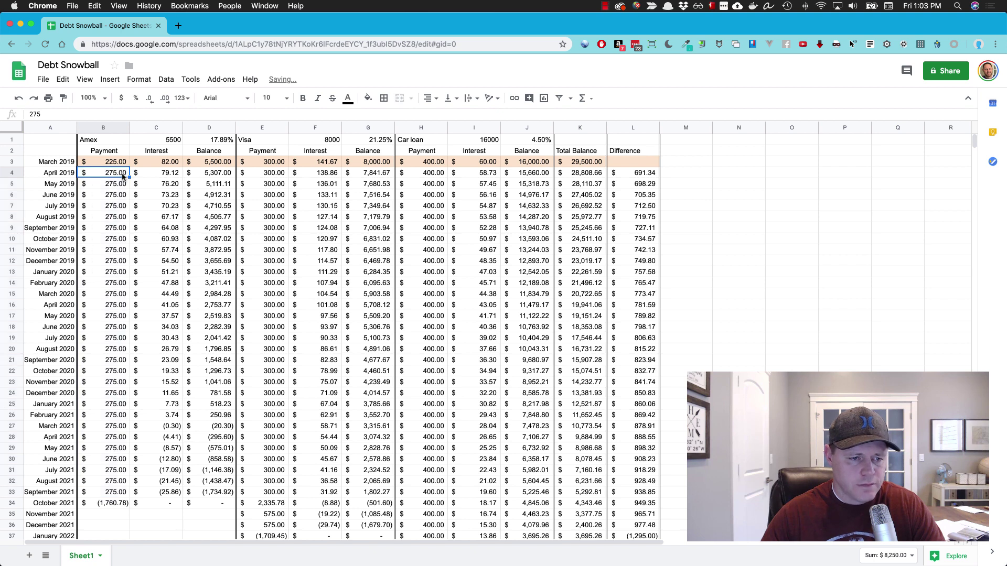
click(159, 175)
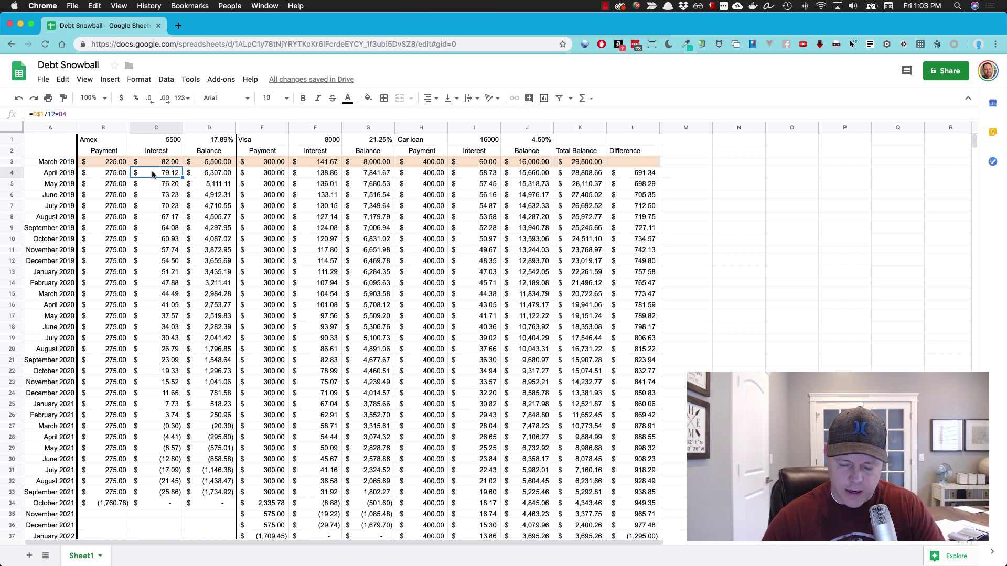
- Enter April's Amex interest of 80 and overwrite the April 2019 Amex balance with 53207
text(80)
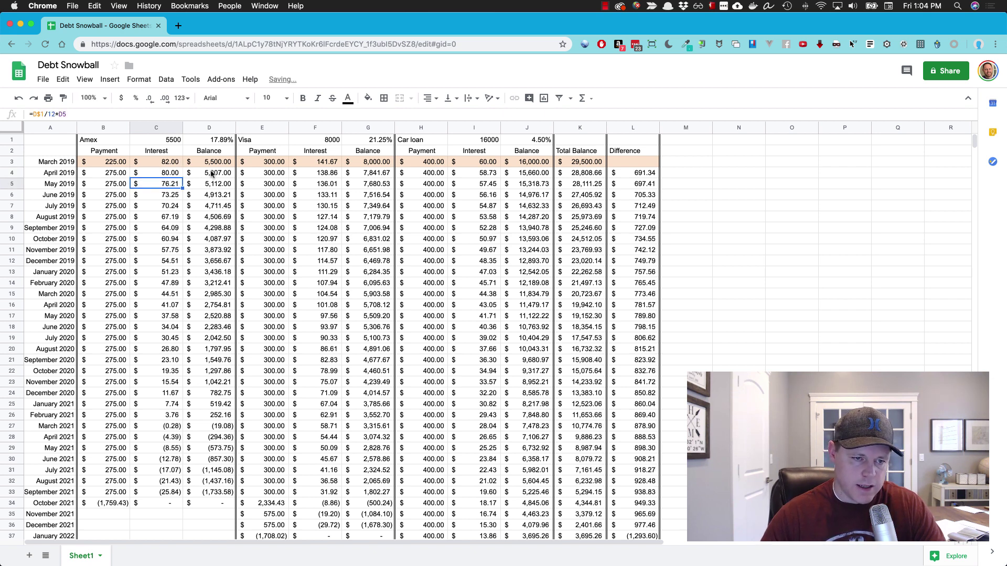
click(212, 175)
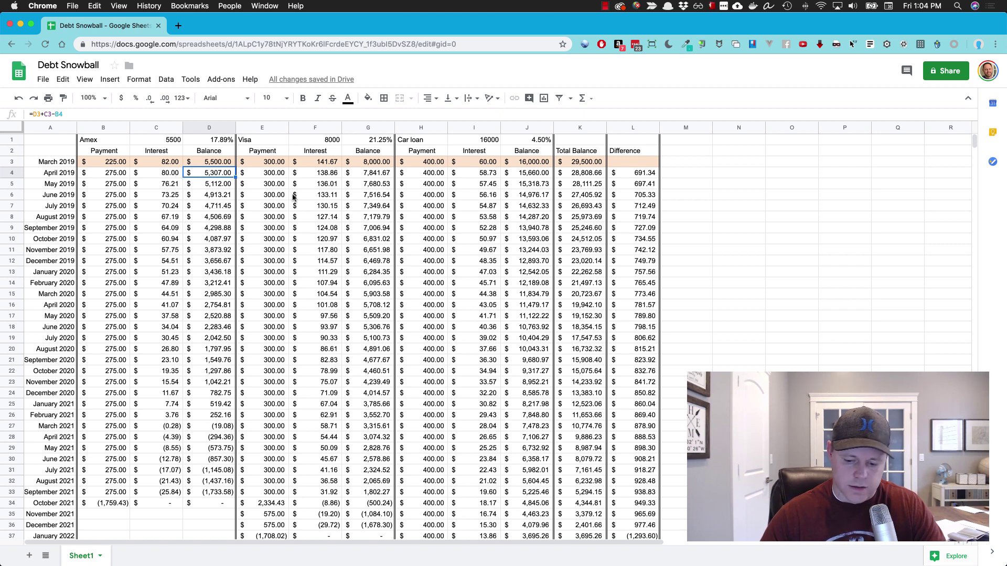
text(5)
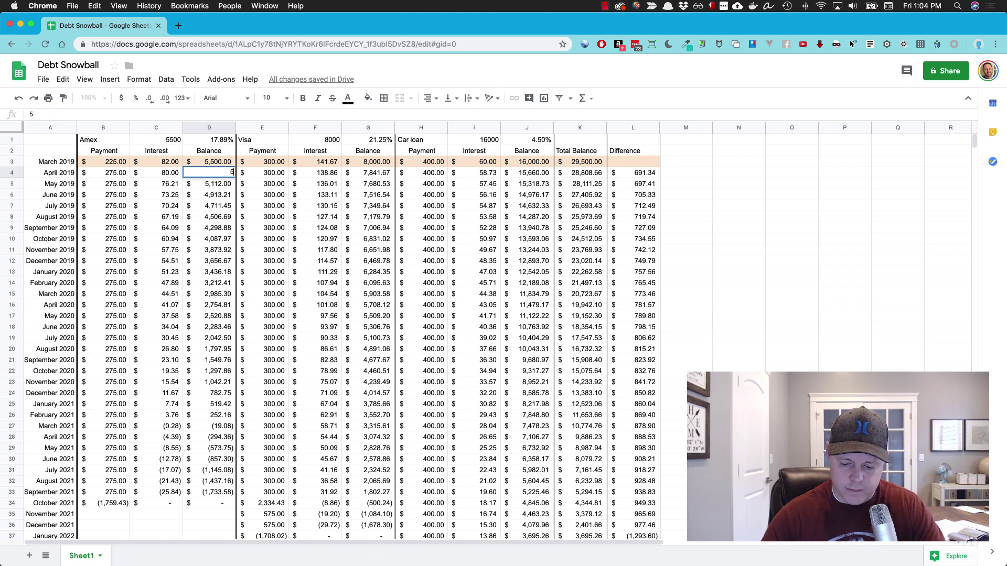
text(3207)
key(Return)
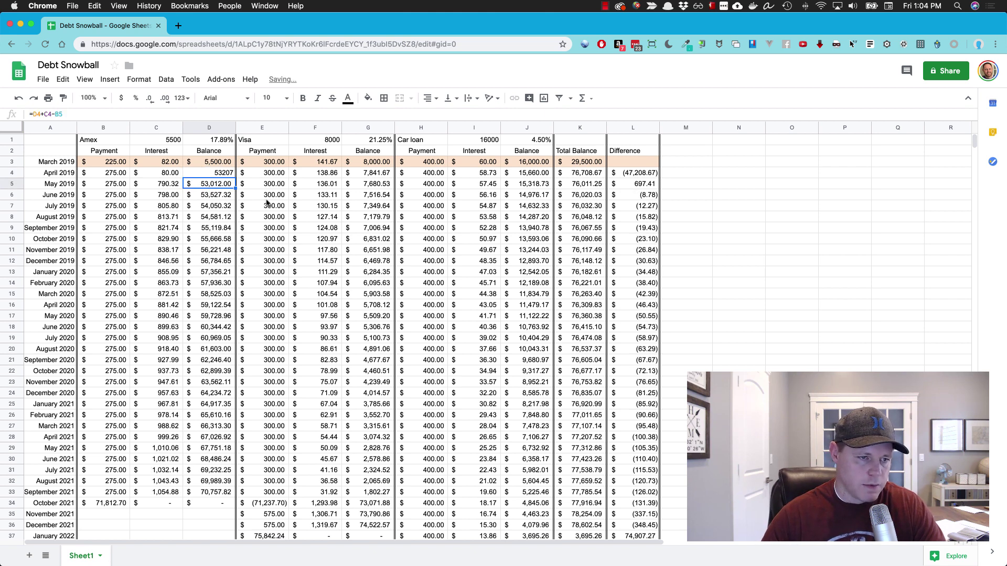
click(213, 176)
drag(107, 163, 640, 394)
- Apply the Accounting number format to the debt table B3:L40
click(138, 81)
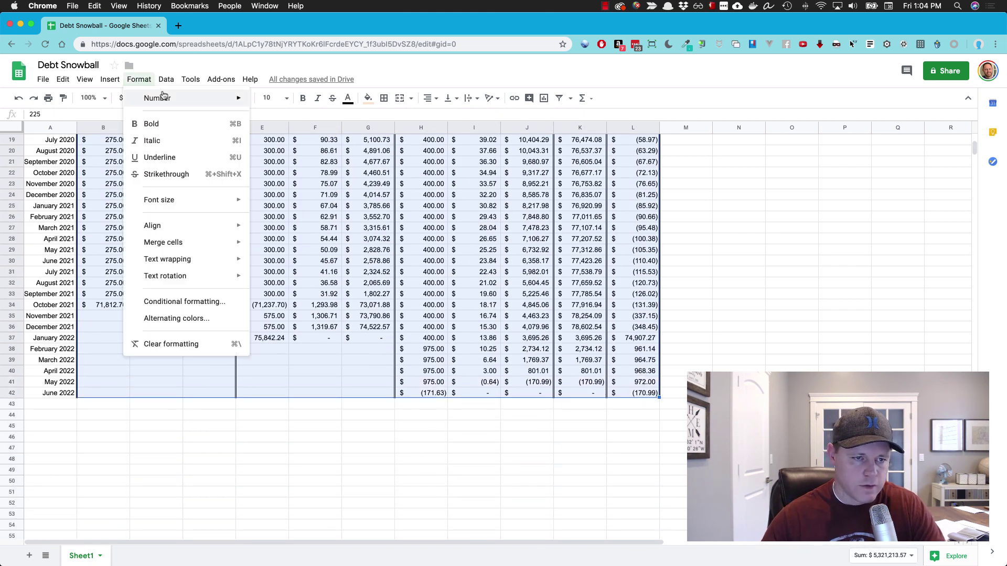
mouse_move(242, 98)
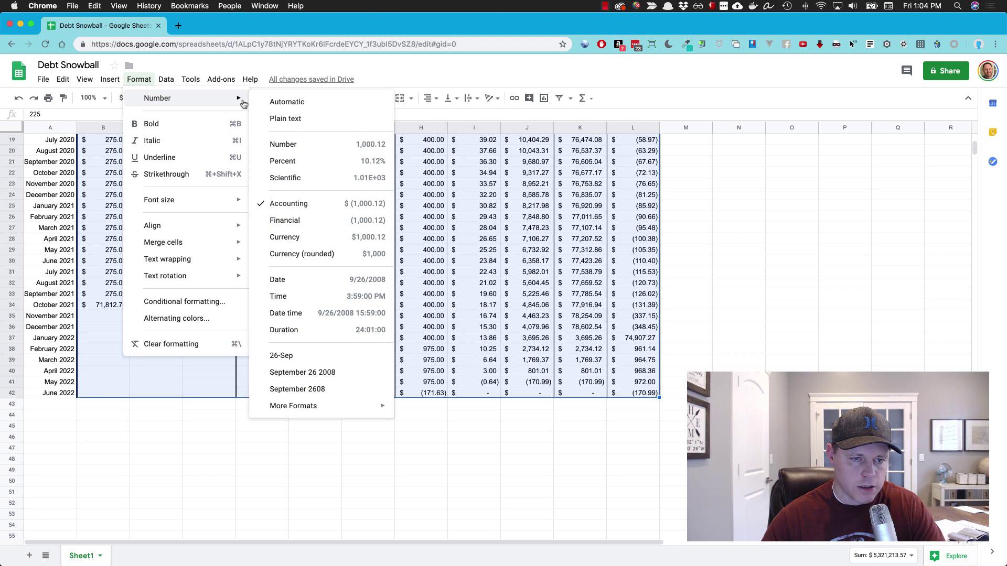
click(285, 209)
scroll(291, 197, up, 5)
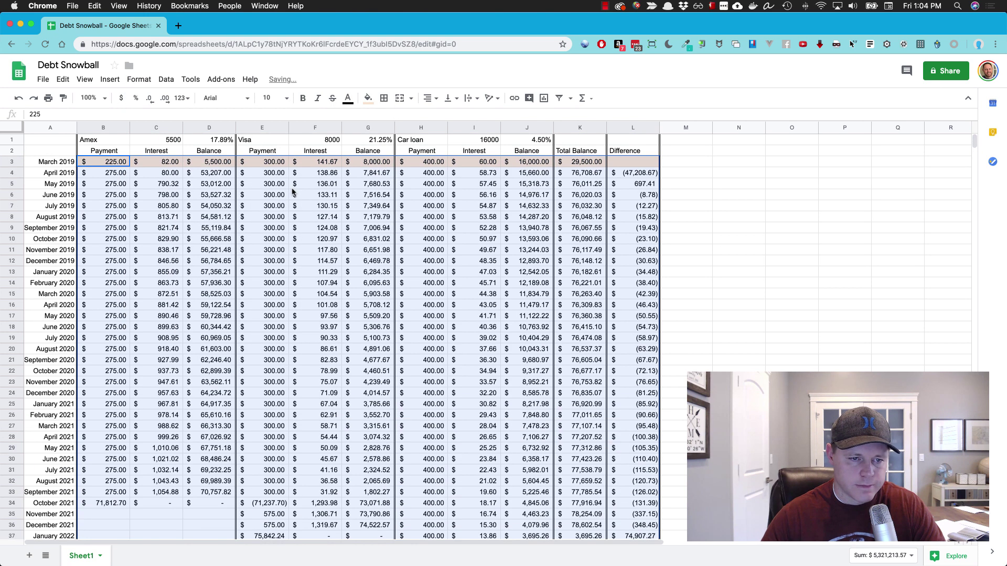
click(216, 174)
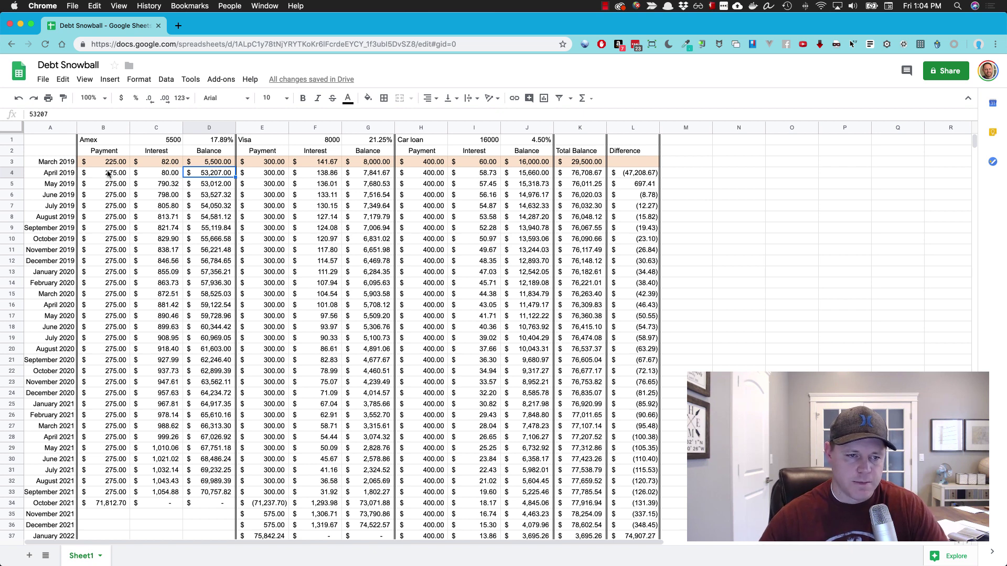
- Shade April 2019's Amex cells B4:D4 light peach
click(109, 176)
click(152, 176)
click(202, 177)
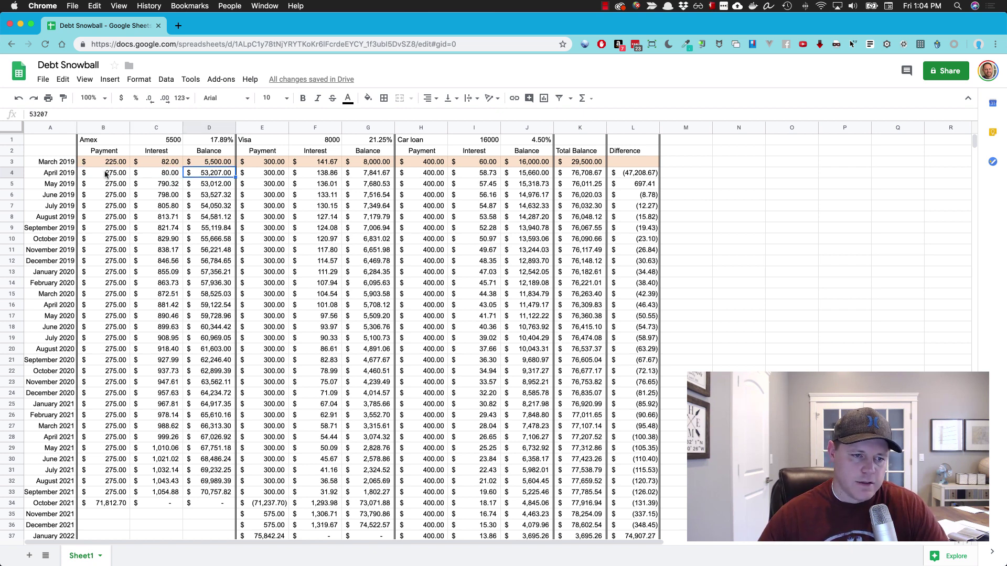
drag(106, 174, 201, 177)
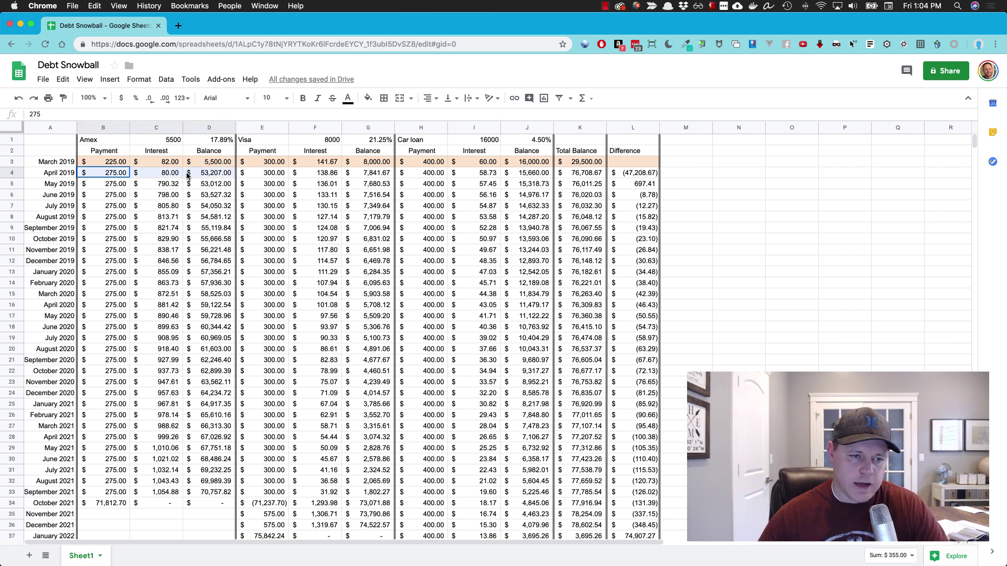
click(368, 98)
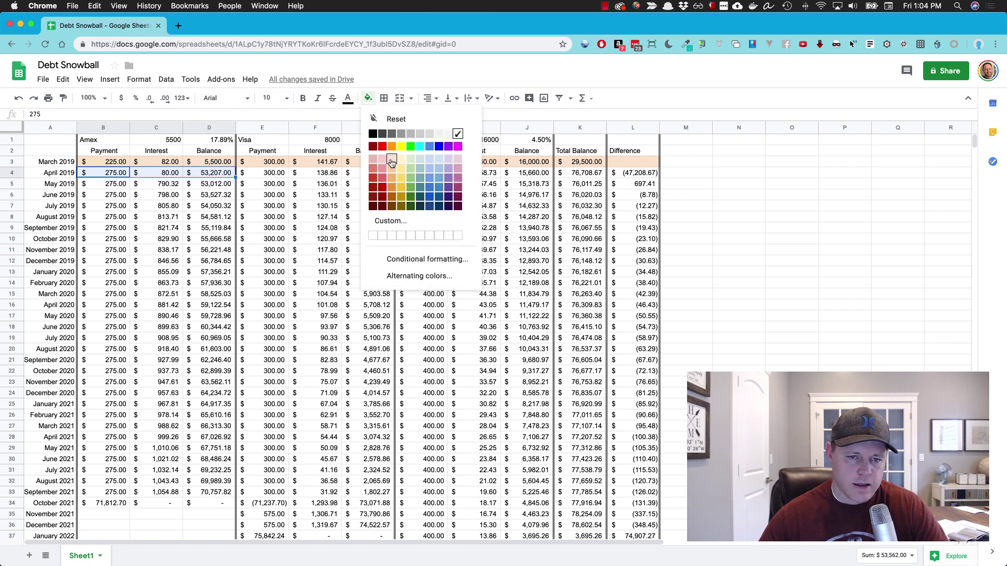
click(391, 162)
- Enter April 2019 Visa interest 139 and Visa balance 7,840
click(159, 173)
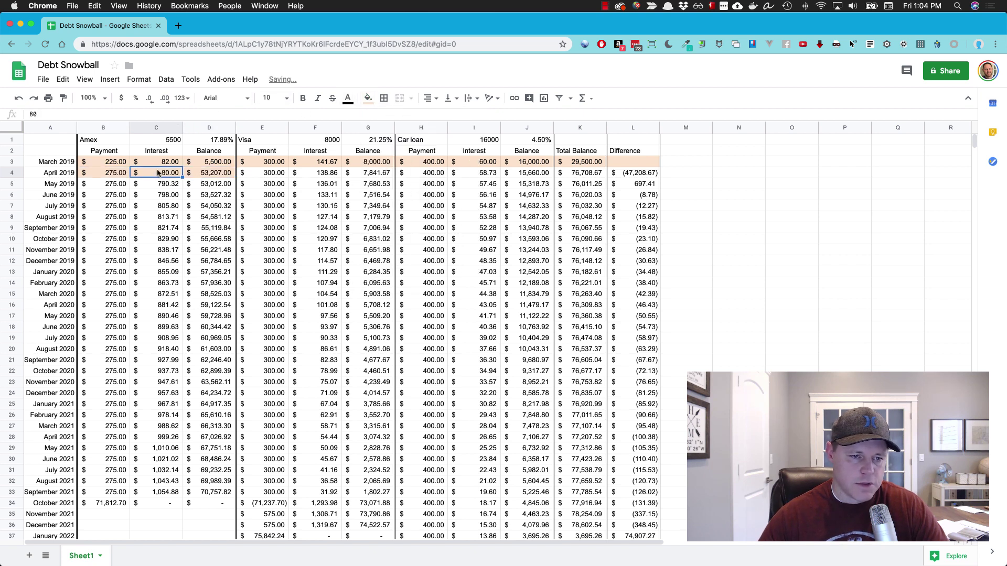
click(262, 175)
click(332, 174)
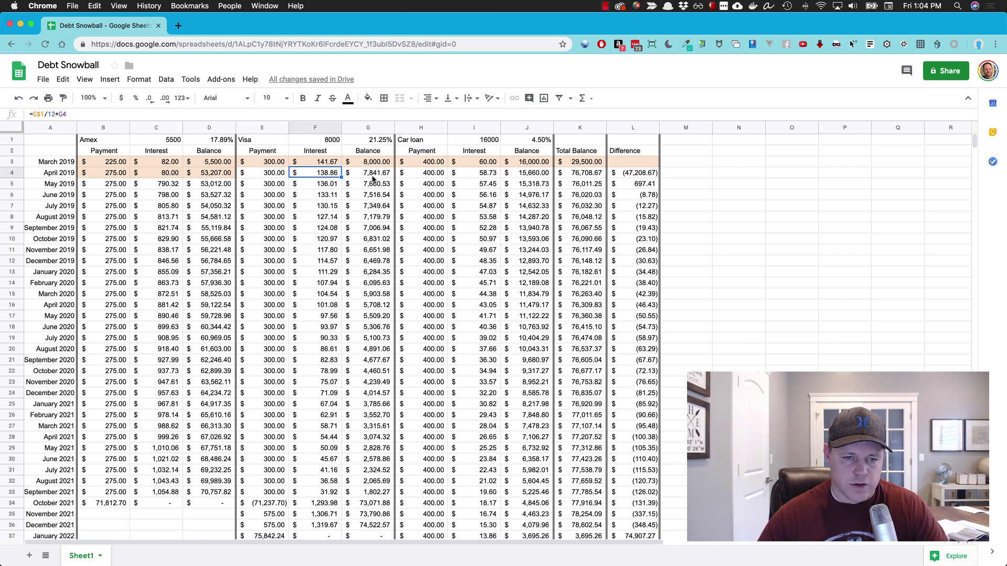
text(13)
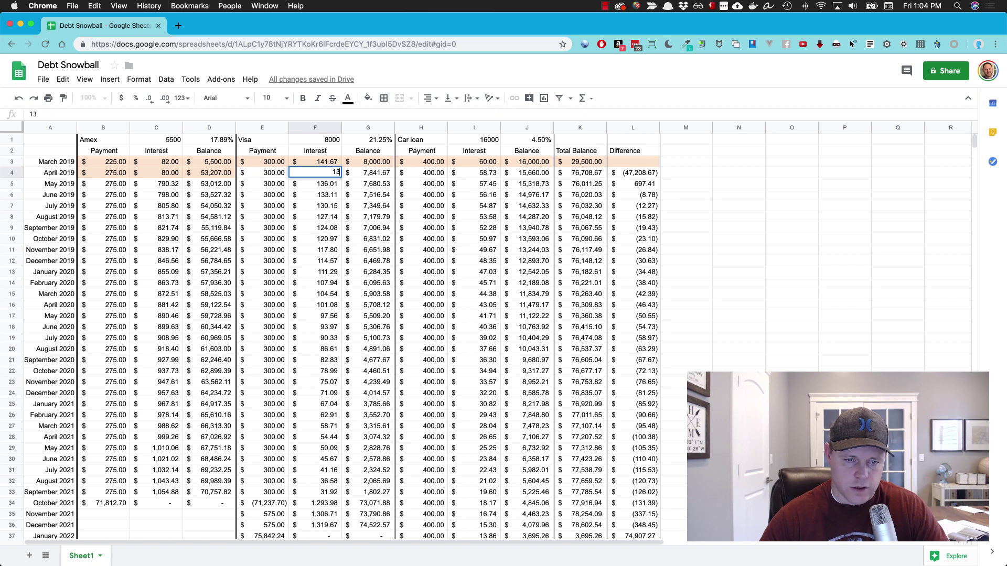
text(9)
key(Return)
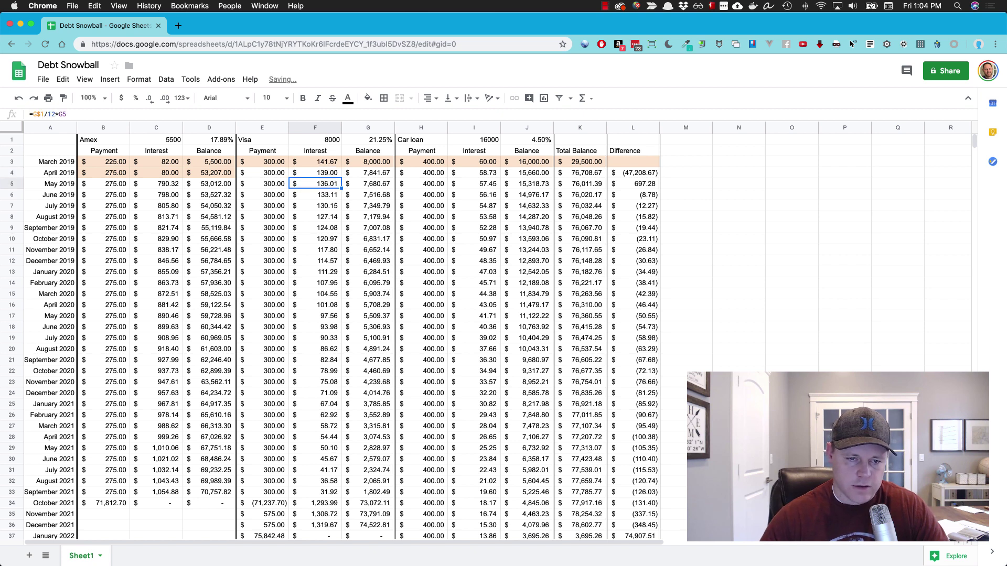
click(382, 176)
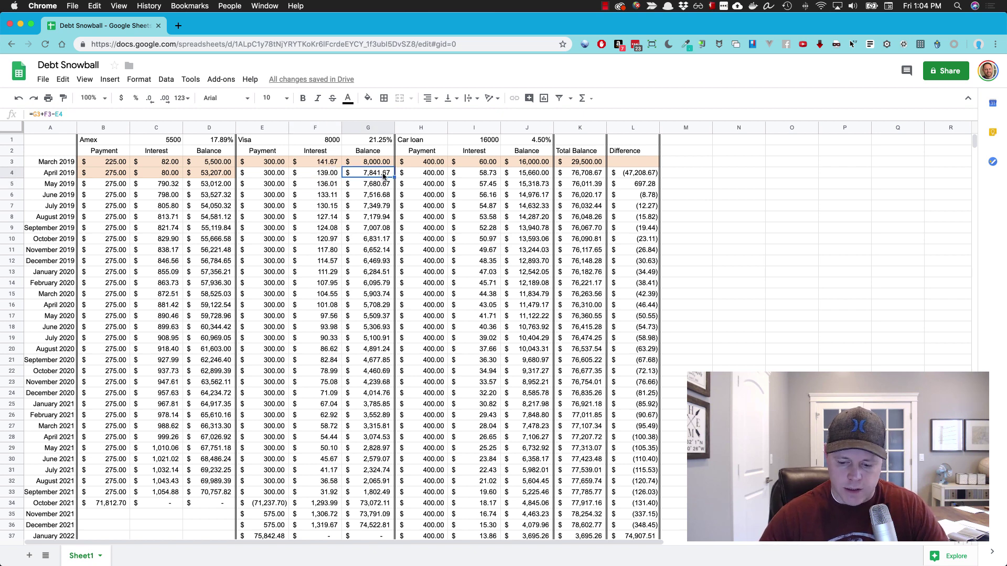
text(78)
text(10)
key(BackSpace)
key(BackSpace)
text(40)
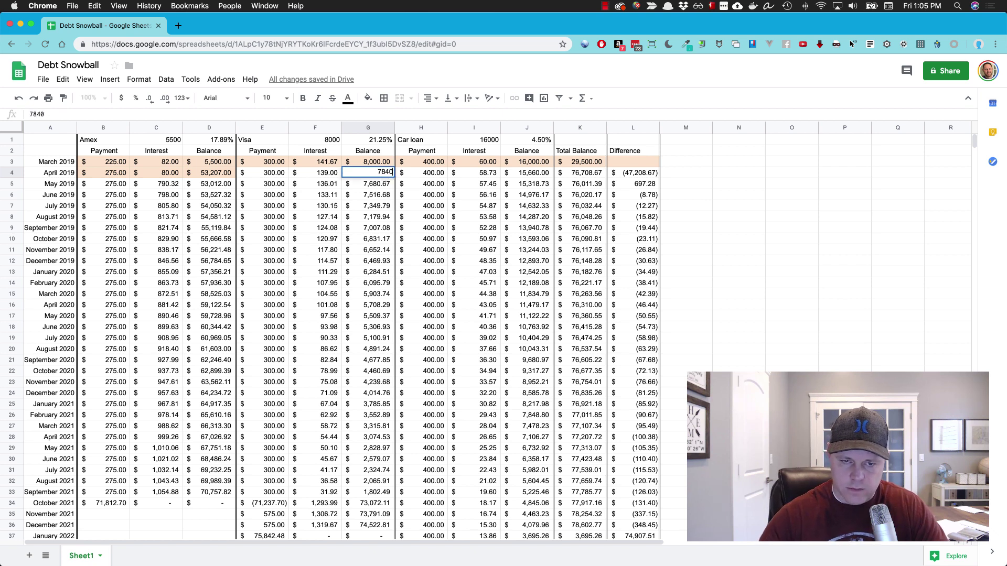
key(Return)
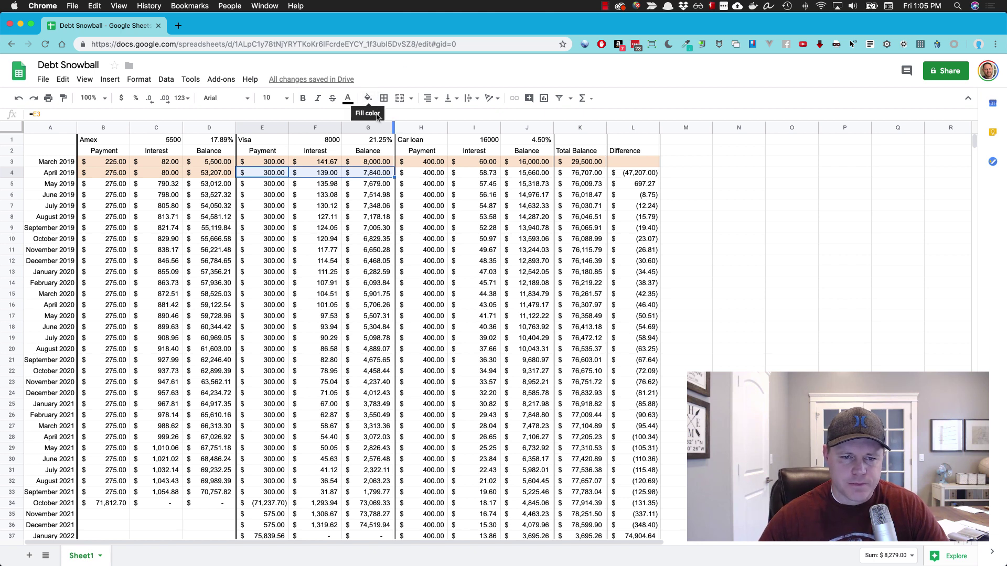
- Shade April's Visa, Car loan, Total Balance and Difference cells light peach
click(368, 99)
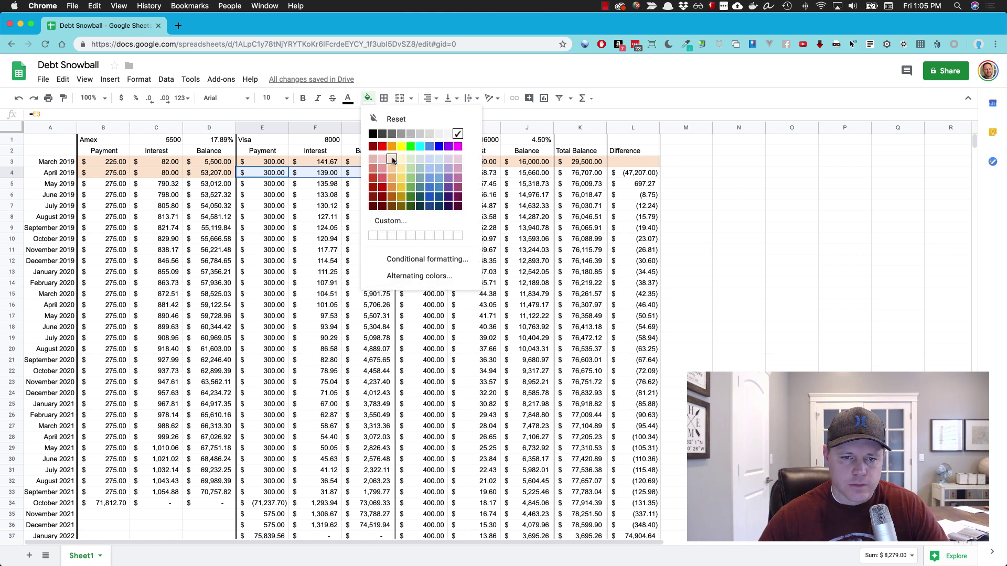
click(391, 159)
click(383, 196)
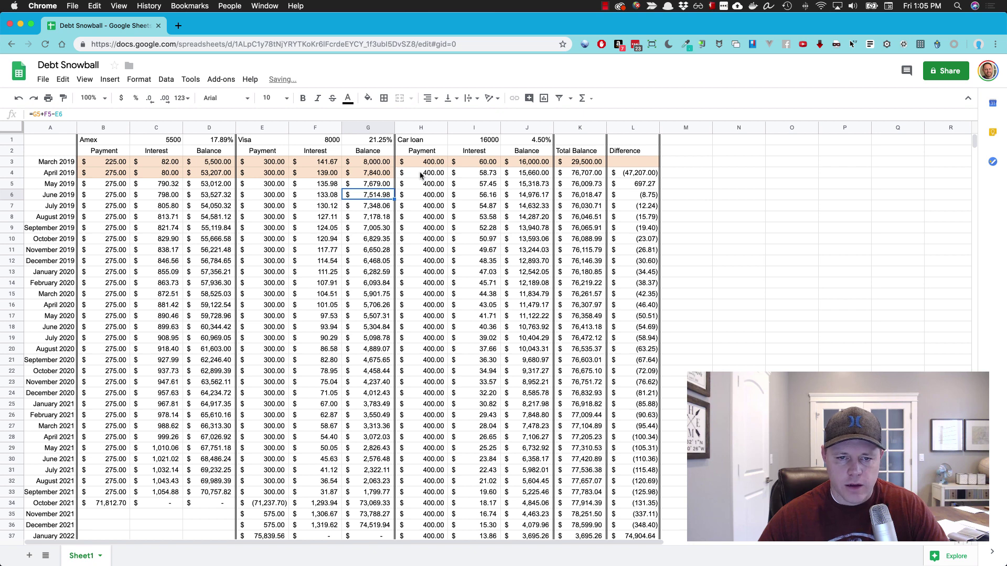
drag(421, 174, 523, 179)
click(368, 98)
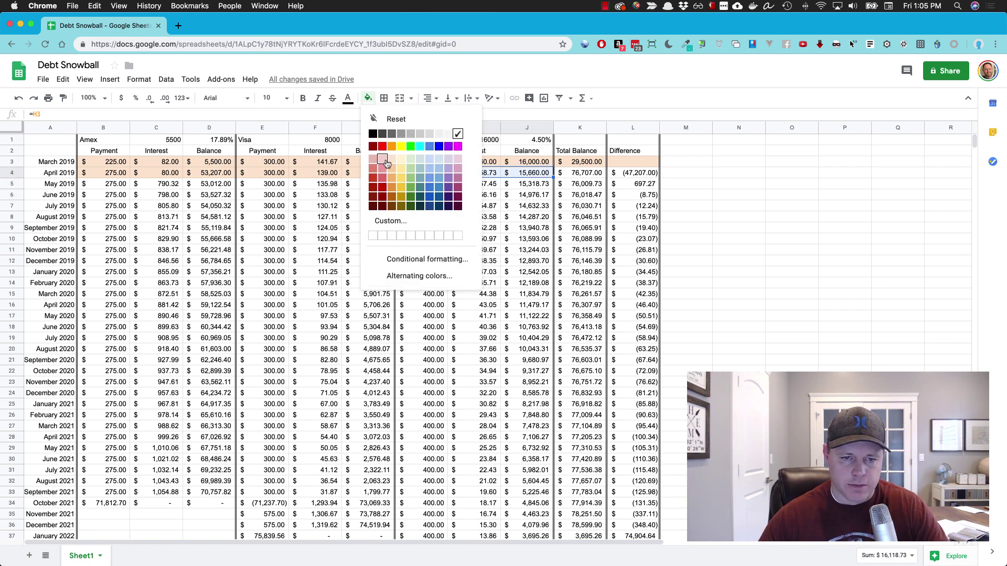
click(392, 159)
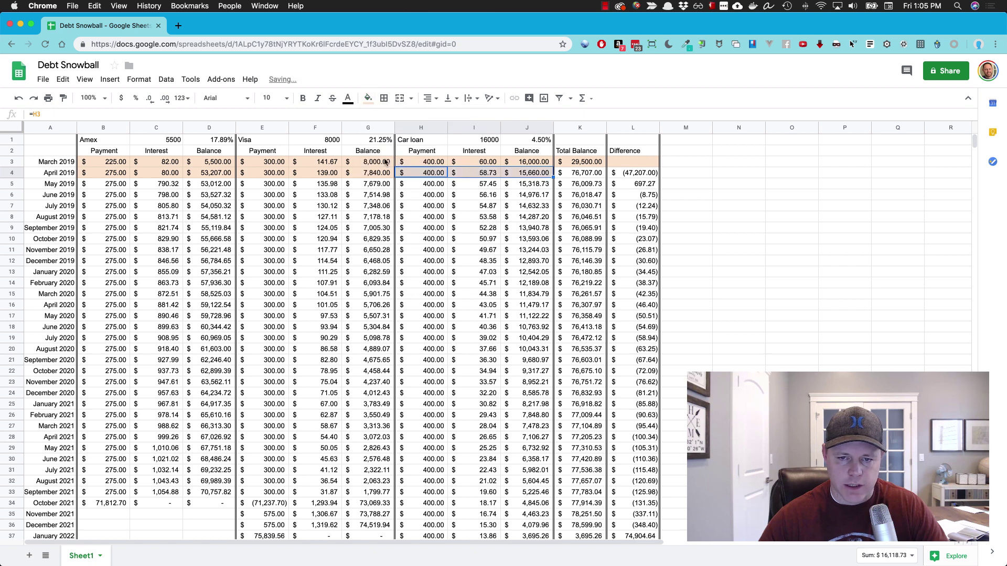
drag(577, 173, 632, 174)
click(368, 99)
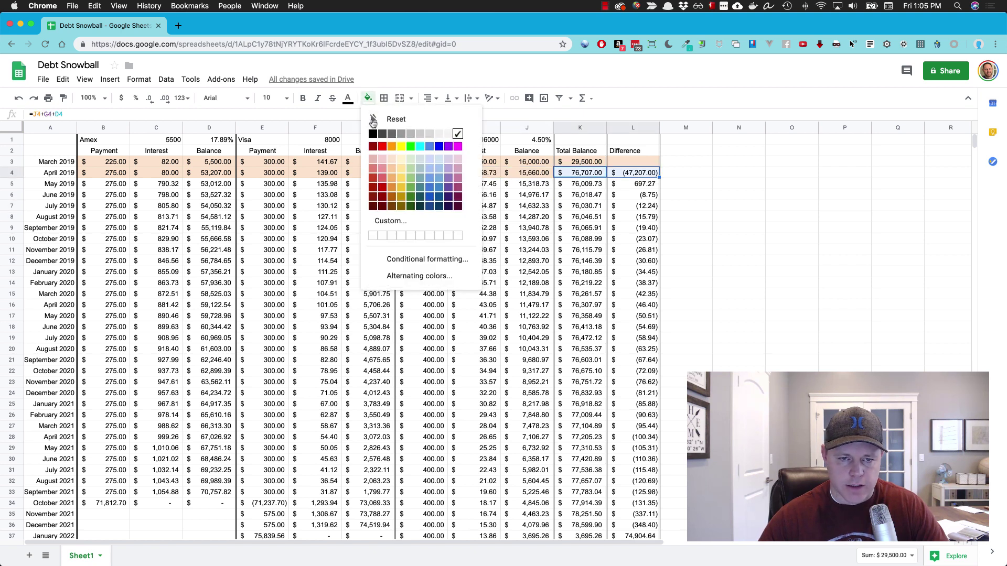
click(392, 161)
click(113, 185)
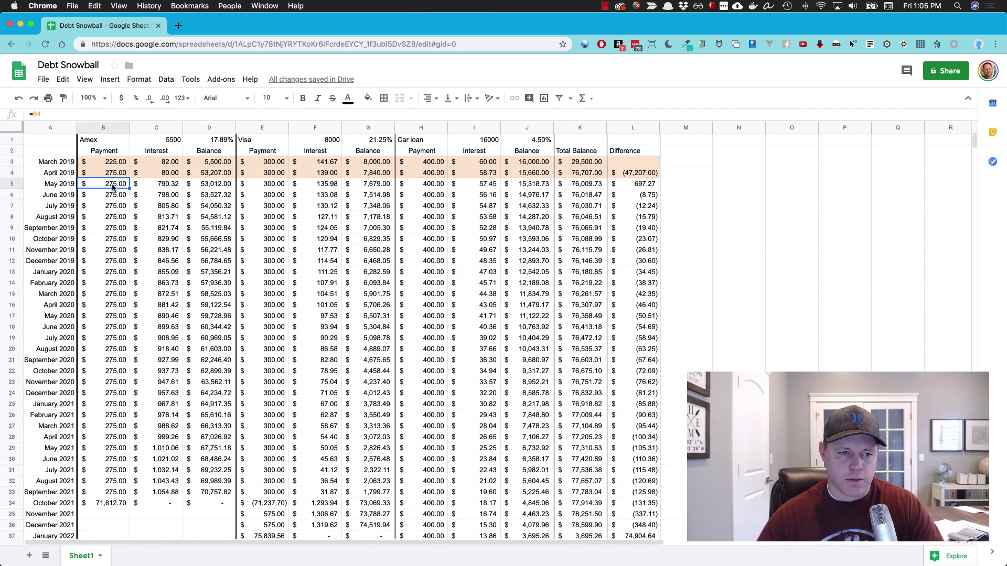
- Enter a 225 Amex payment in May 2019 and 350 in August 2019
text(2)
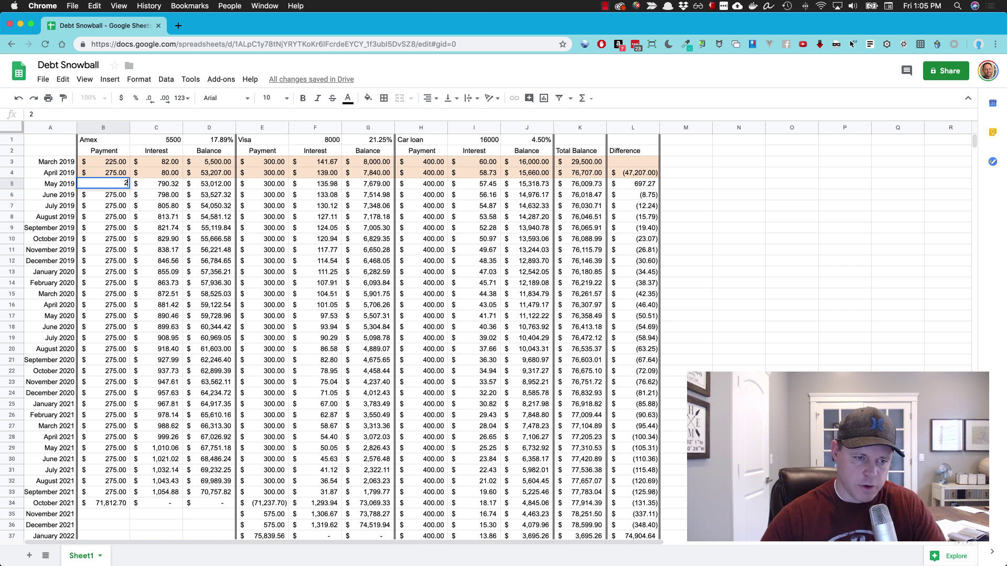
text(25)
key(Return)
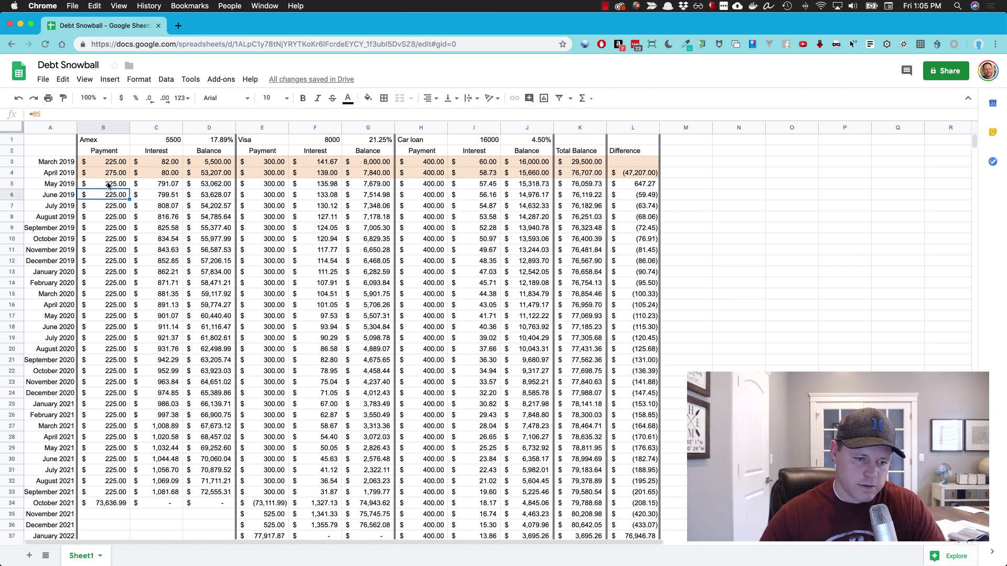
click(113, 339)
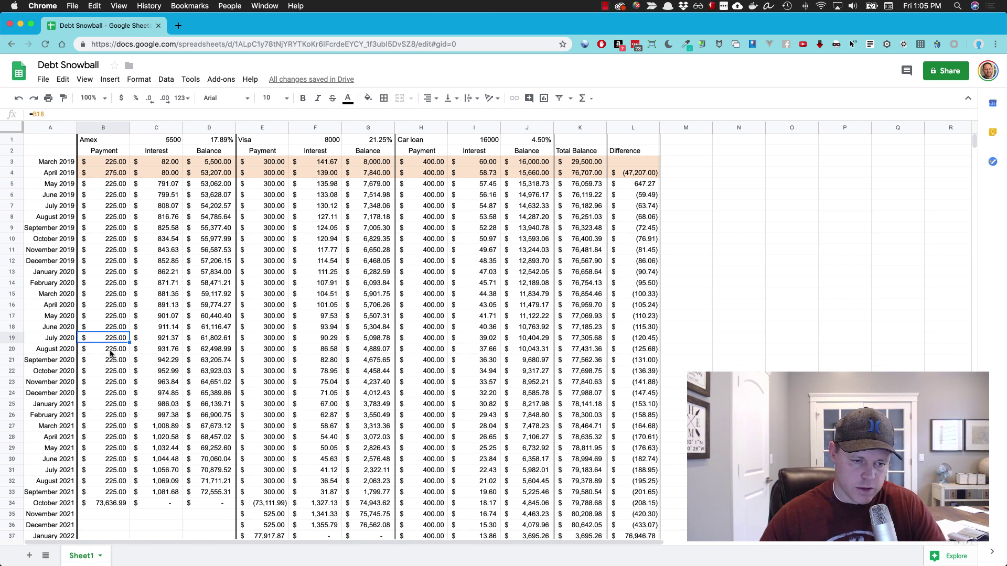
click(105, 217)
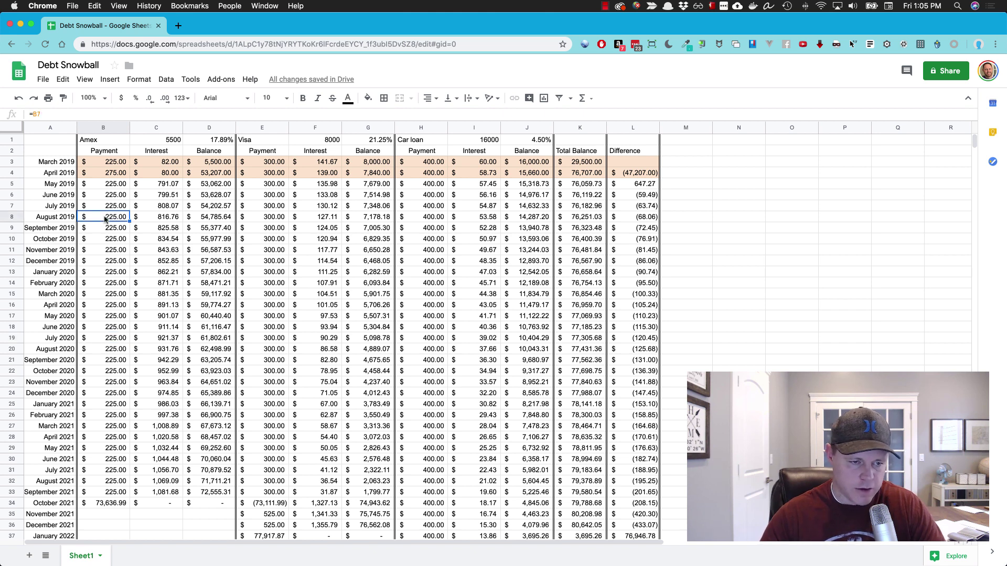
text(350)
key(Return)
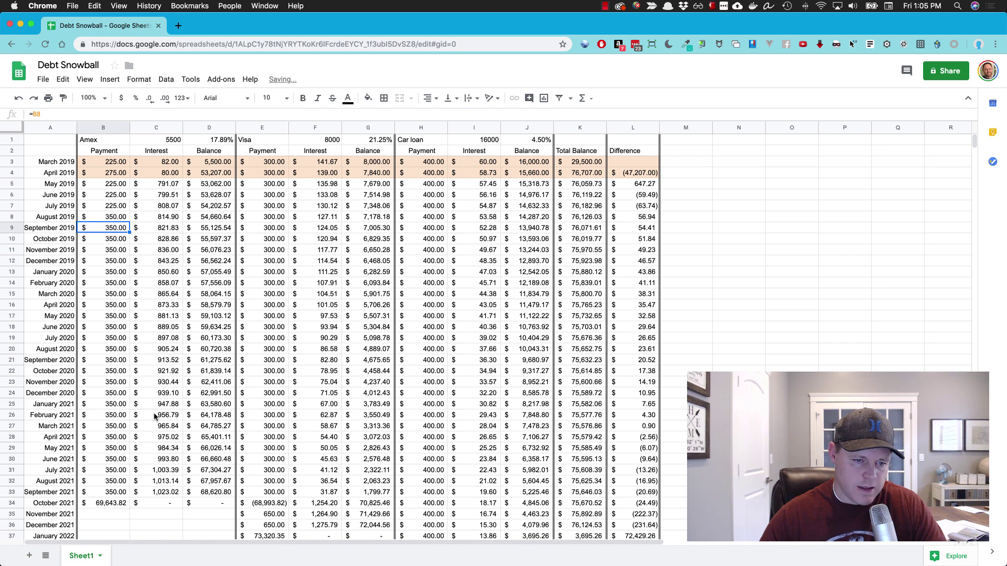
- Rewrite April's Amex balance in D4 as =D3+C3-B4, giving 5,307.00
click(208, 163)
click(207, 173)
text(=)
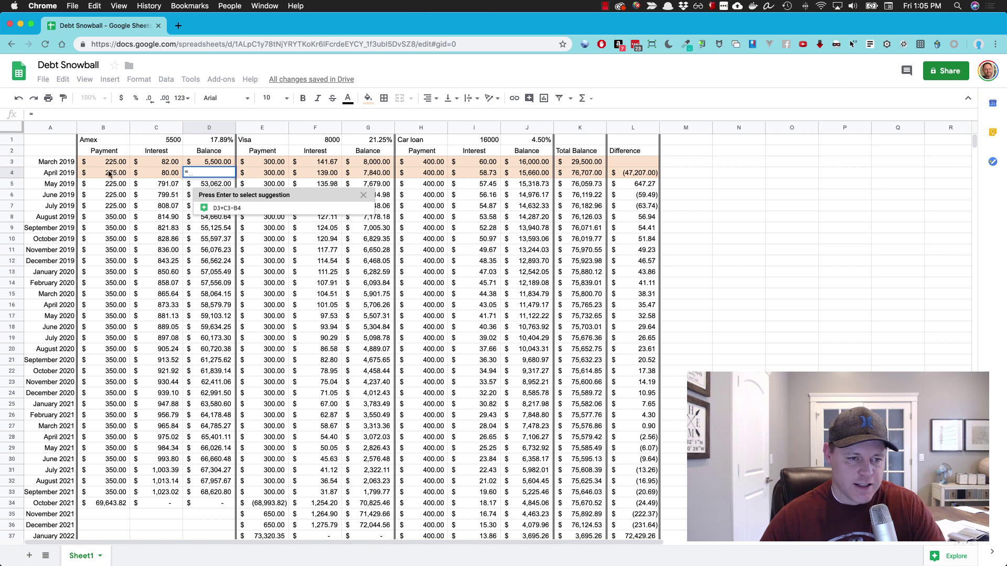
click(204, 162)
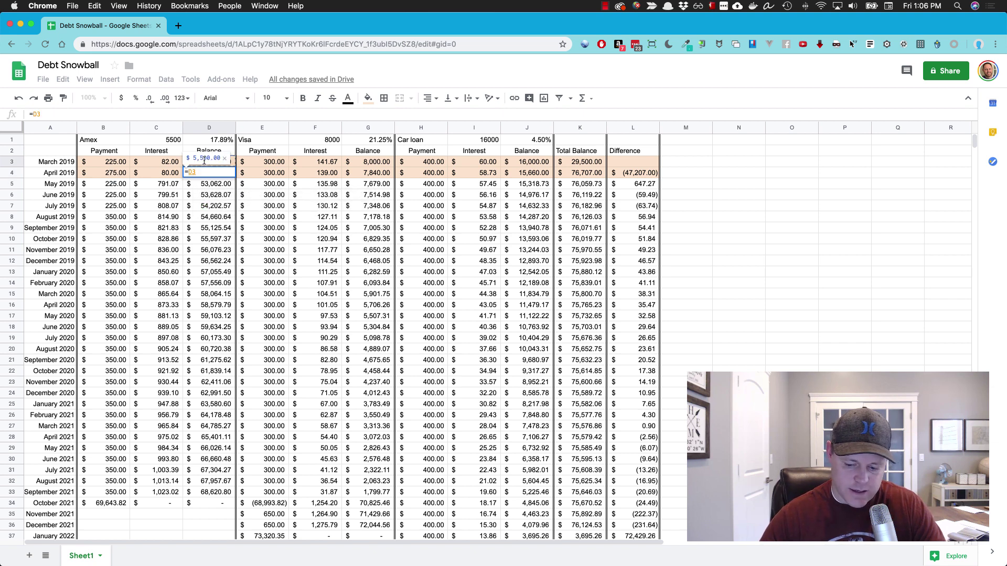
text(+)
click(168, 164)
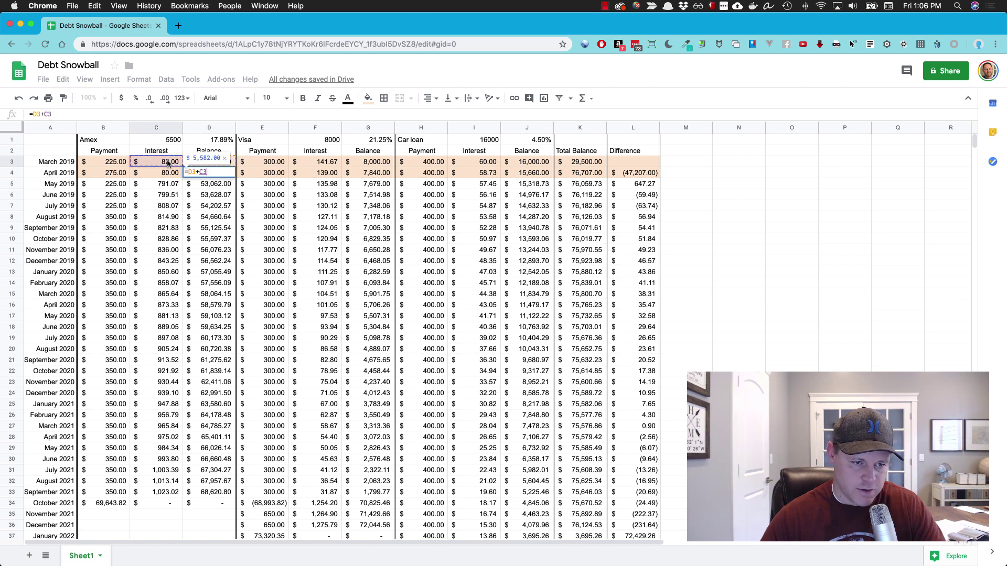
text(-)
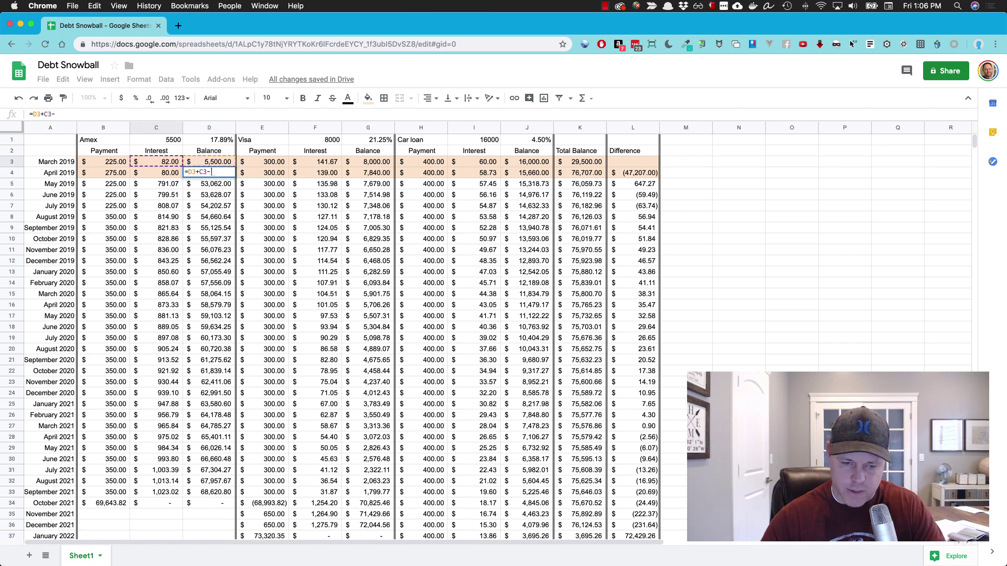
click(103, 173)
key(Return)
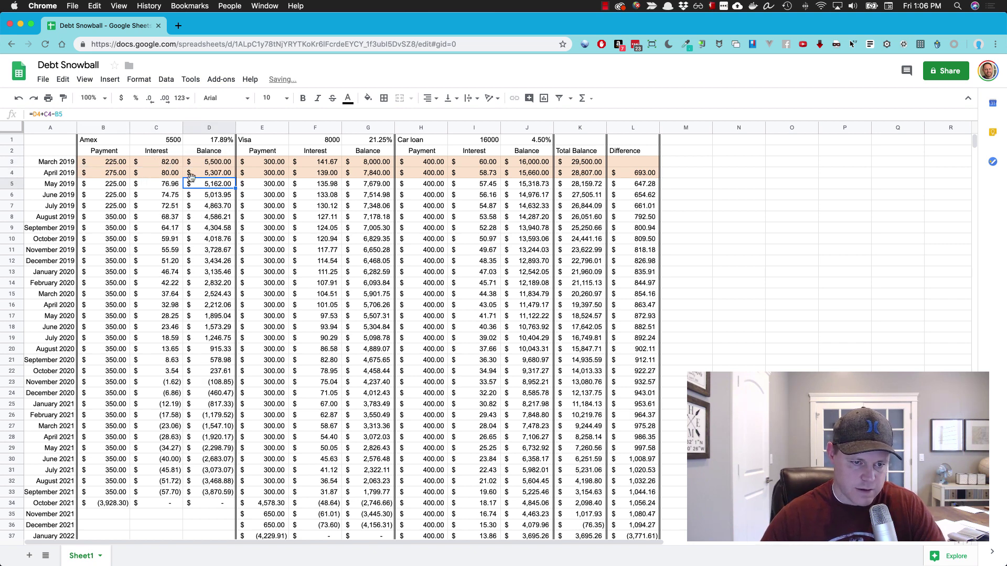
click(210, 173)
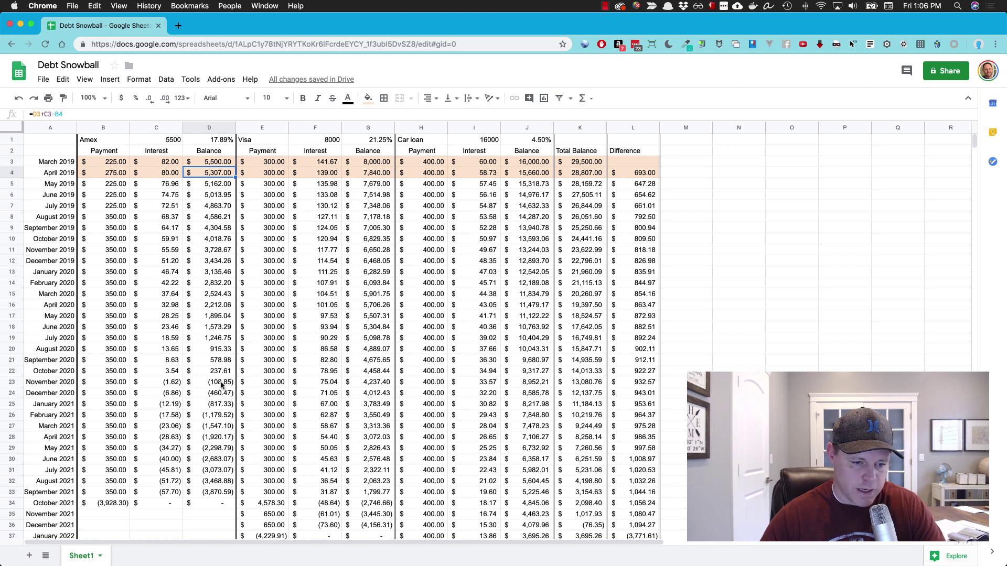
- Clear the Amex cells B24:D34 after its November 2020 payoff
drag(113, 393, 203, 505)
key(Delete)
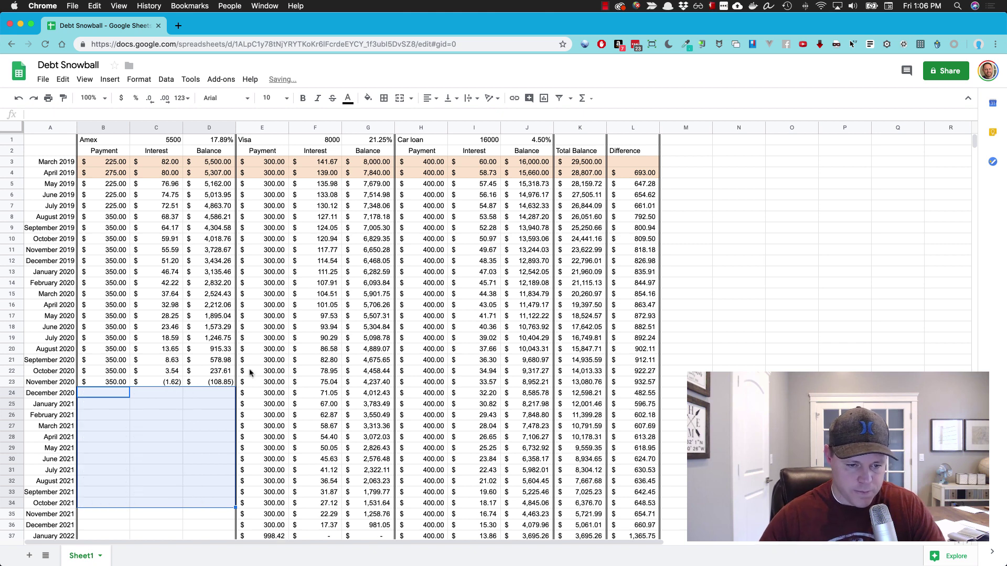
click(266, 384)
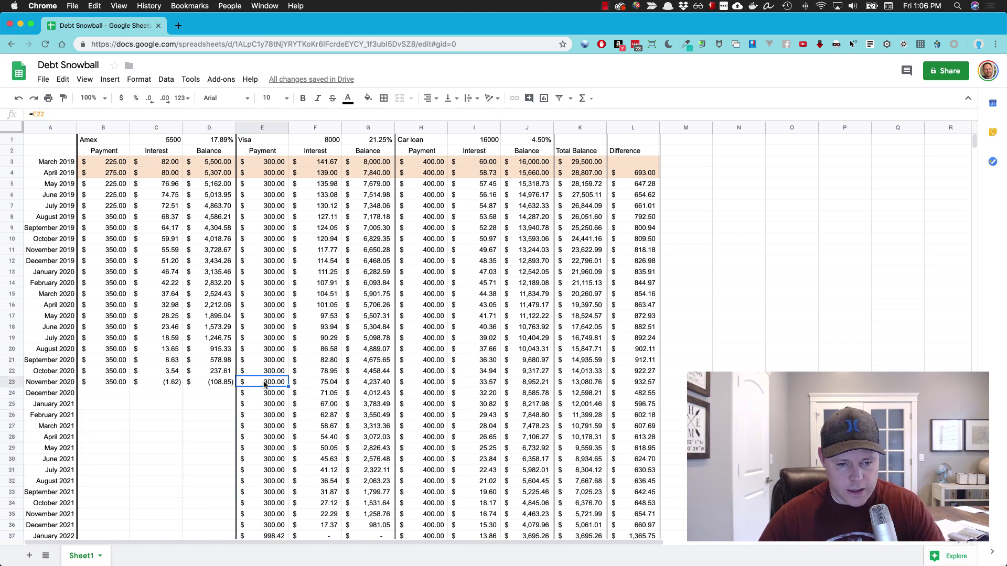
scroll(271, 383, down, 1)
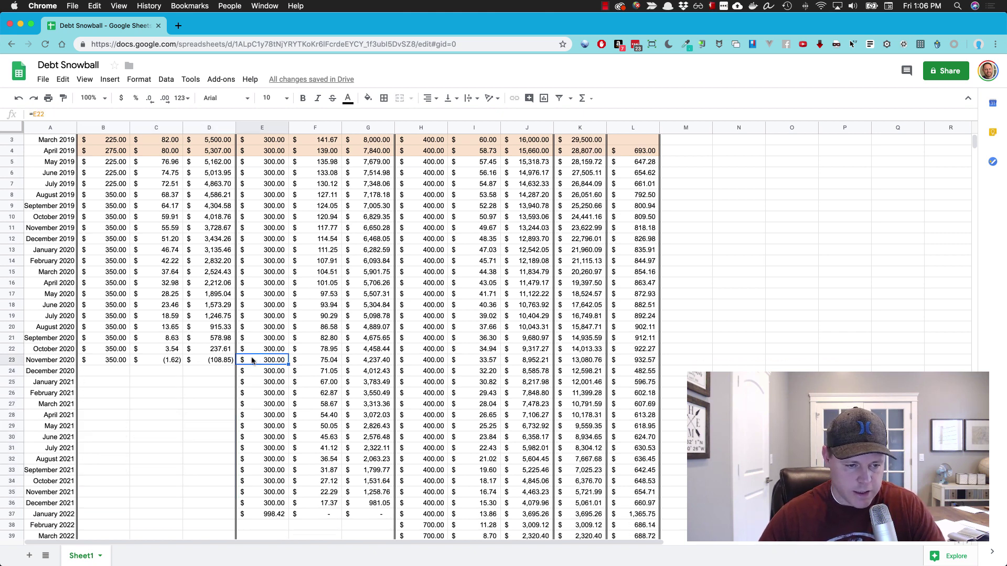
click(116, 362)
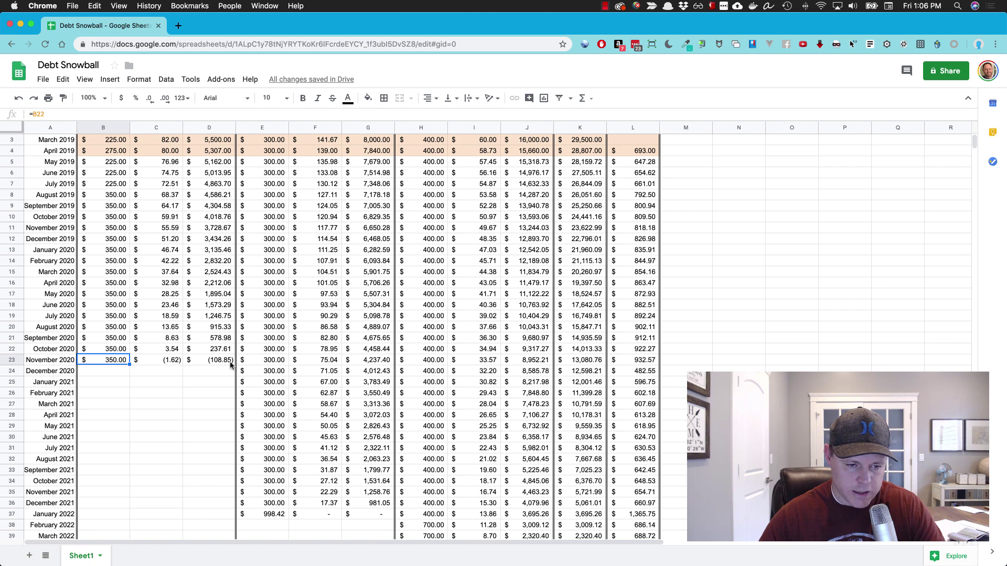
click(269, 362)
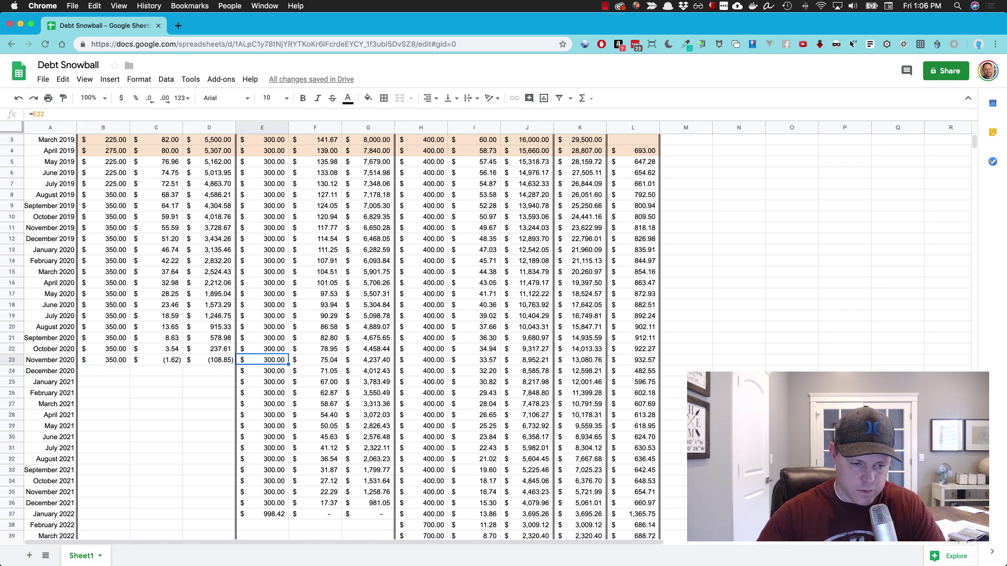
- Raise the December 2020 Visa payment to 650.00 and clear Visa rows after June 2021
key(Down)
key(Return)
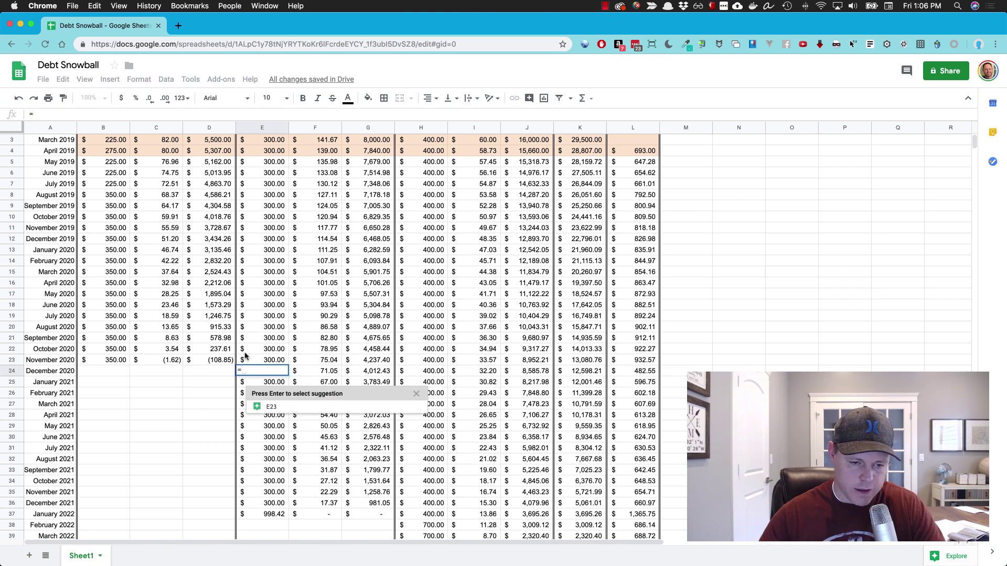
text(+)
click(110, 350)
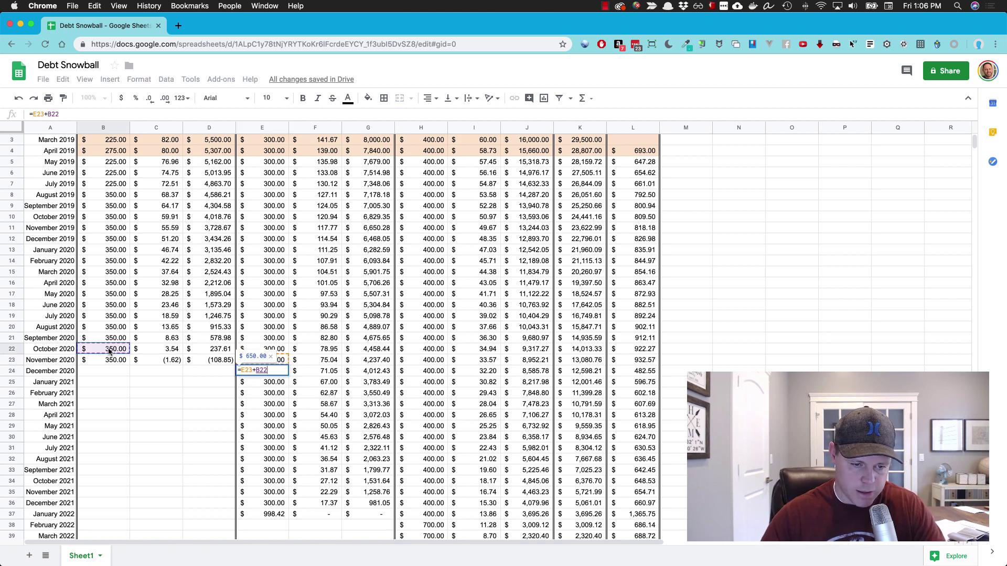
key(Return)
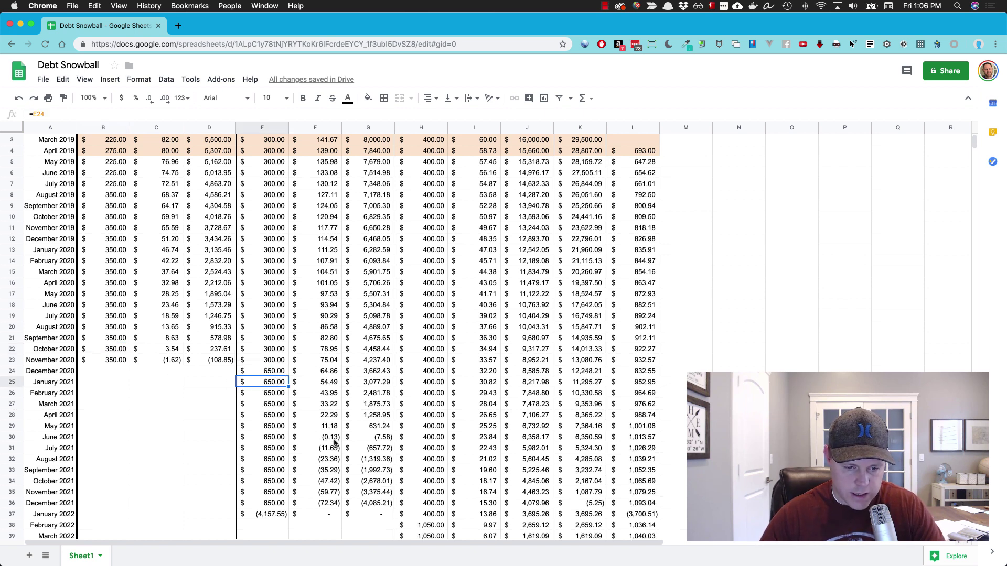
drag(268, 449, 372, 515)
key(Delete)
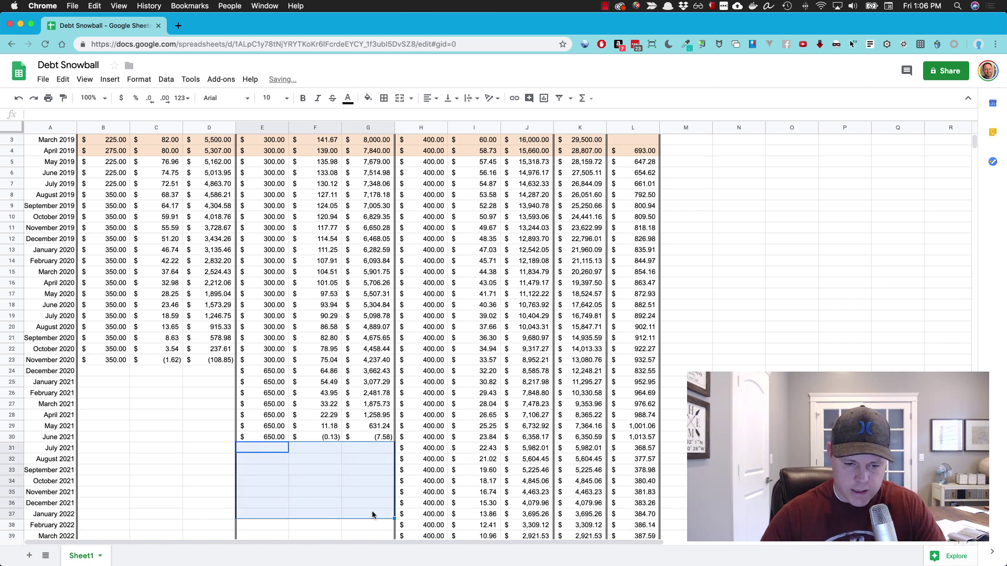
- Add the freed Visa payment to July 2021's car loan payment, making it 1,050.00
click(430, 438)
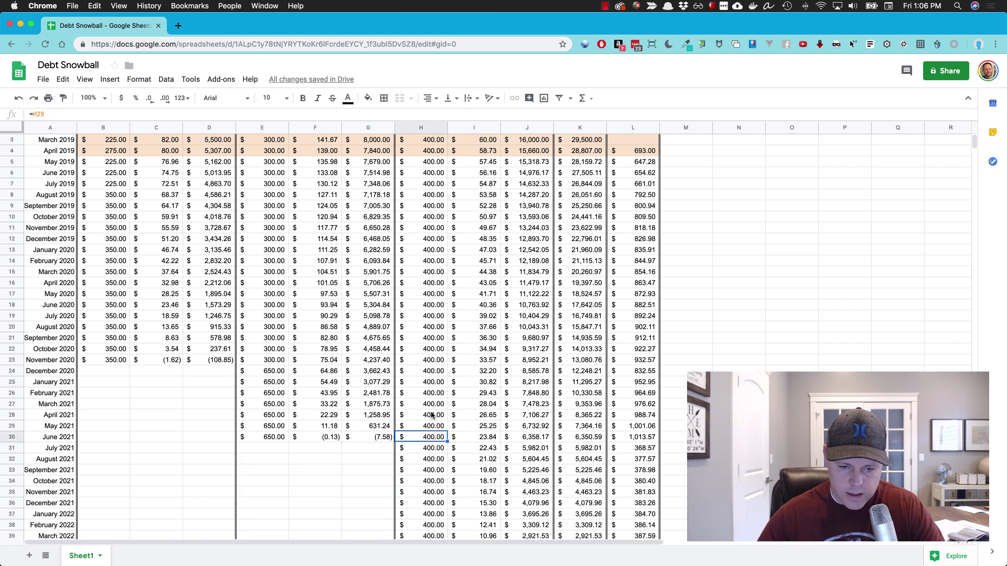
scroll(434, 415, down, 3)
click(421, 371)
double_click(422, 370)
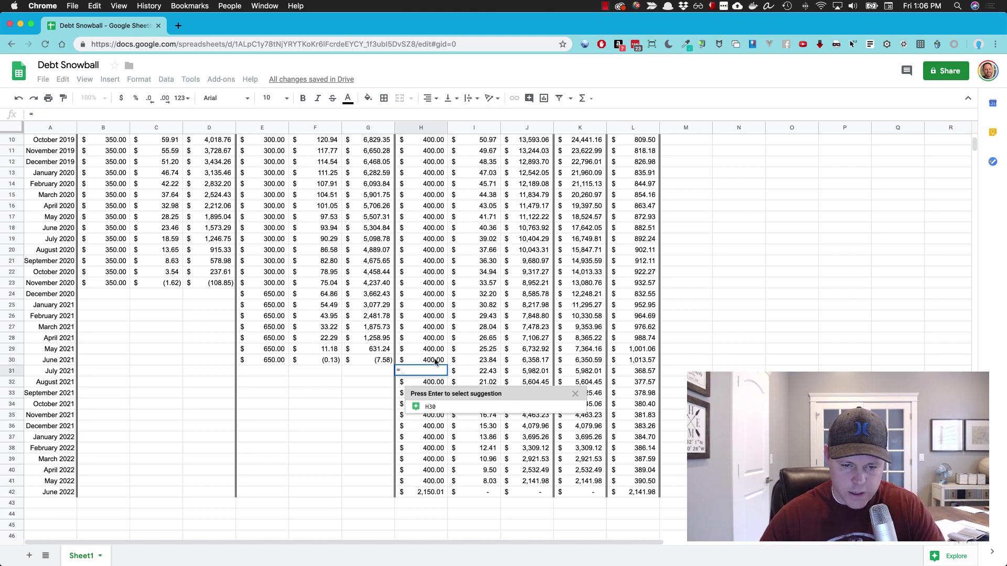
text(+)
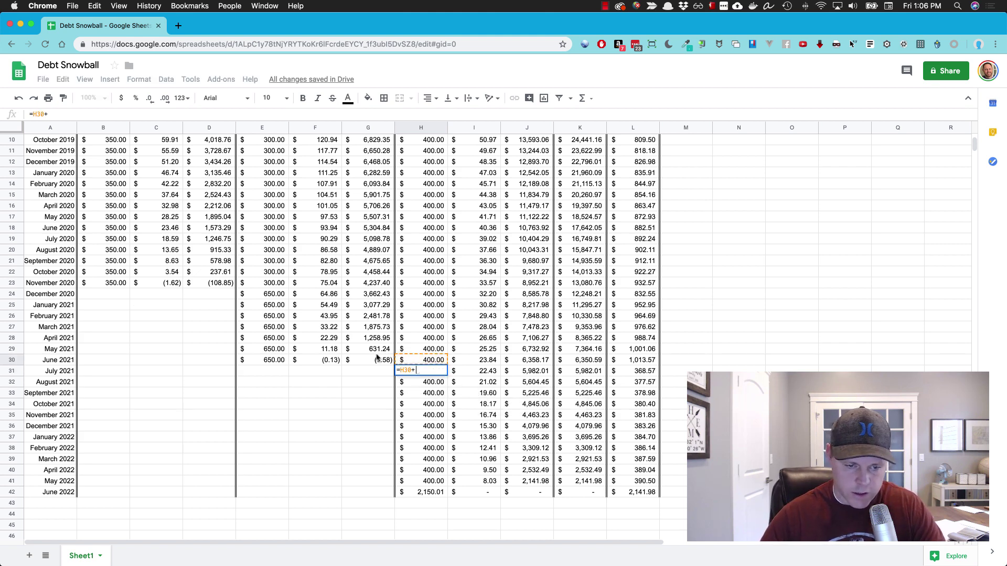
click(266, 350)
key(Return)
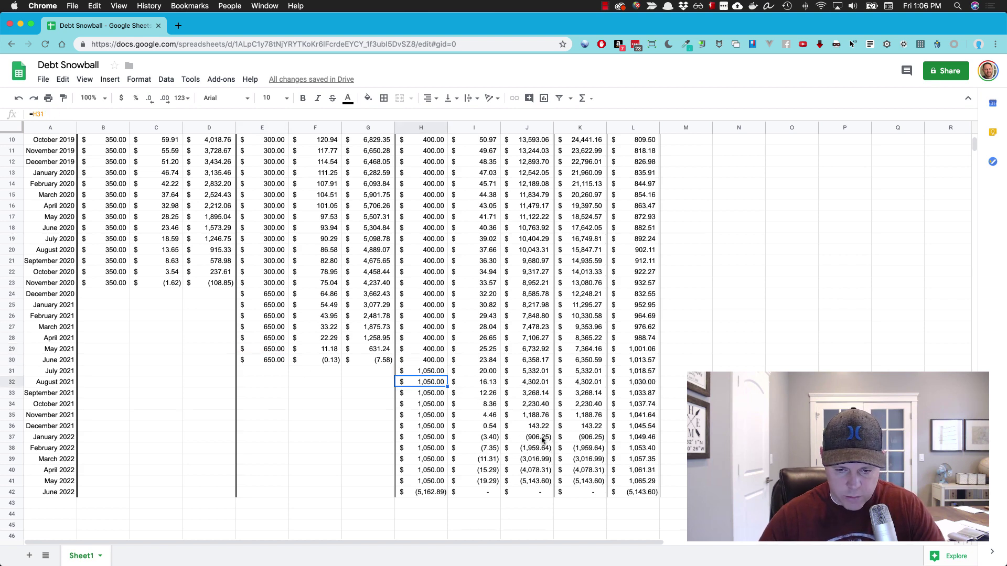
- Delete rows 38-42 after the January 2022 payoff
click(408, 450)
drag(15, 450, 15, 491)
right_click(15, 490)
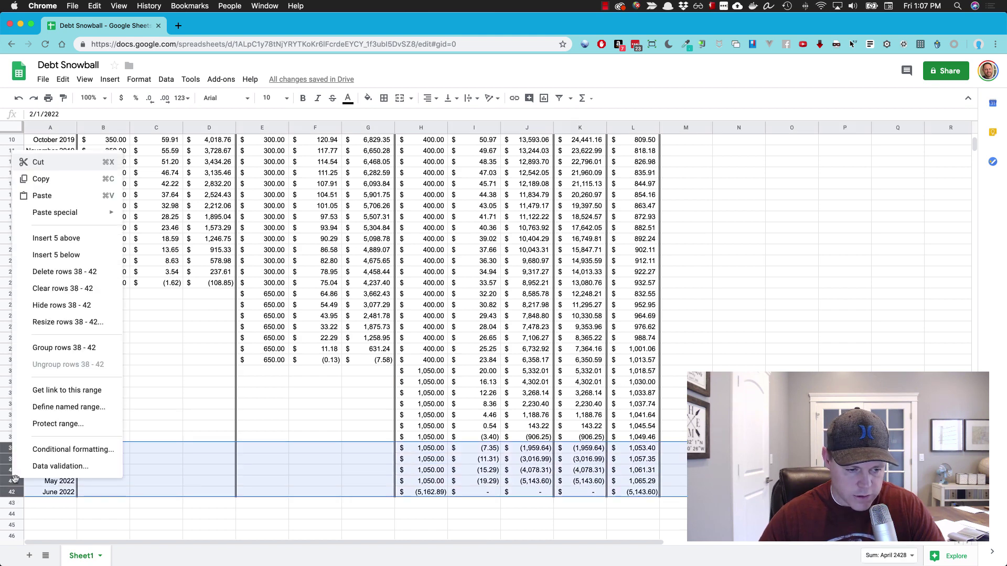
click(57, 272)
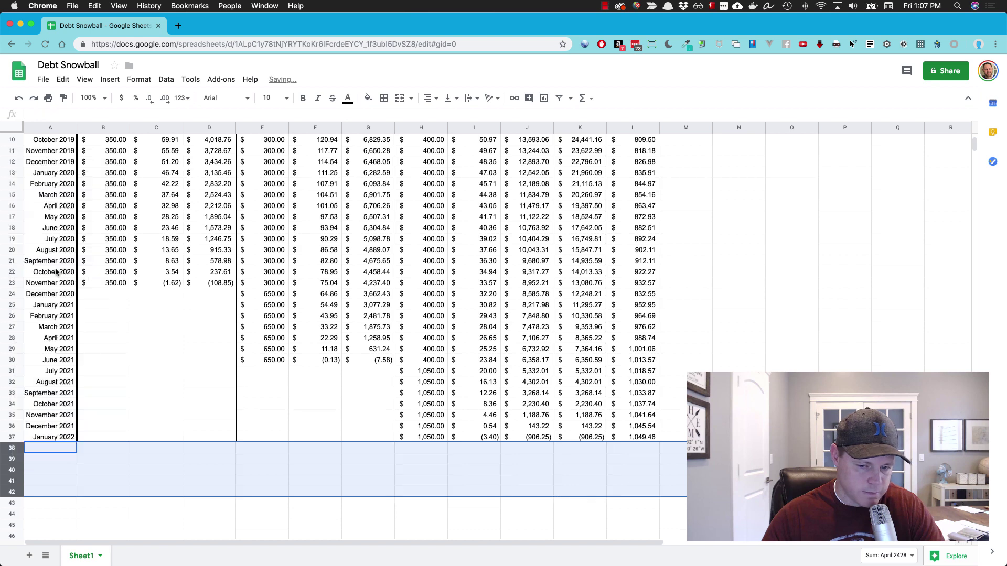
click(596, 440)
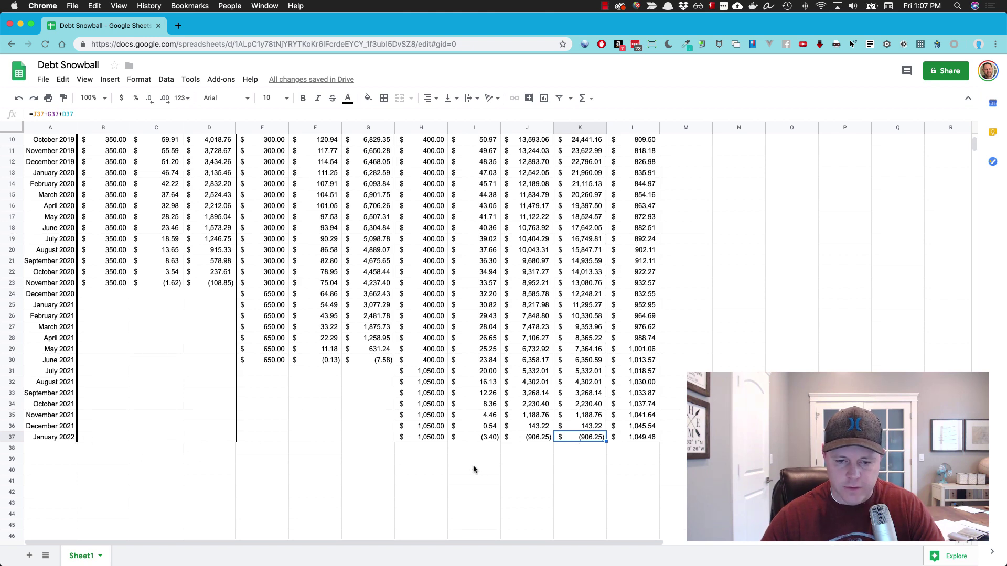
scroll(459, 451, up, 1)
scroll(459, 451, up, 3)
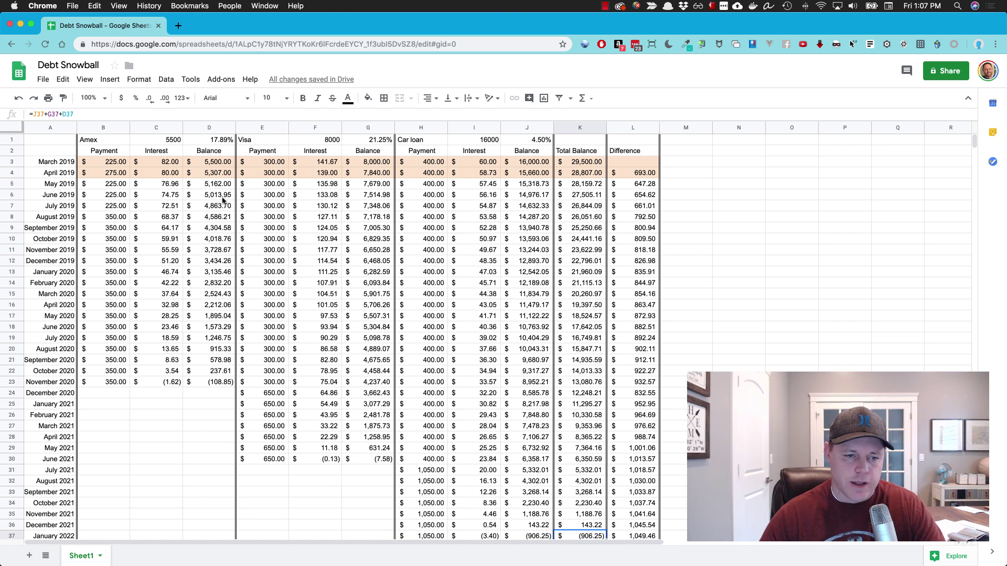